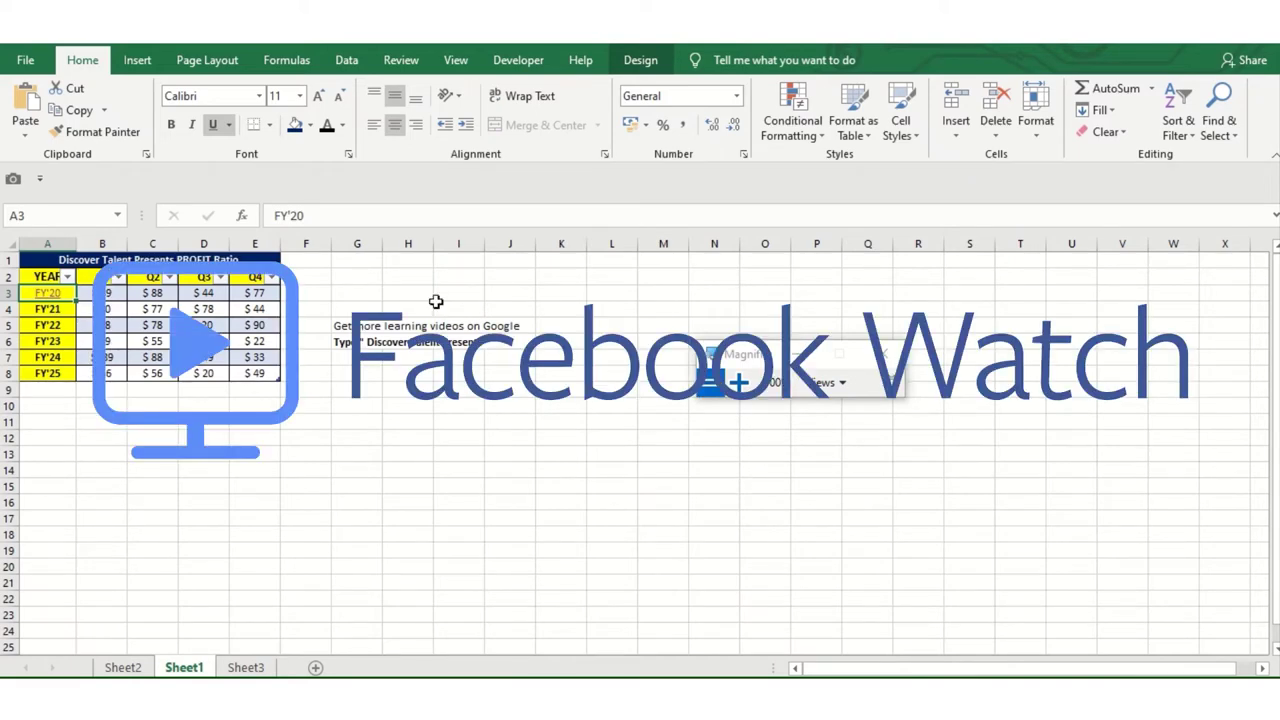
Show the Insert ribbon and reset the screen magnification to 100%
{"action": "left_click", "coordinate": [137, 60]}
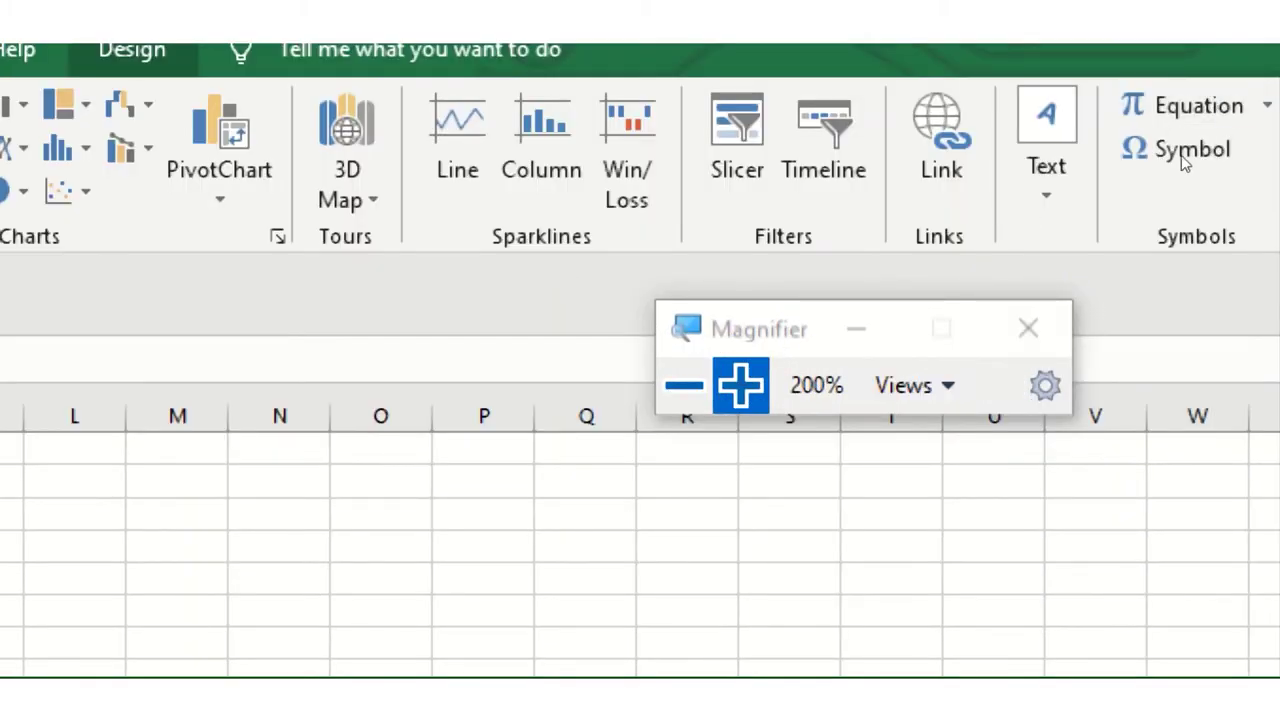
{"action": "key", "text": "super+minus"}
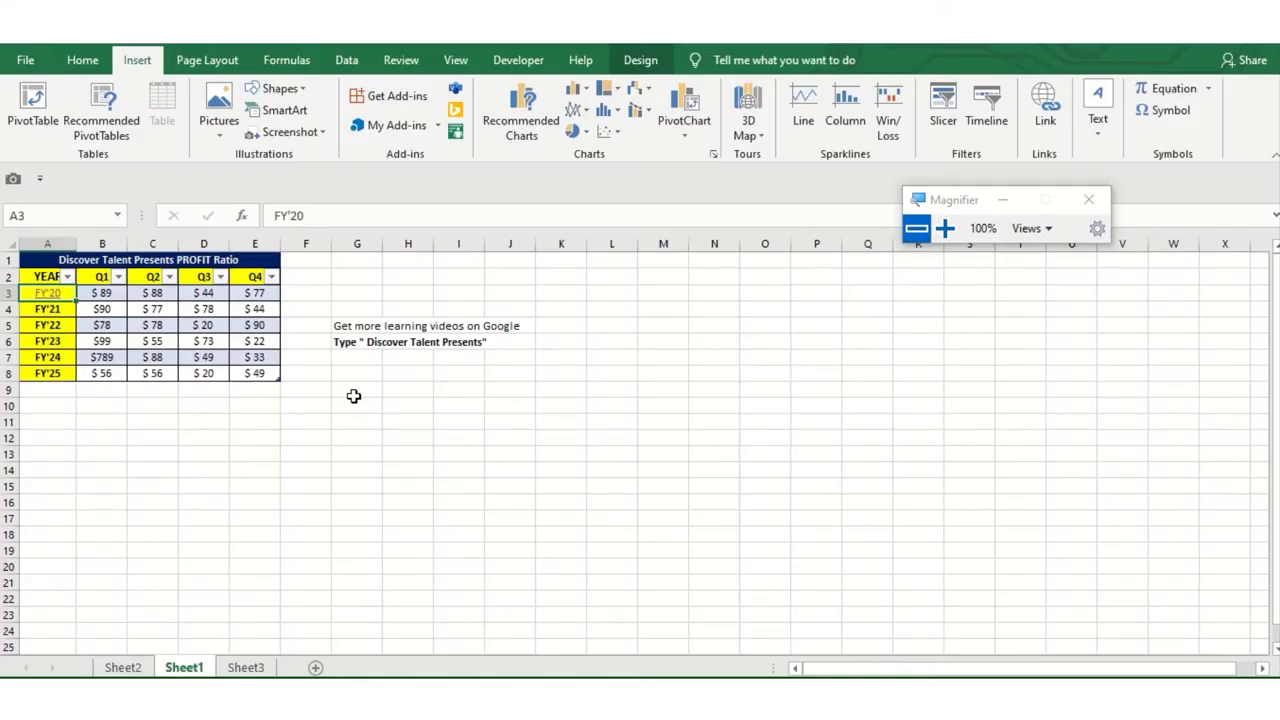
{"action": "scroll", "coordinate": [215, 415], "scroll_direction": "up", "scroll_amount": 4, "text": "ctrl"}
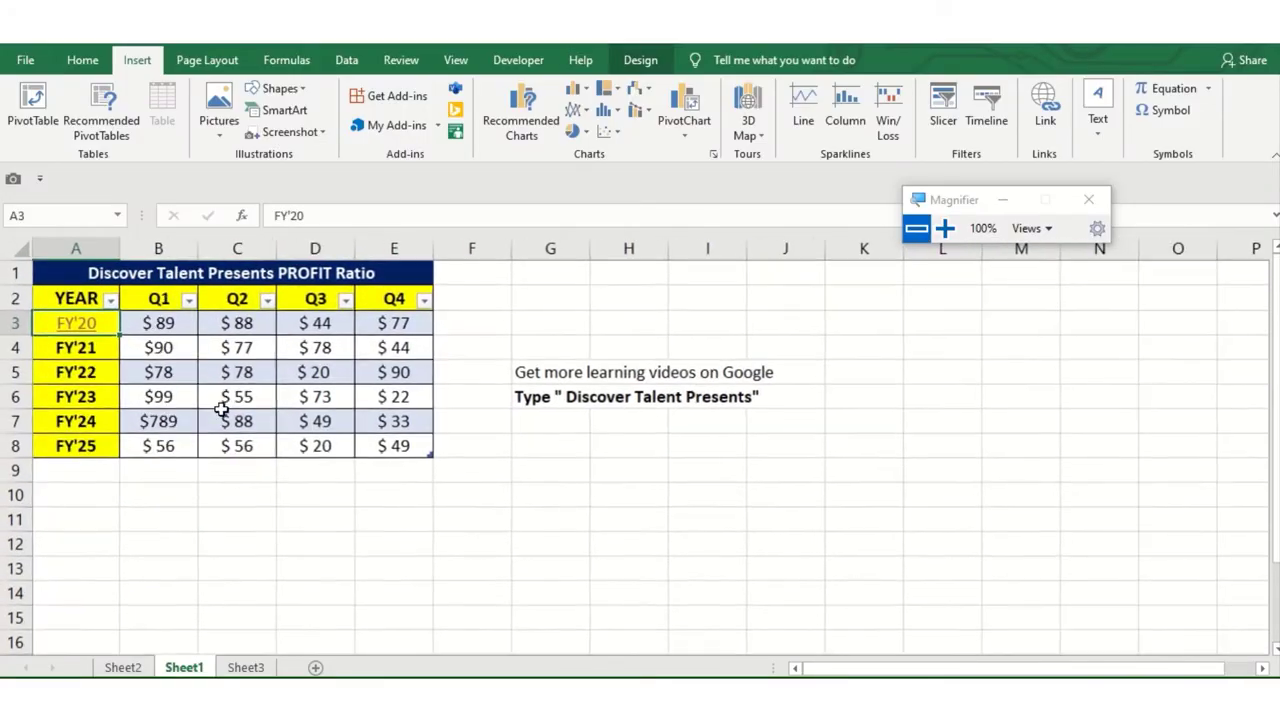
{"action": "scroll", "coordinate": [224, 410], "scroll_direction": "up", "scroll_amount": 3, "text": "ctrl"}
{"action": "left_click", "coordinate": [245, 416]}
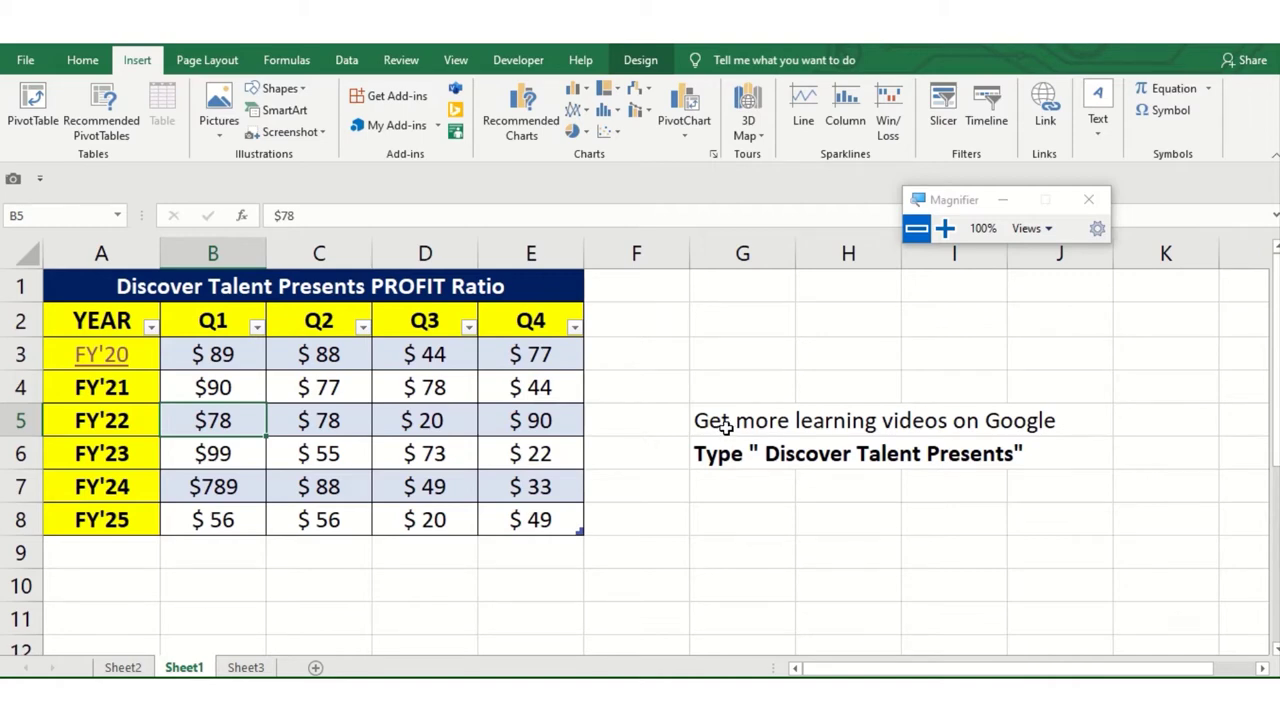
{"action": "left_click", "coordinate": [103, 352]}
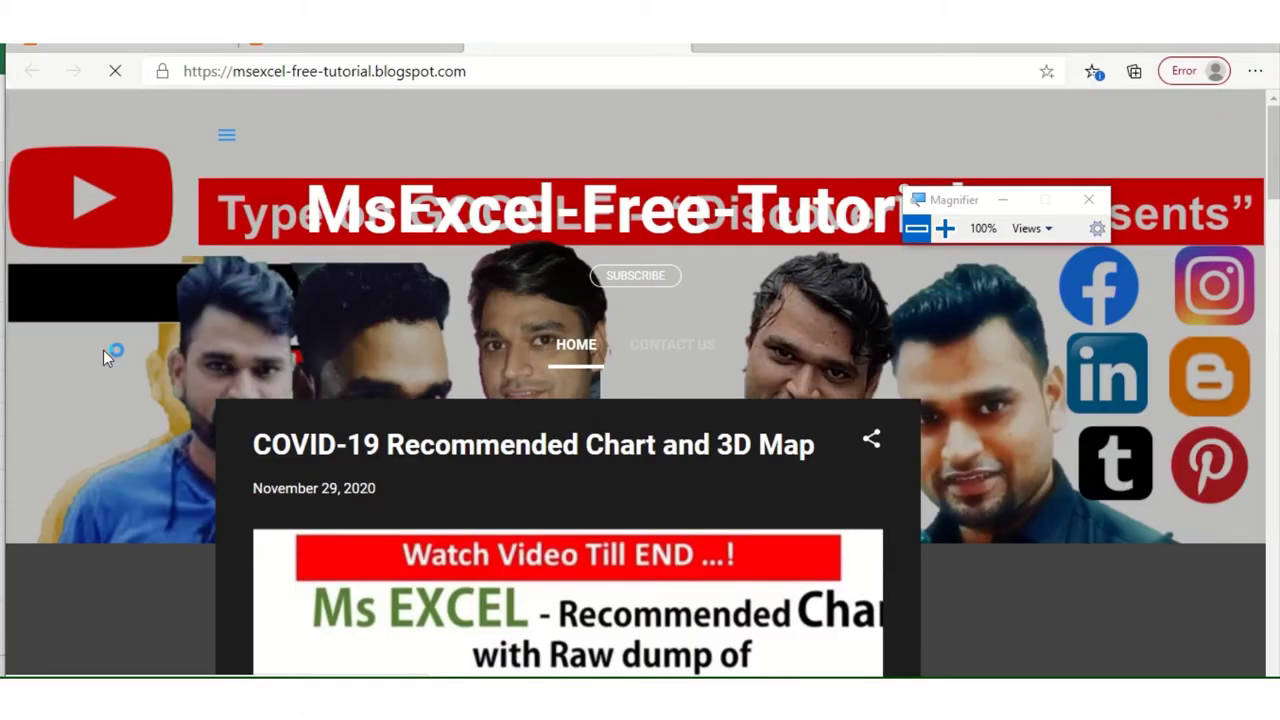
{"action": "scroll", "coordinate": [120, 370], "scroll_direction": "down", "scroll_amount": 2}
{"action": "scroll", "coordinate": [147, 405], "scroll_direction": "down", "scroll_amount": 2}
{"action": "scroll", "coordinate": [147, 405], "scroll_direction": "down", "scroll_amount": 3}
{"action": "scroll", "coordinate": [160, 418], "scroll_direction": "down", "scroll_amount": 3}
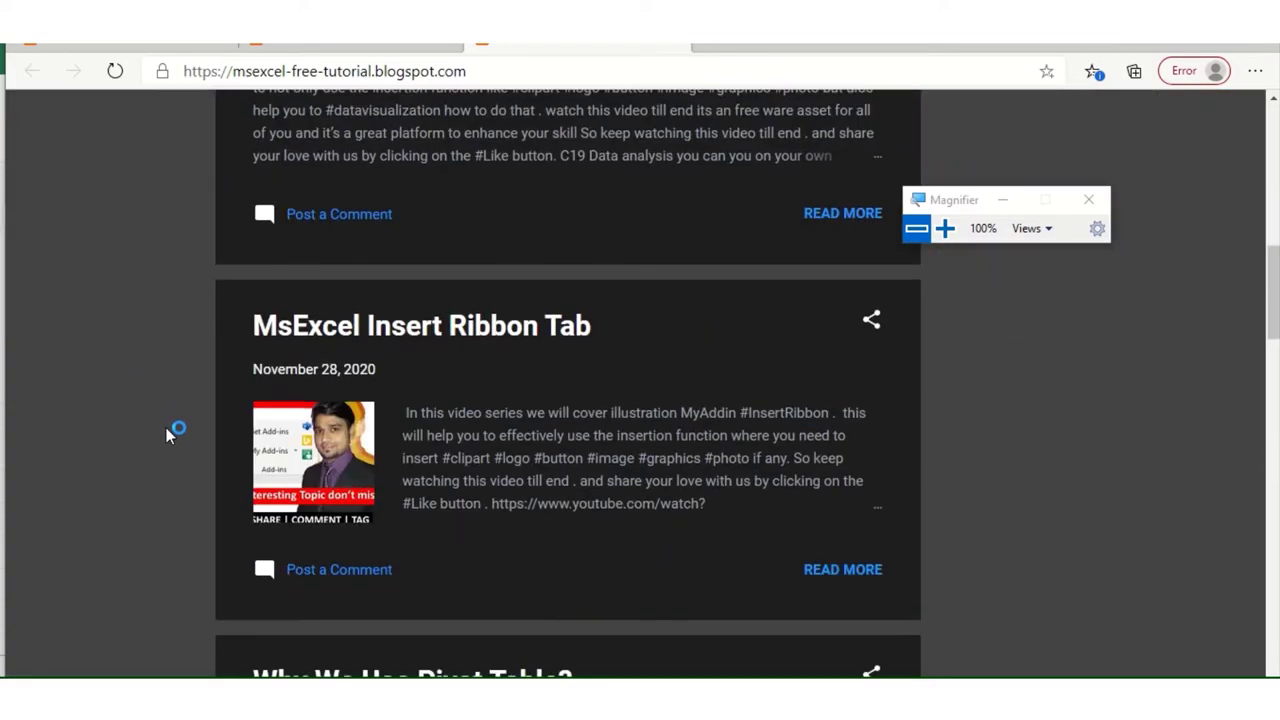
{"action": "scroll", "coordinate": [171, 426], "scroll_direction": "down", "scroll_amount": 5}
{"action": "scroll", "coordinate": [171, 426], "scroll_direction": "down", "scroll_amount": 1}
{"action": "key", "text": "alt+Tab"}
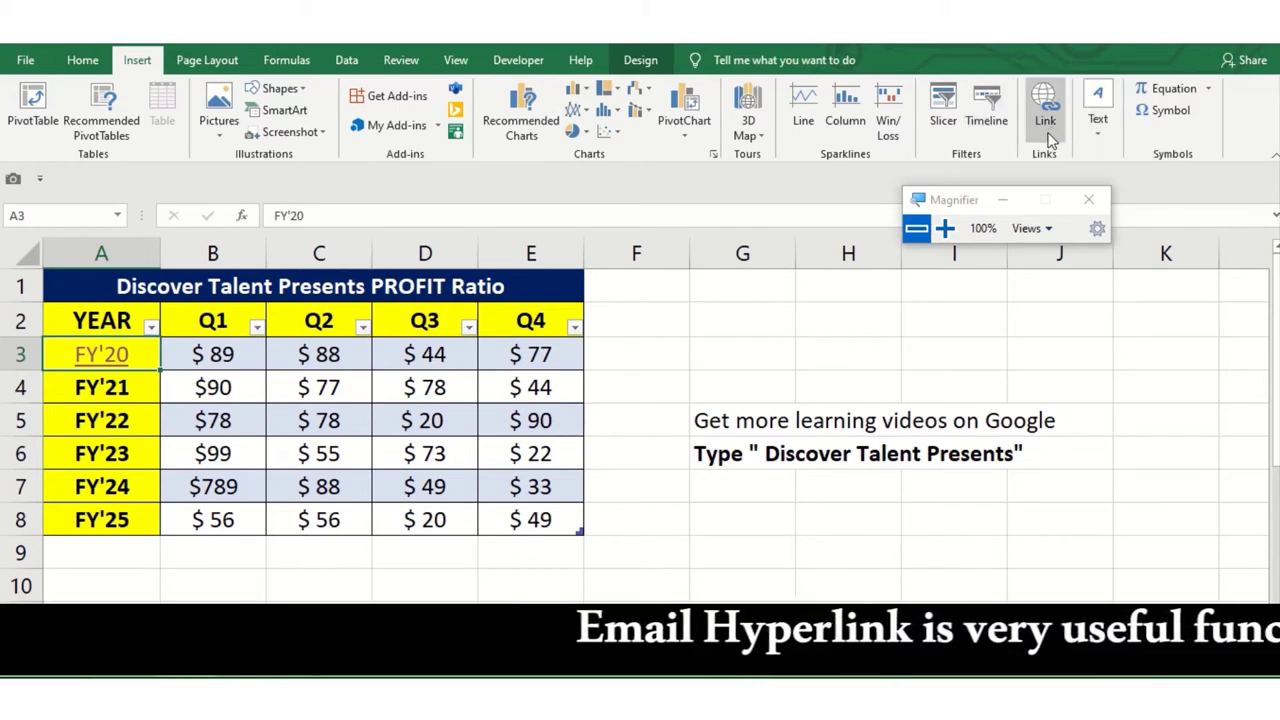
Hyperlink the $ 78 value in C5 to the msexcel-free-tutorial blog address with Ctrl+K
{"action": "left_click", "coordinate": [150, 418]}
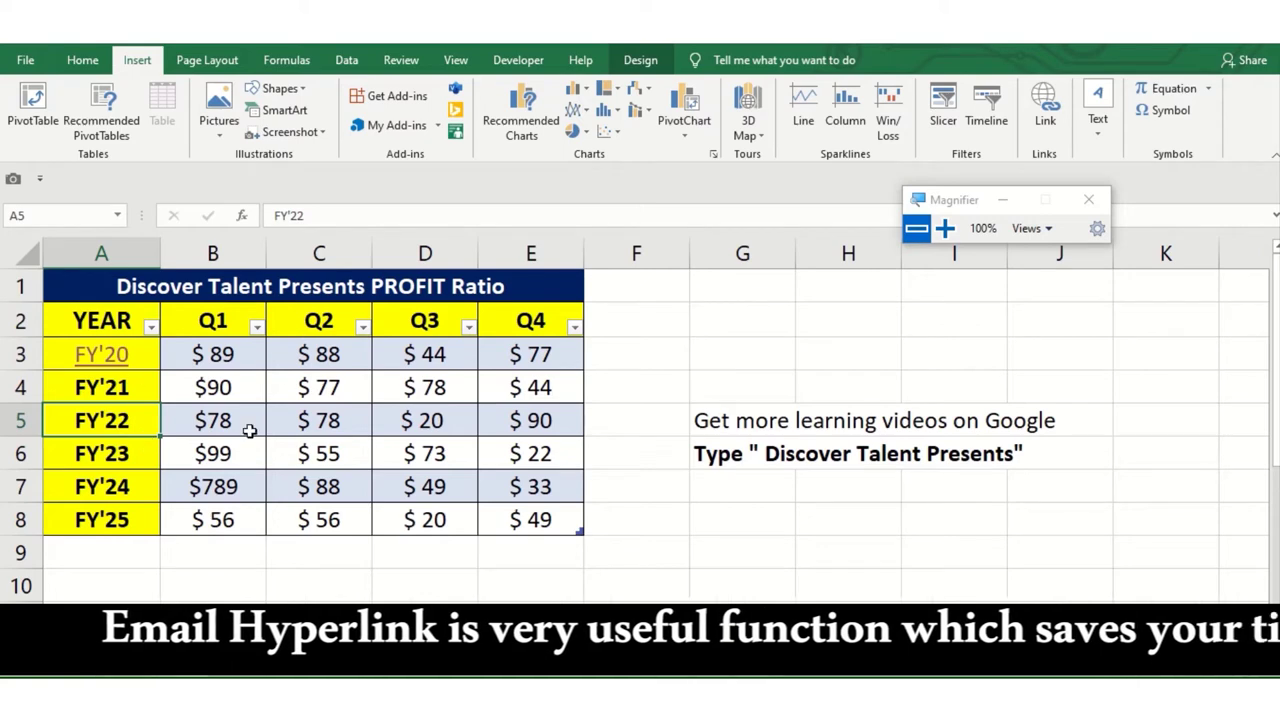
{"action": "scroll", "coordinate": [243, 436], "scroll_direction": "up", "scroll_amount": 1, "text": "ctrl"}
{"action": "left_click", "coordinate": [264, 403]}
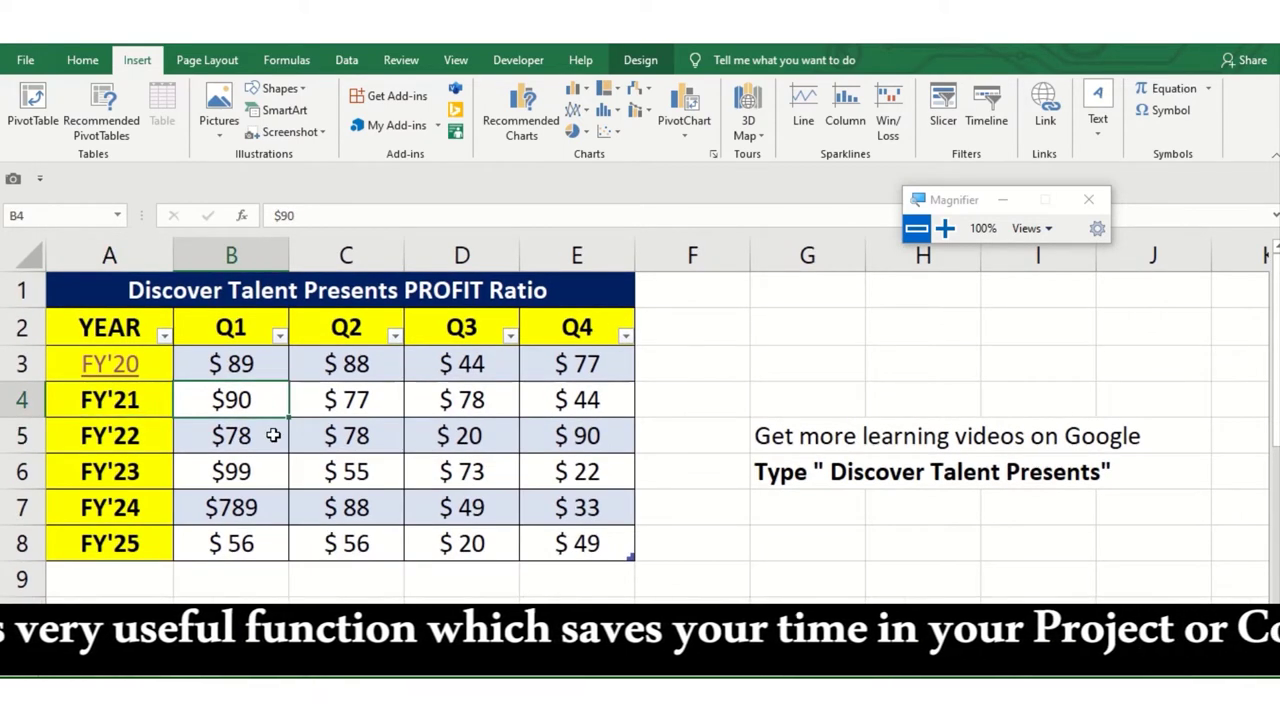
{"action": "left_click", "coordinate": [362, 434]}
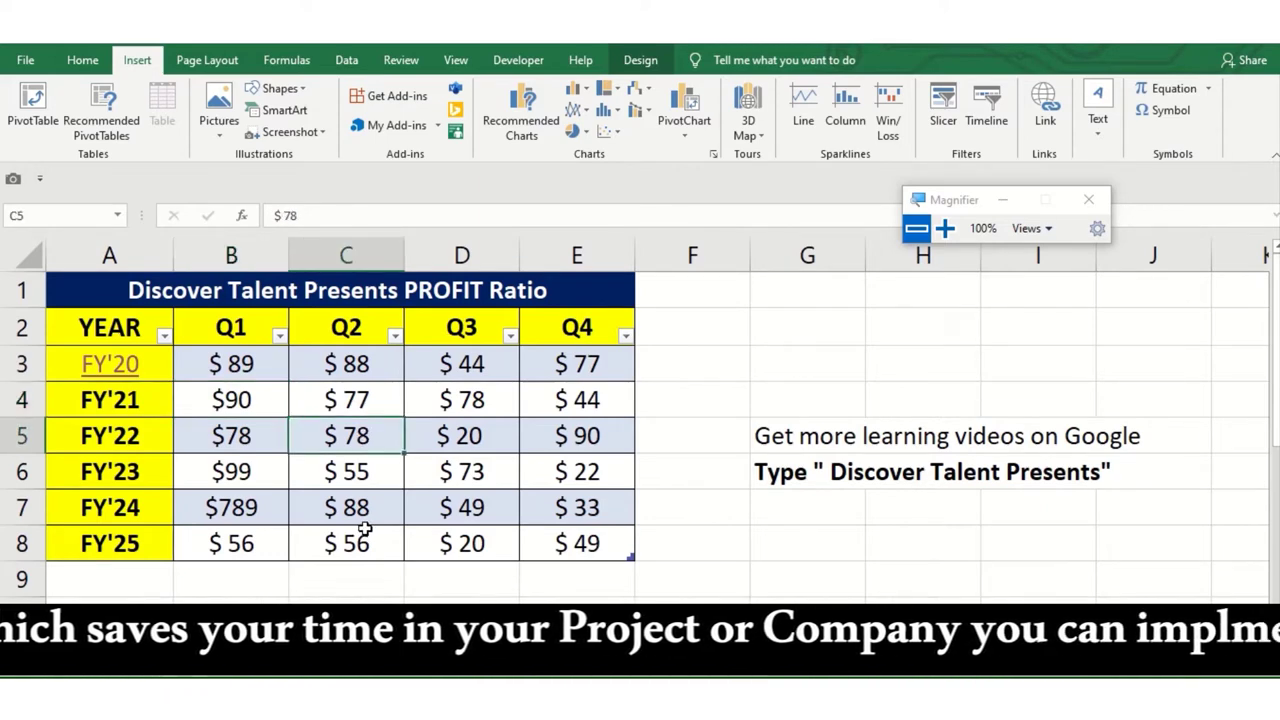
{"action": "key", "text": "ctrl+k"}
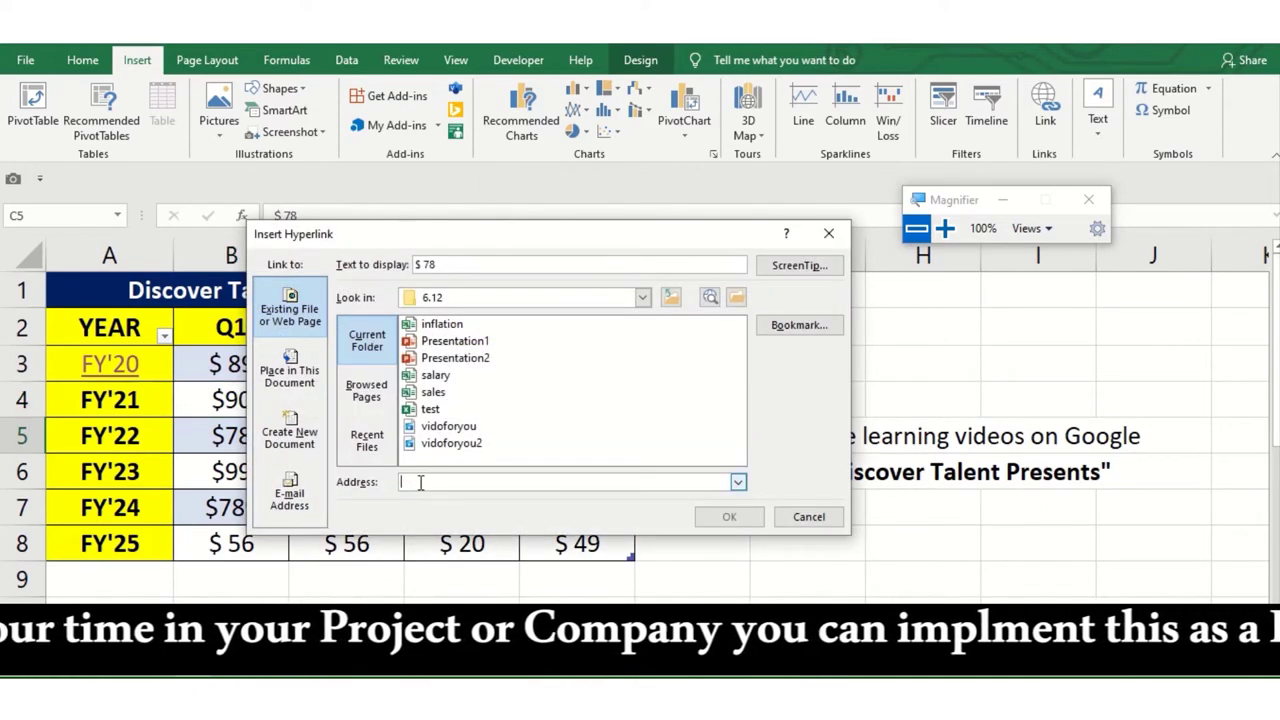
{"action": "type", "text": "https://msexcel-free-tutorial.blogspot.com/"}
{"action": "left_click", "coordinate": [729, 516]}
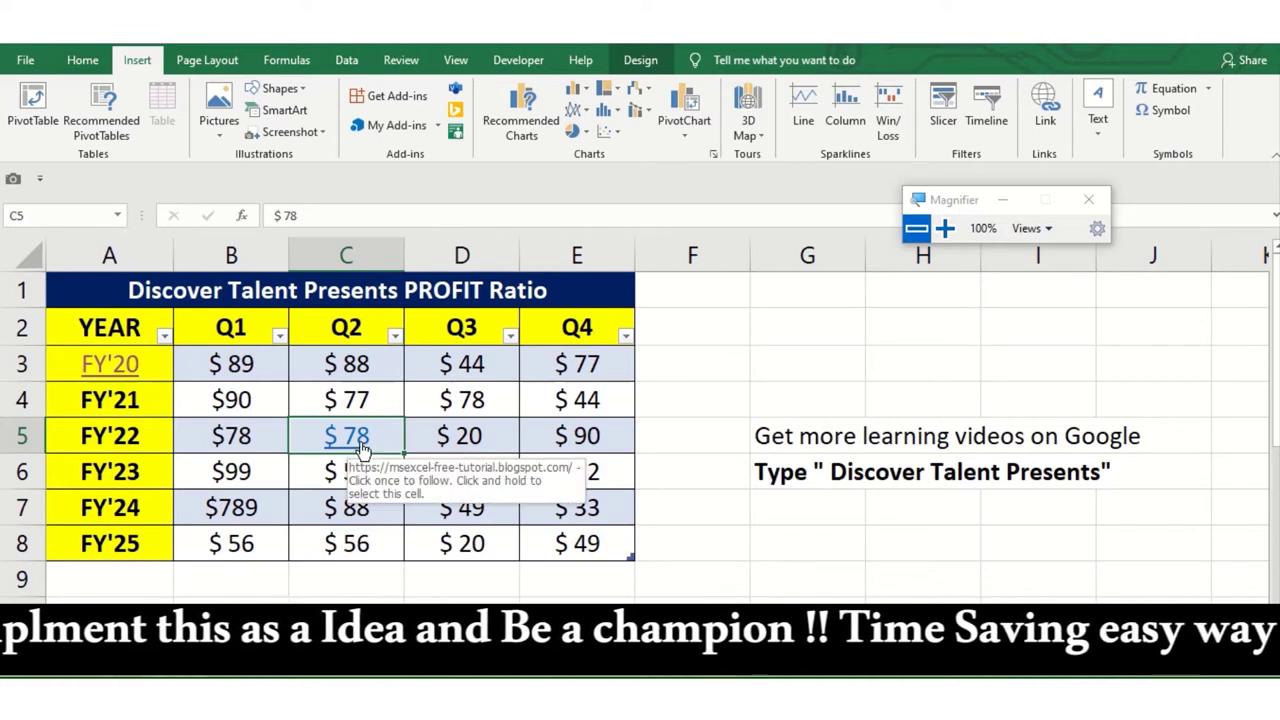
{"action": "left_click", "coordinate": [945, 229]}
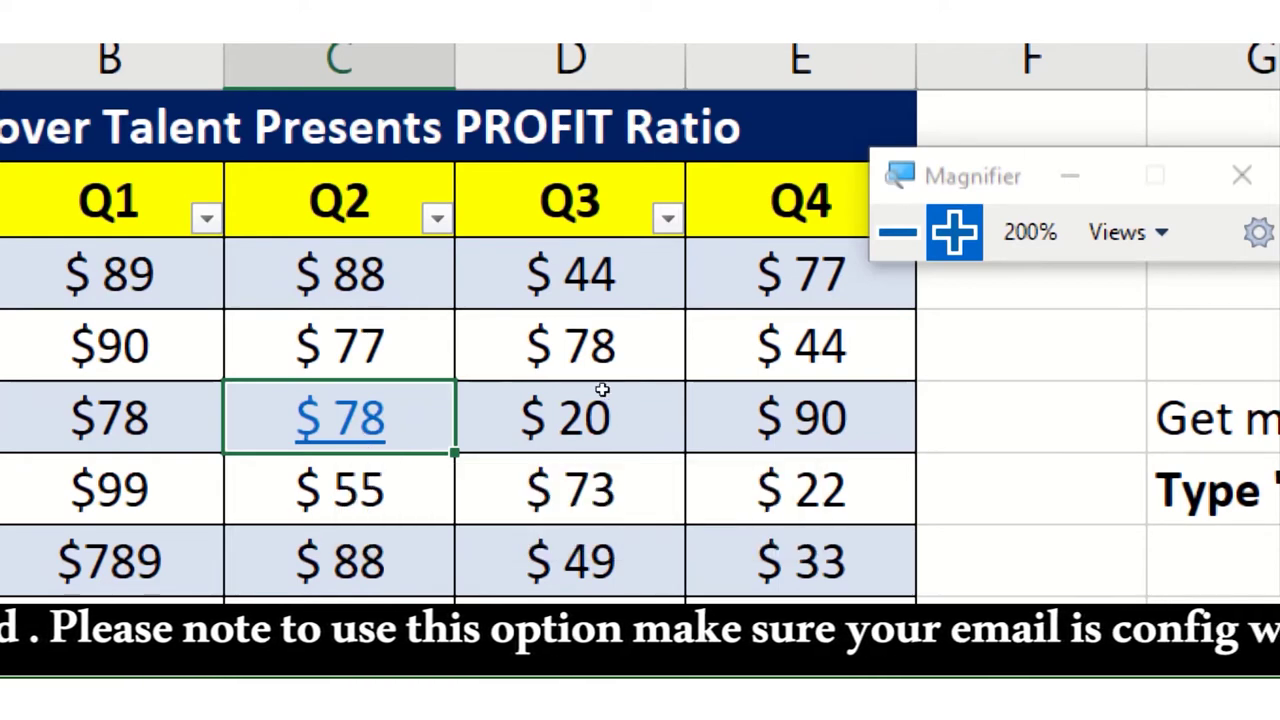
{"action": "key", "text": "super+minus"}
{"action": "key", "text": "super+minus"}
{"action": "left_click", "coordinate": [452, 424]}
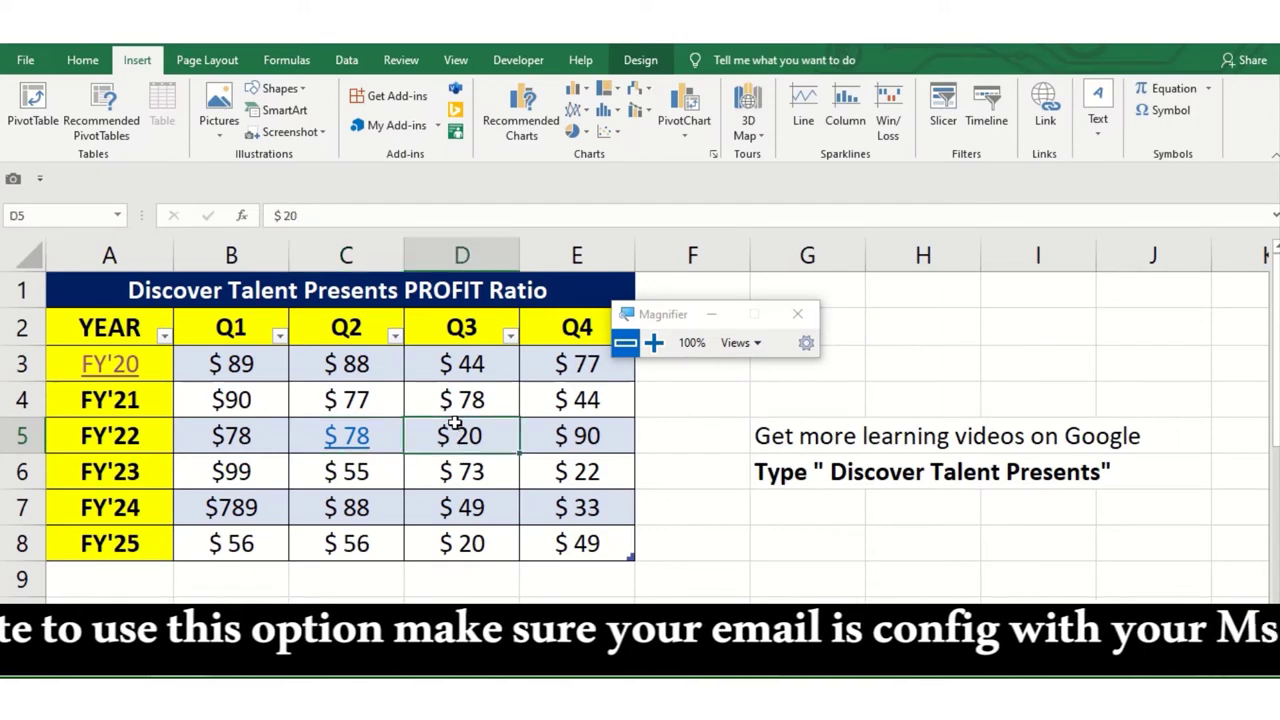
{"action": "left_click", "coordinate": [422, 370]}
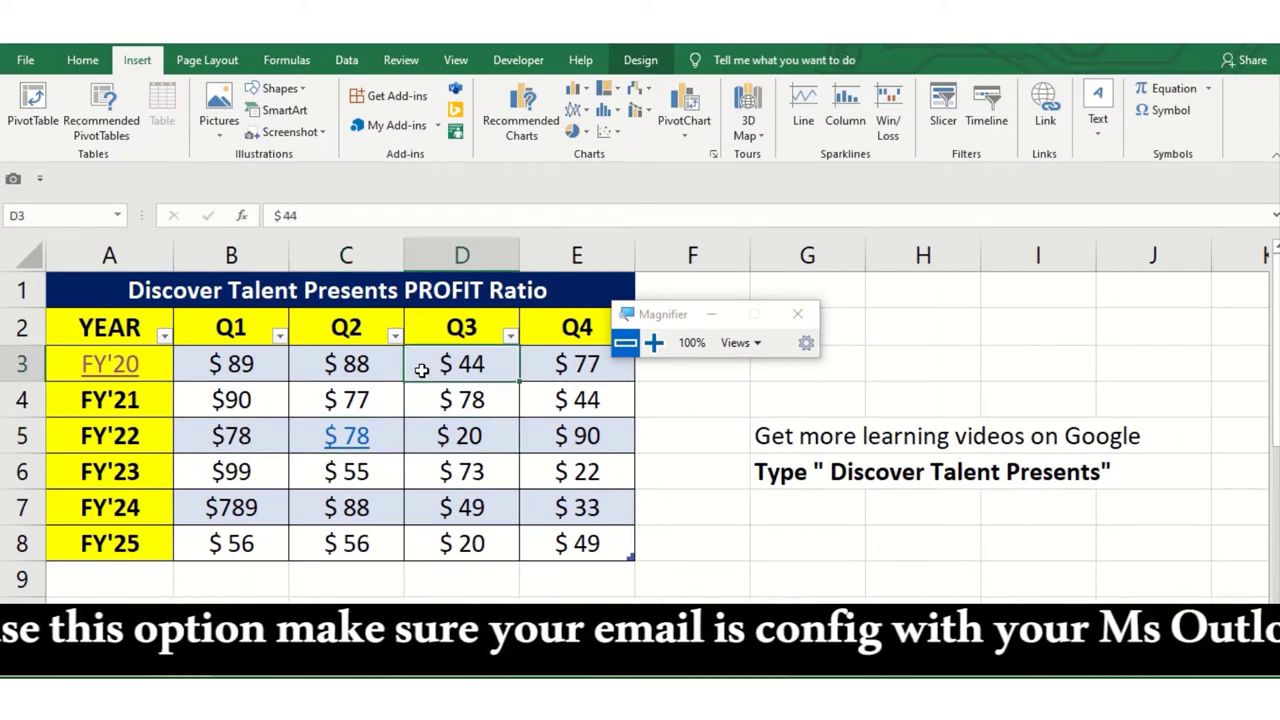
{"action": "left_click", "coordinate": [1044, 105]}
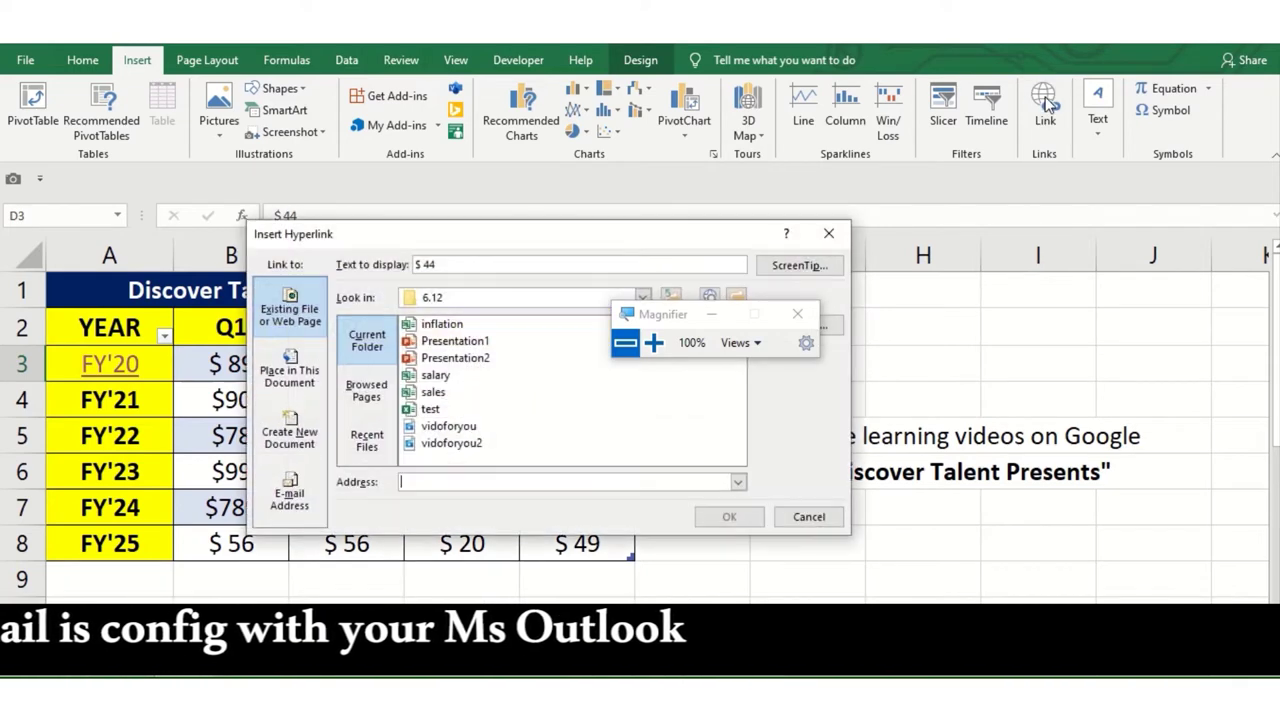
{"action": "left_click", "coordinate": [805, 517]}
{"action": "left_click", "coordinate": [310, 362]}
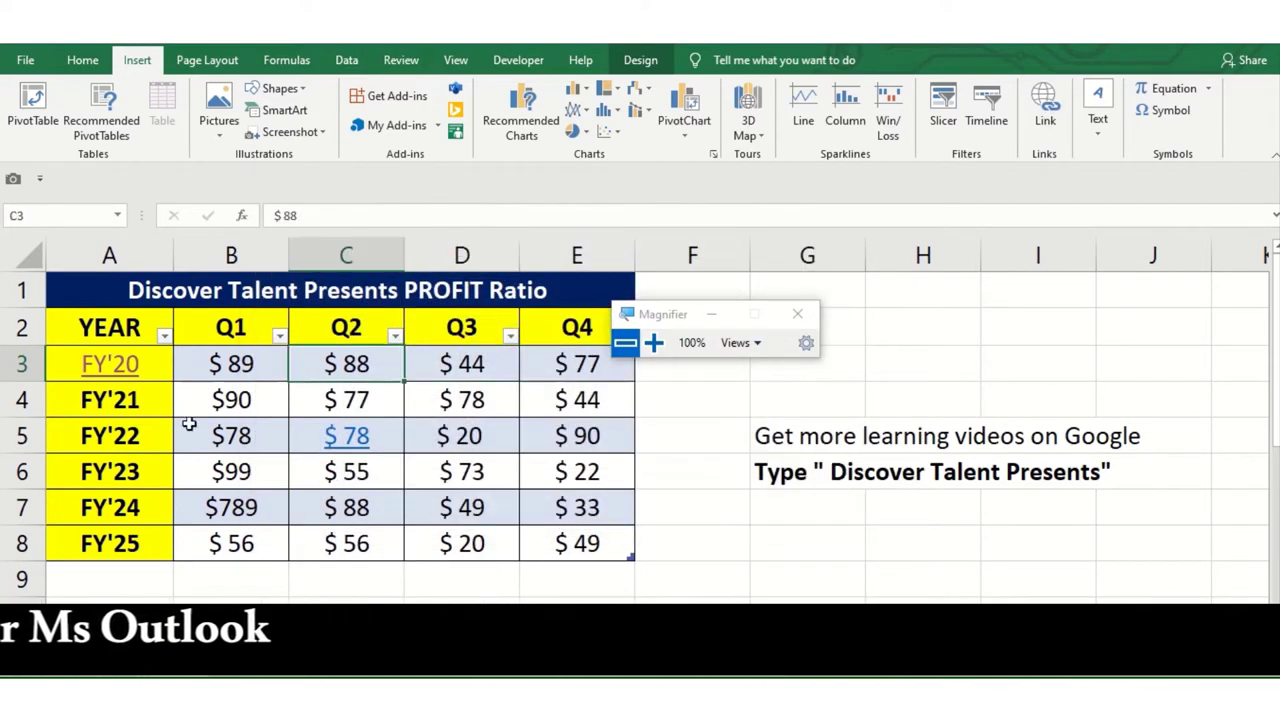
{"action": "left_click", "coordinate": [1044, 105]}
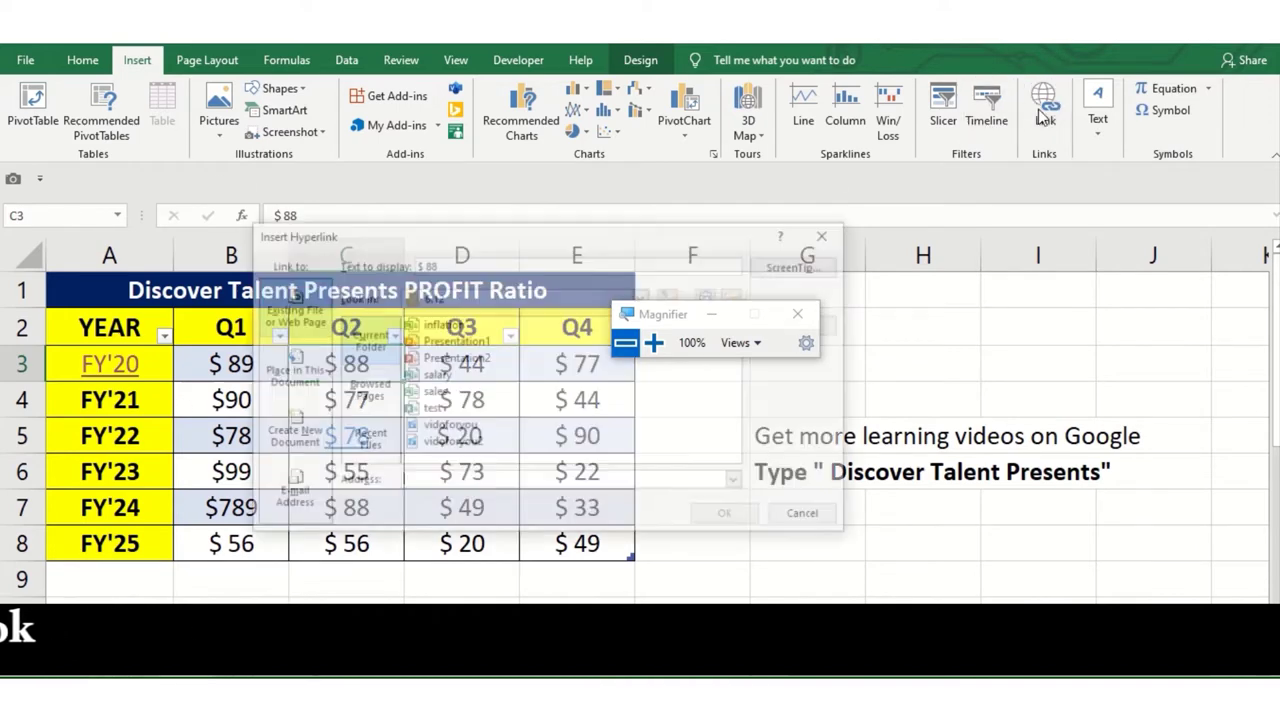
{"action": "left_click", "coordinate": [808, 517]}
{"action": "left_click", "coordinate": [818, 470]}
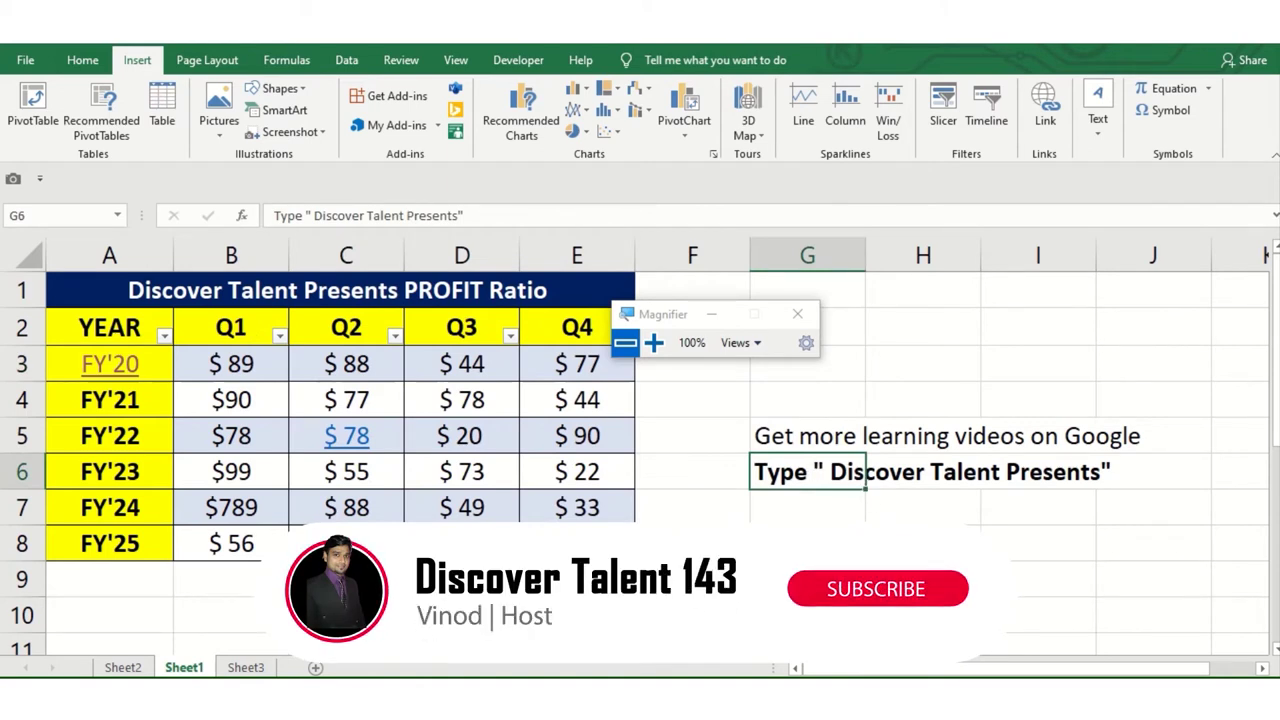
Enter 'Contact us' into cell B9 just below the PROFIT Ratio table
{"action": "left_click", "coordinate": [213, 579]}
{"action": "type", "text": "Co"}
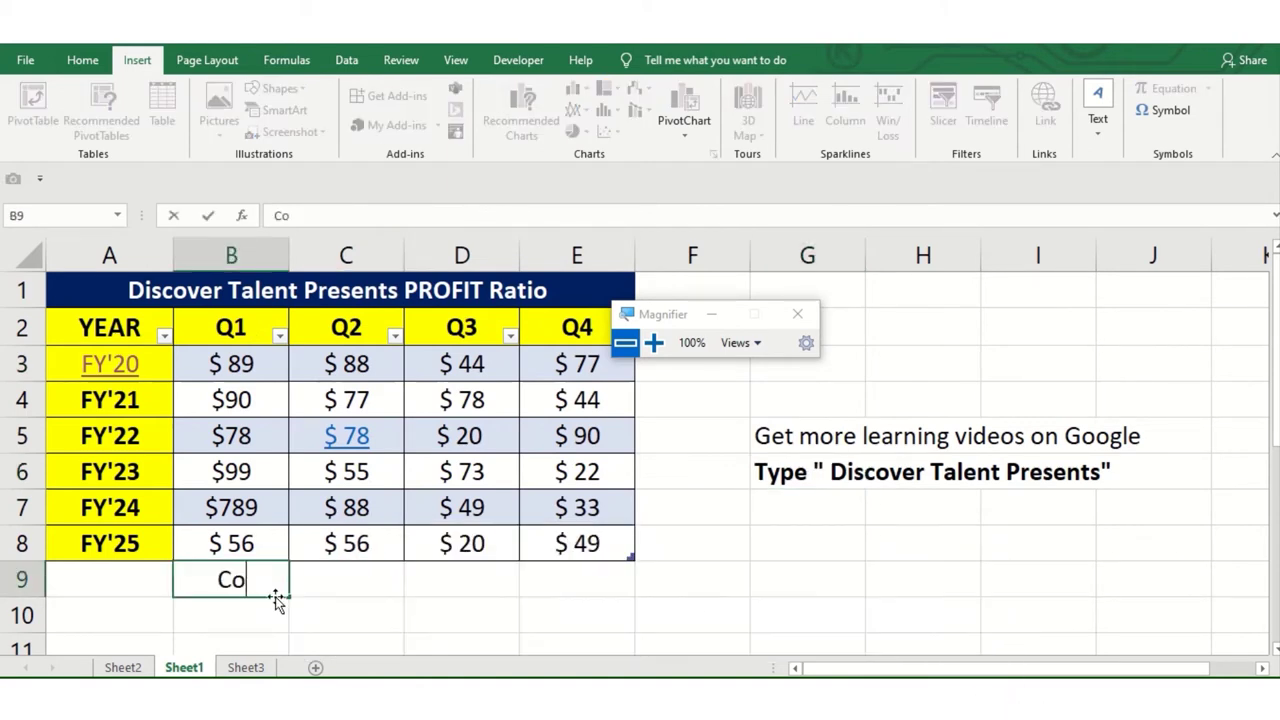
{"action": "type", "text": "ntat"}
{"action": "key", "text": "BackSpace"}
{"action": "type", "text": "ct u"}
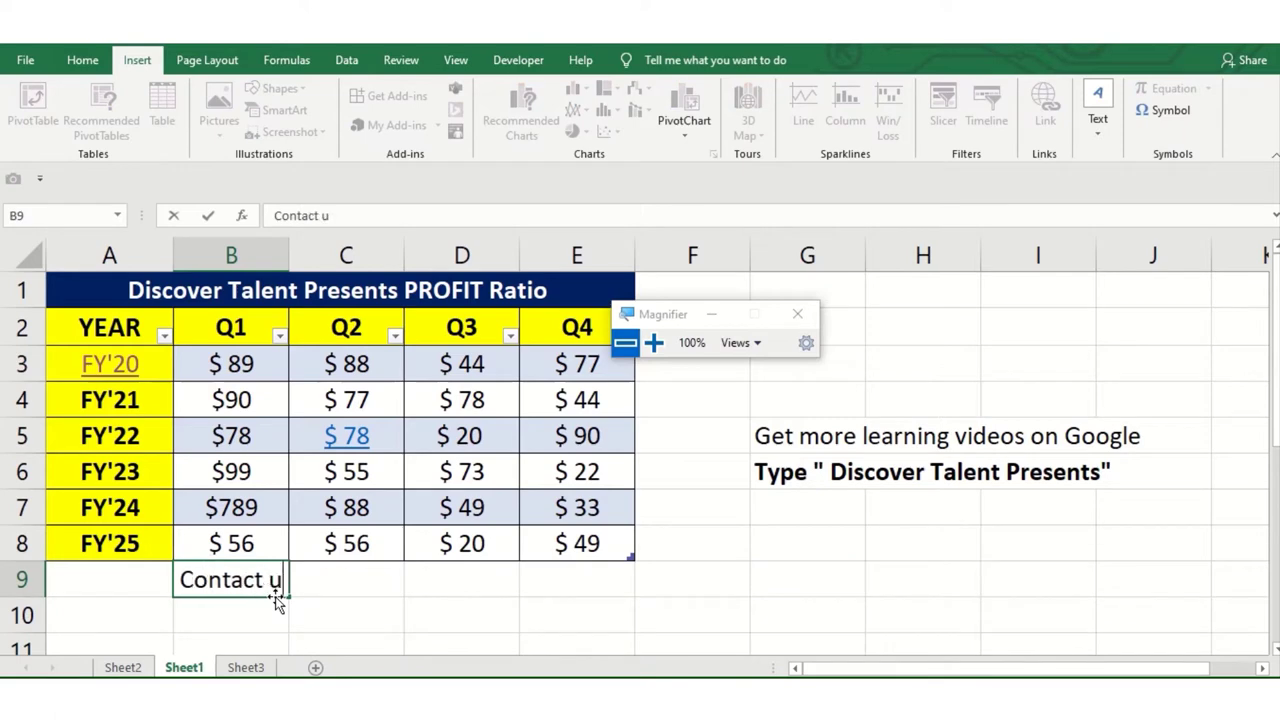
{"action": "type", "text": "s"}
{"action": "key", "text": "Return"}
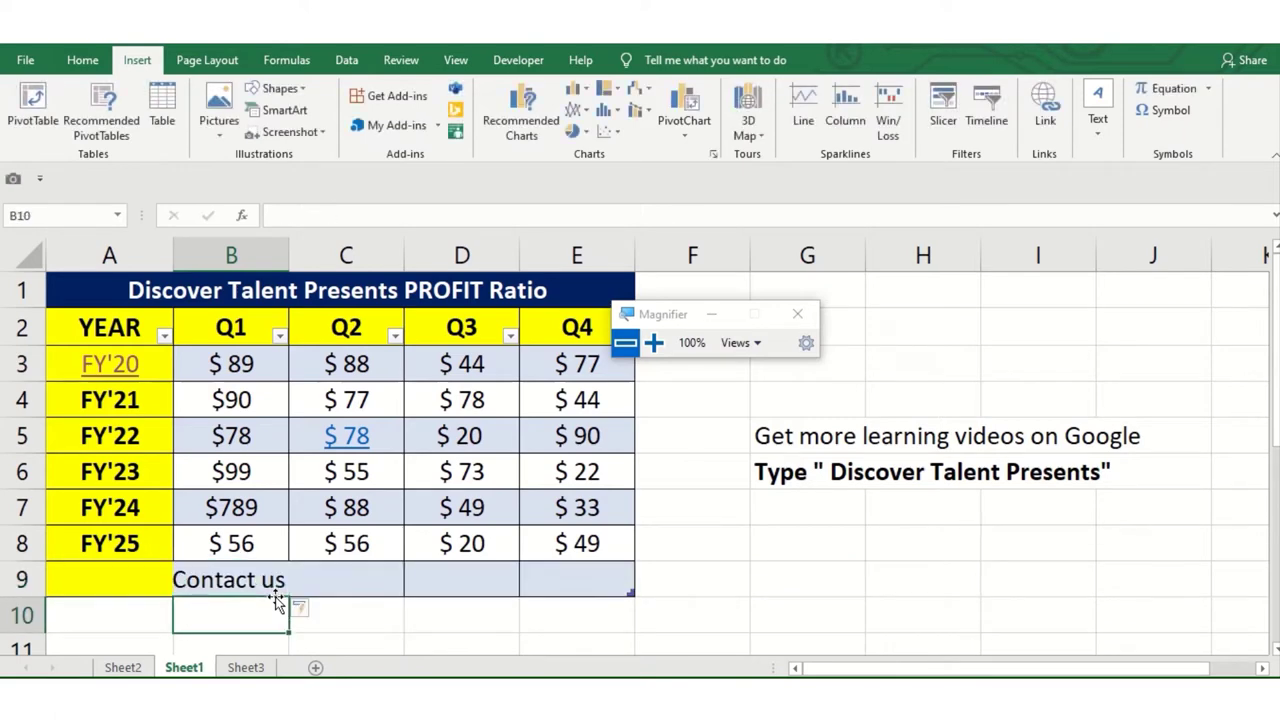
{"action": "left_click", "coordinate": [264, 579]}
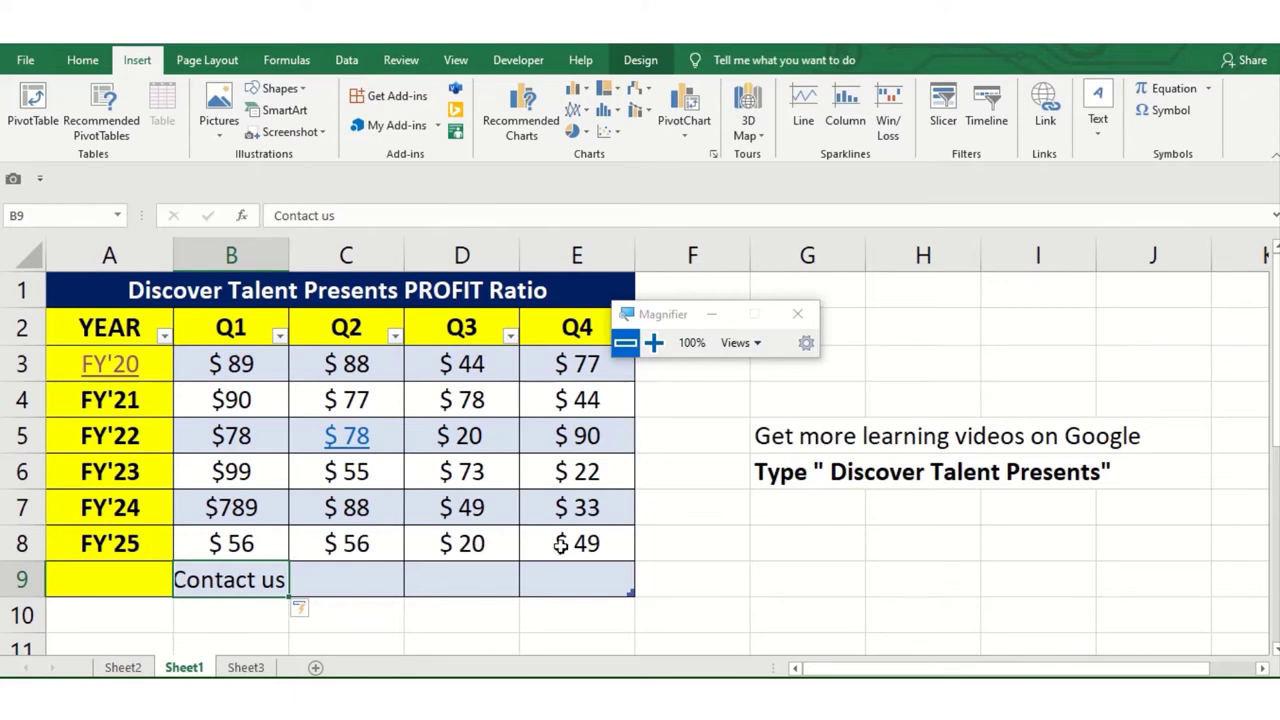
Link B9 to the recently used e-mail address with the subject 'i have a quey'
{"action": "left_click", "coordinate": [1040, 110]}
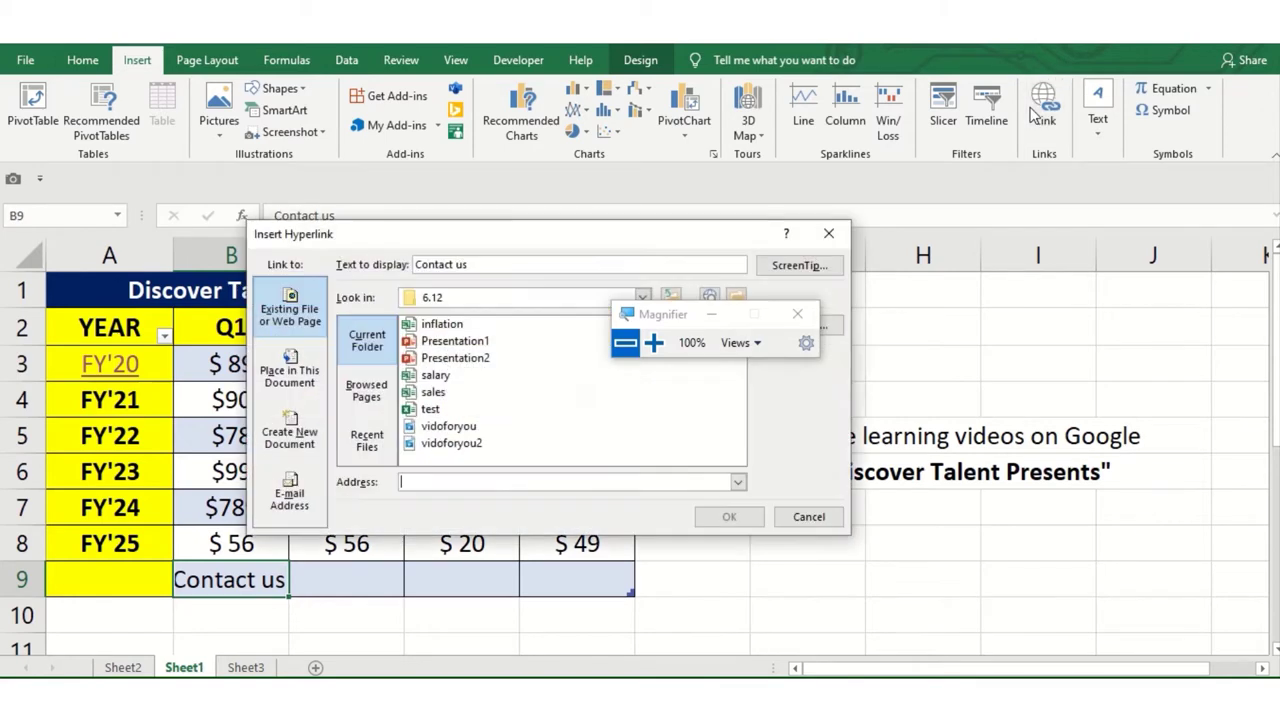
{"action": "left_click", "coordinate": [312, 508]}
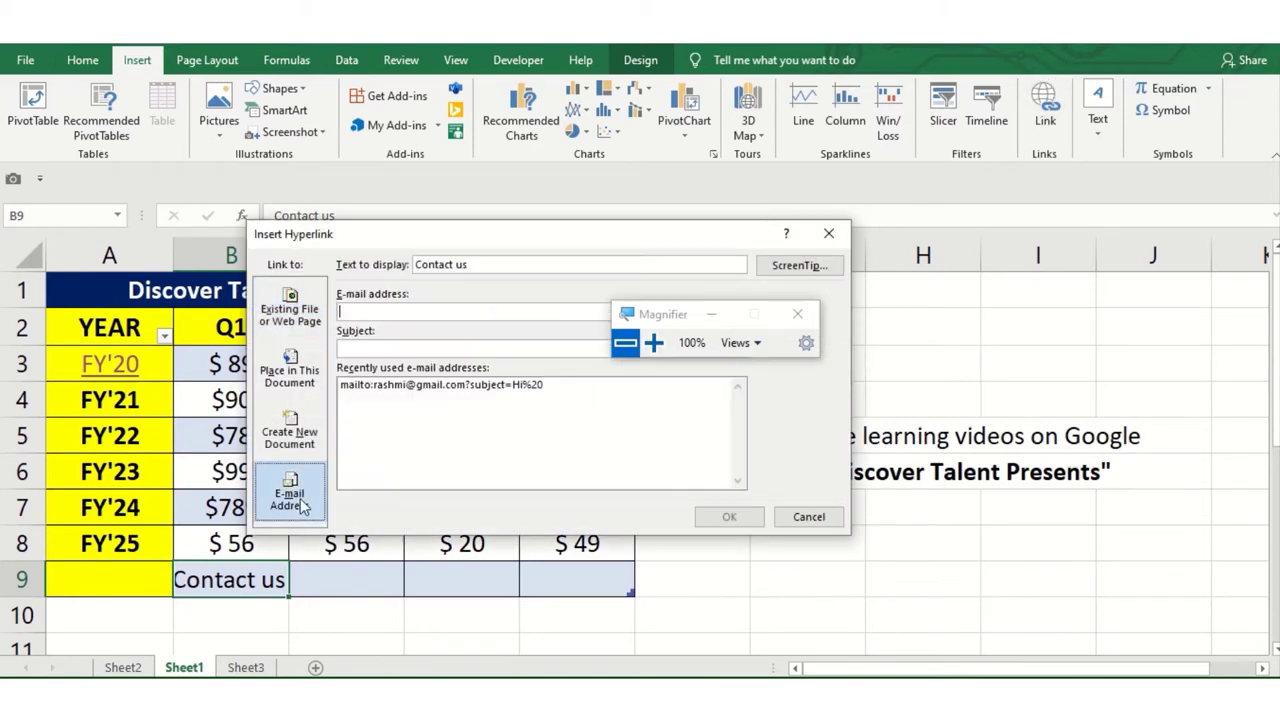
{"action": "left_click", "coordinate": [448, 388]}
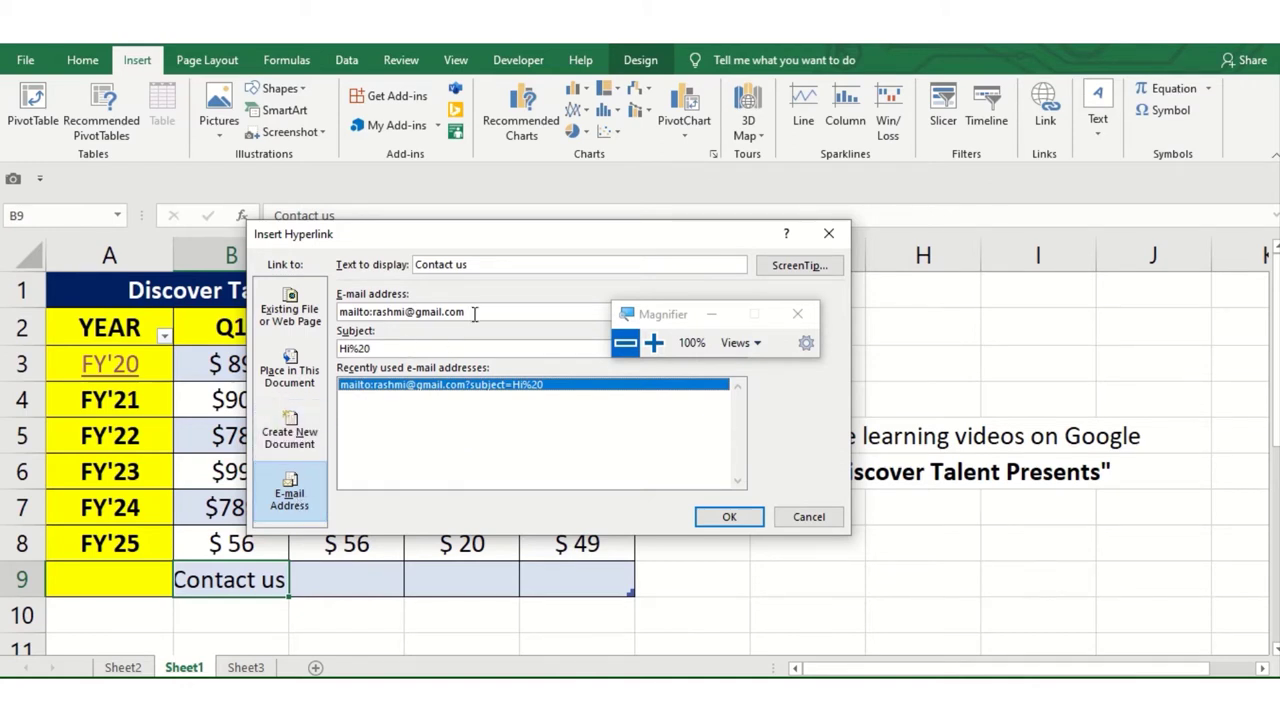
{"action": "left_click_drag", "start_coordinate": [475, 313], "coordinate": [382, 311]}
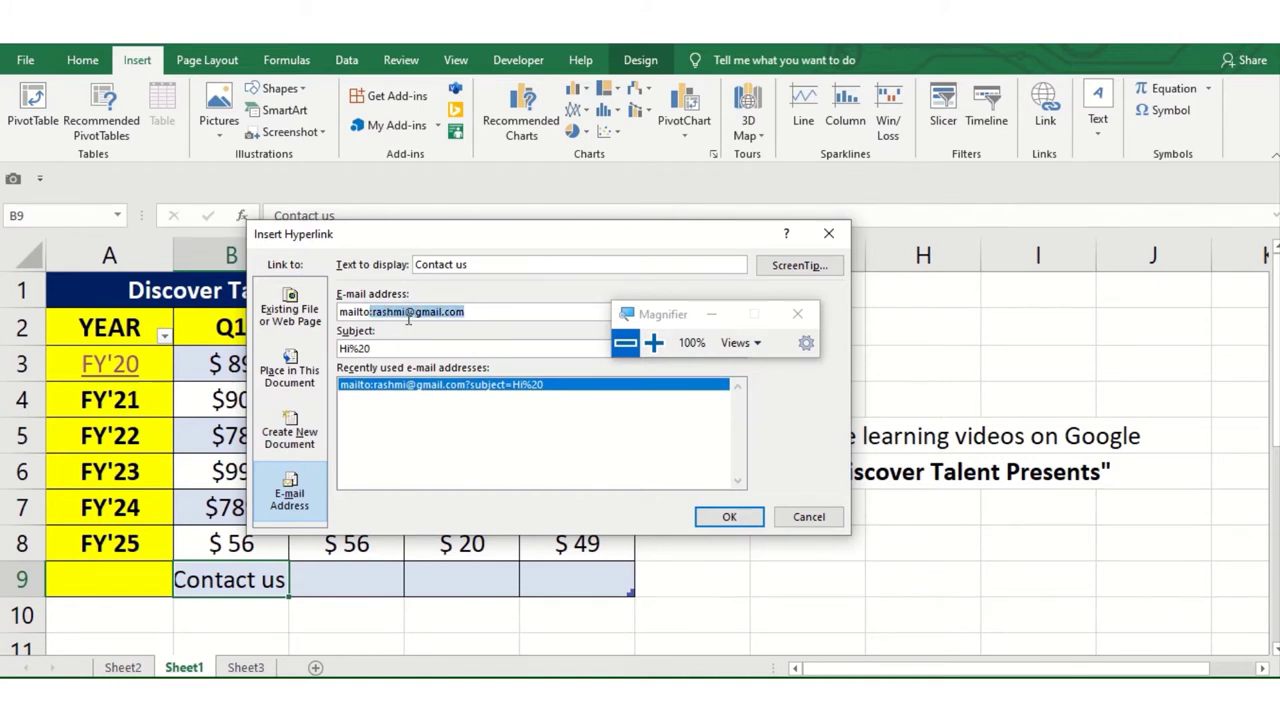
{"action": "key", "text": "Tab"}
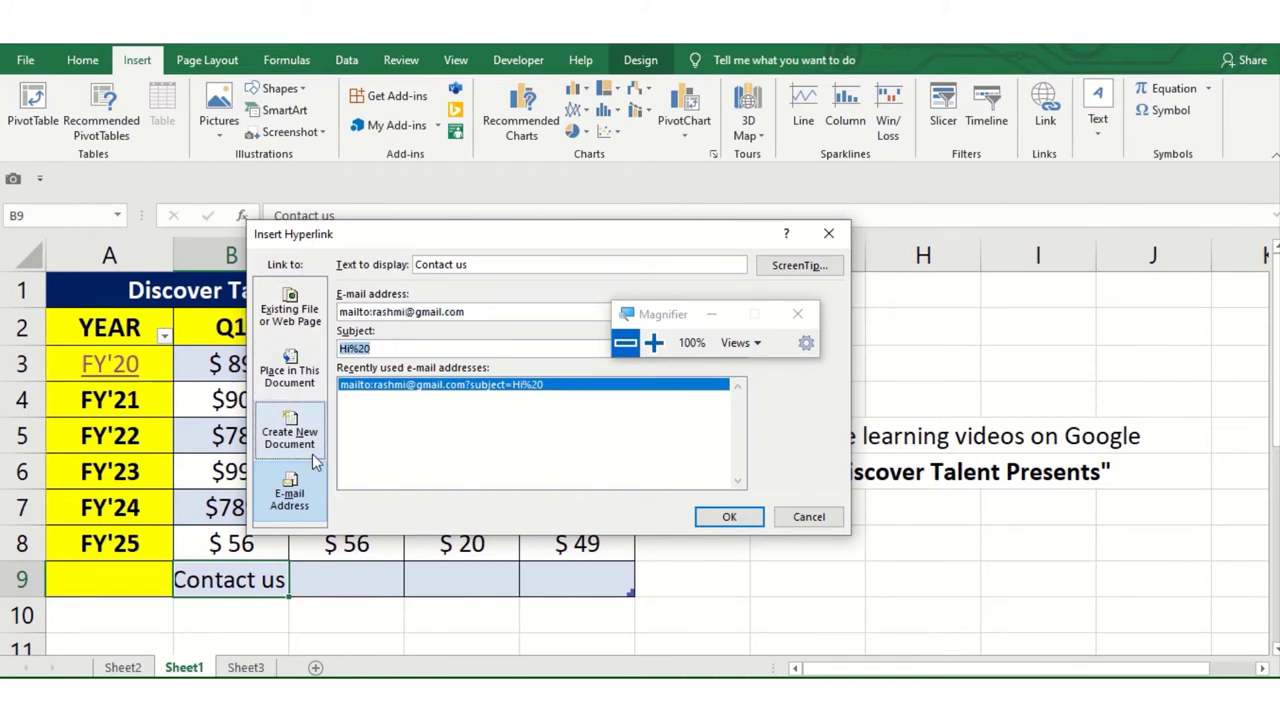
{"action": "type", "text": "ple"}
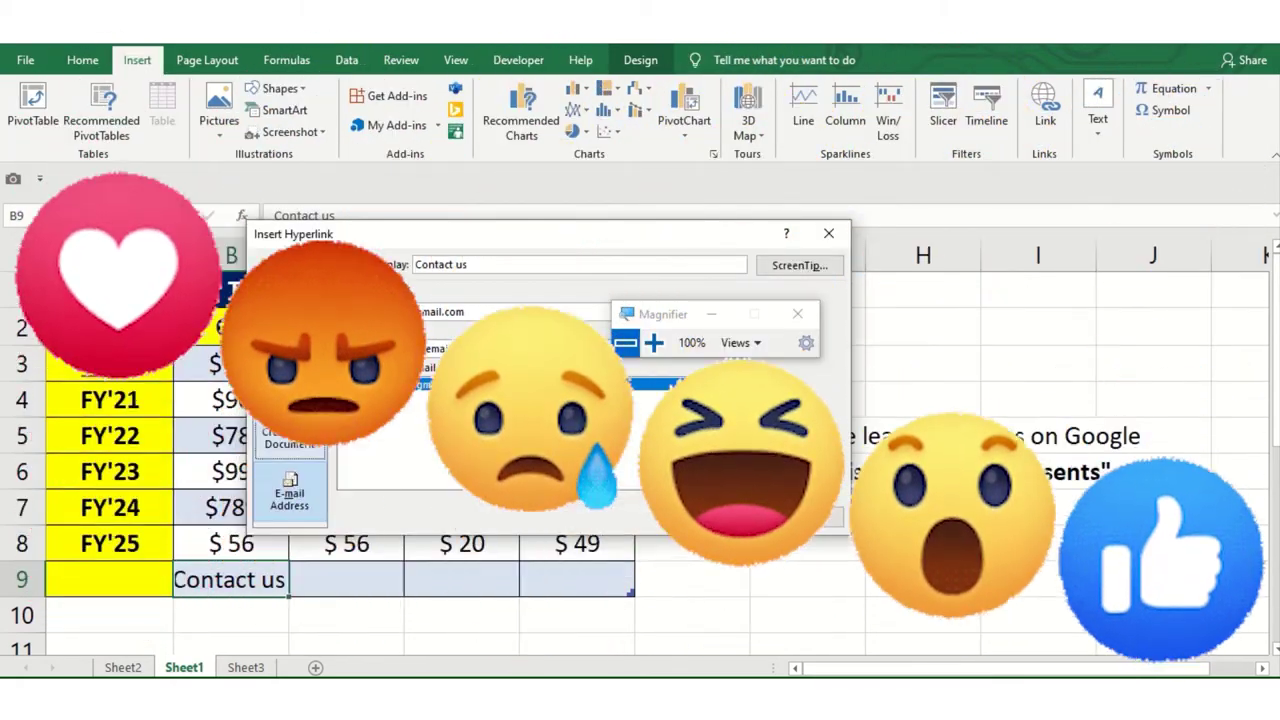
{"action": "type", "text": "i have a quey"}
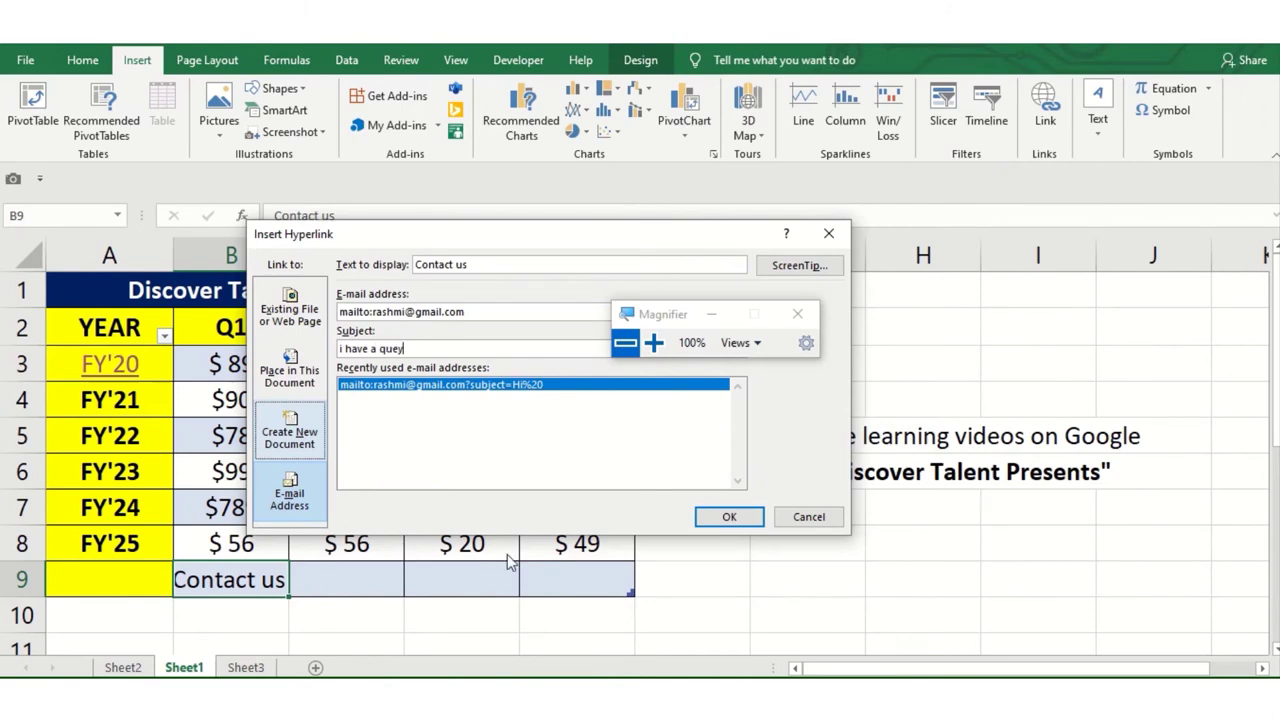
{"action": "left_click", "coordinate": [729, 516]}
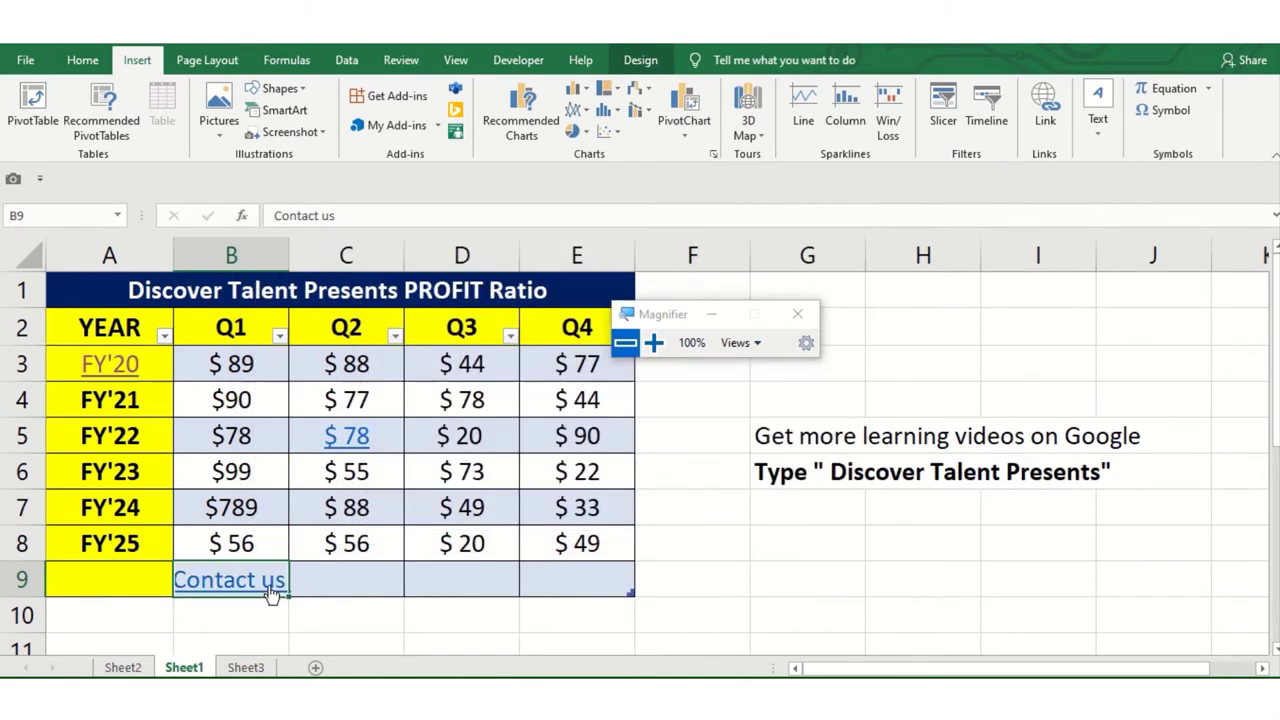
{"action": "mouse_move", "coordinate": [231, 580]}
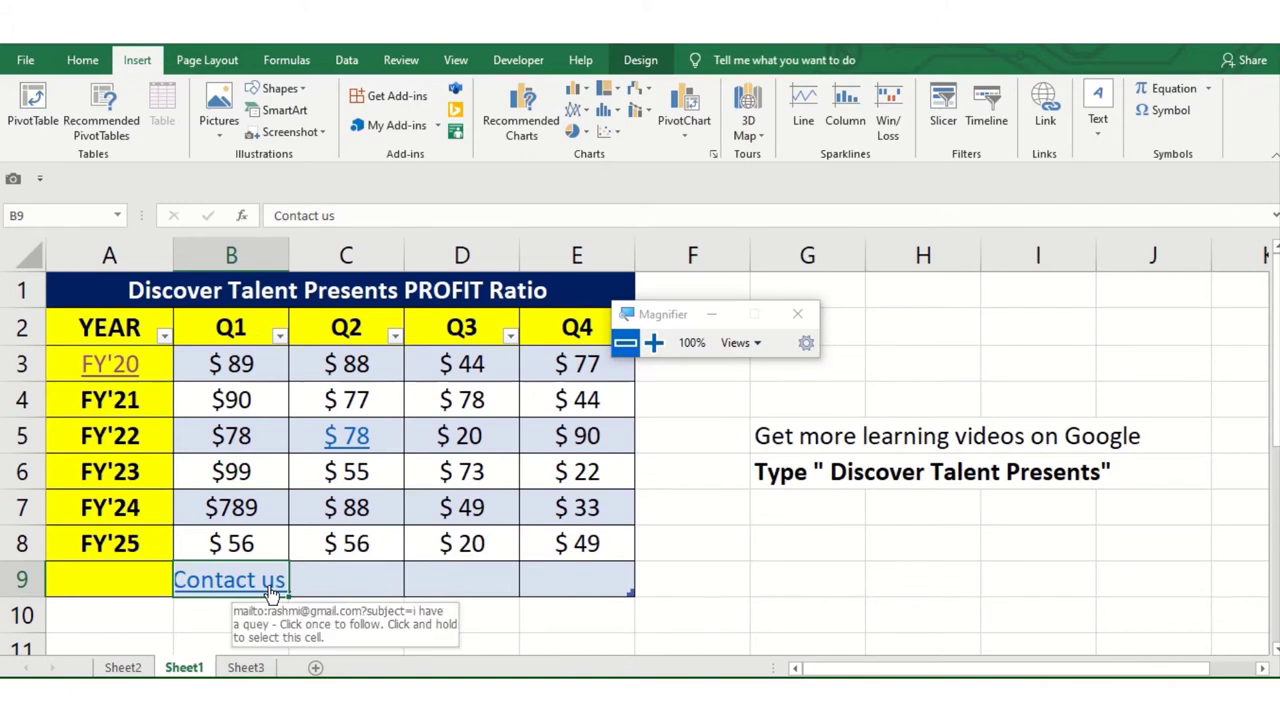
{"action": "mouse_move", "coordinate": [268, 590]}
{"action": "left_click", "coordinate": [654, 343]}
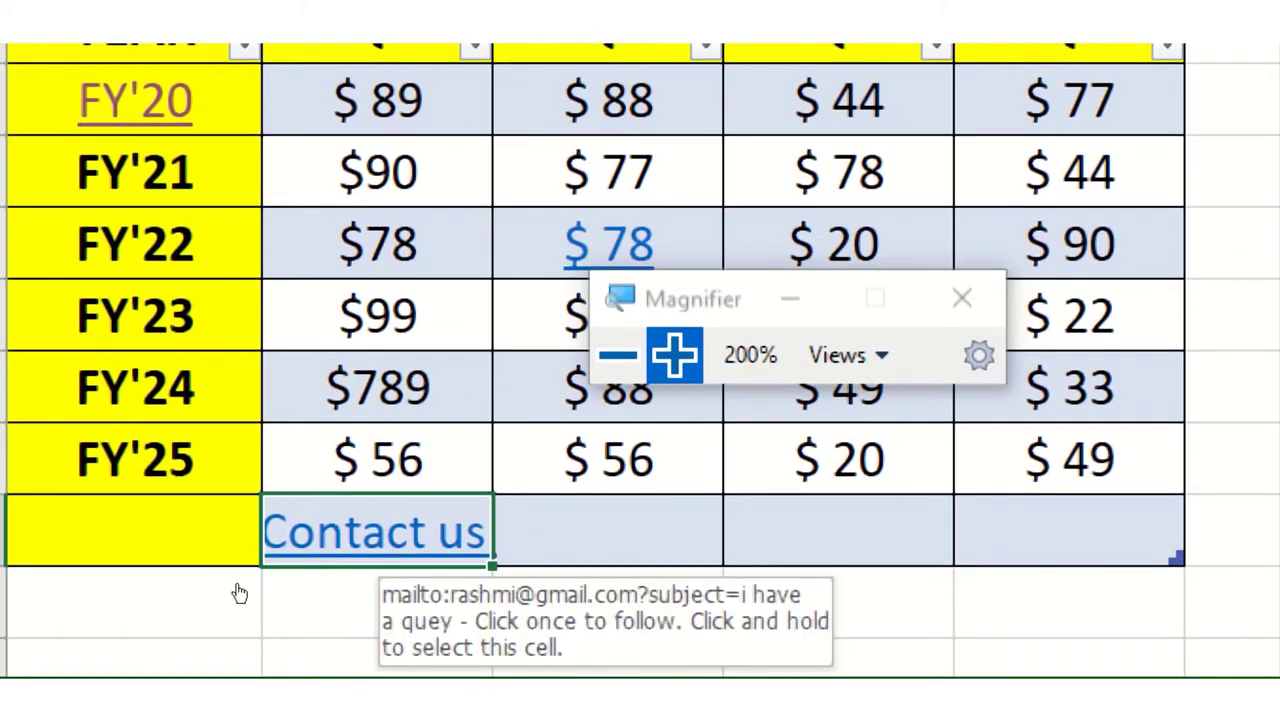
Draw a text box spanning F2:H4 and type 'This is my test series' into it
{"action": "left_click", "coordinate": [362, 489]}
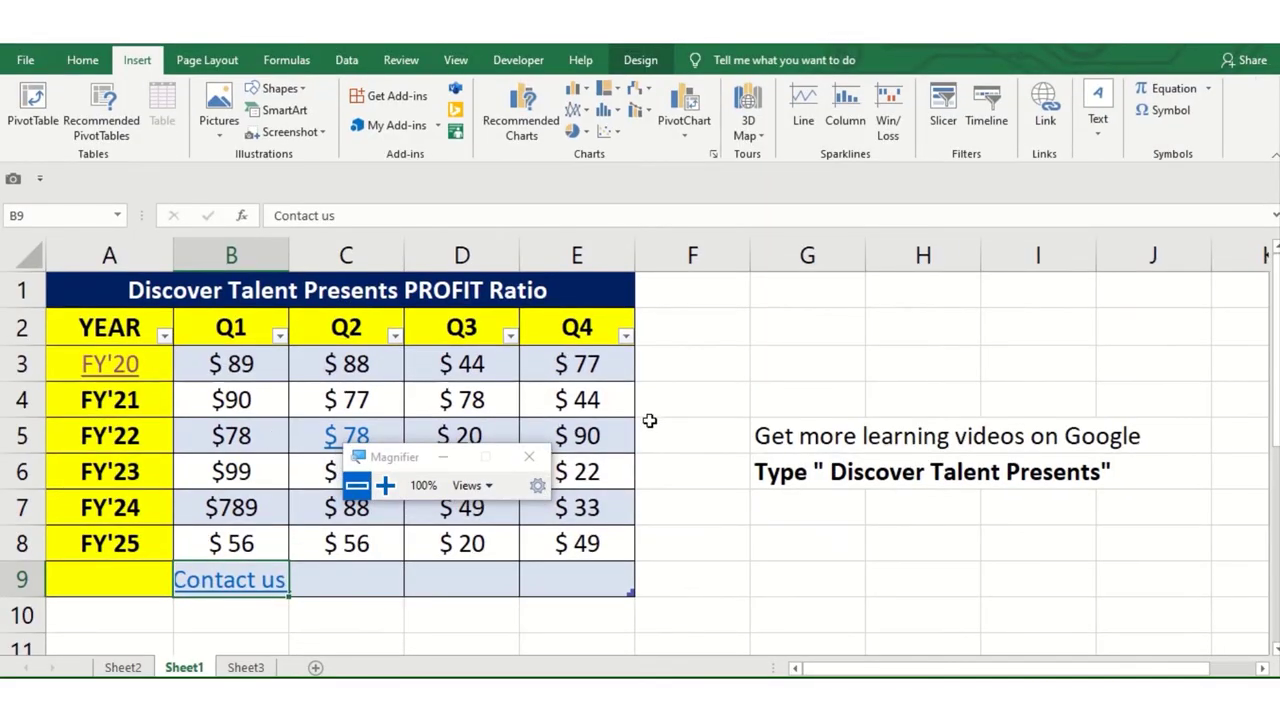
{"action": "left_click", "coordinate": [650, 421]}
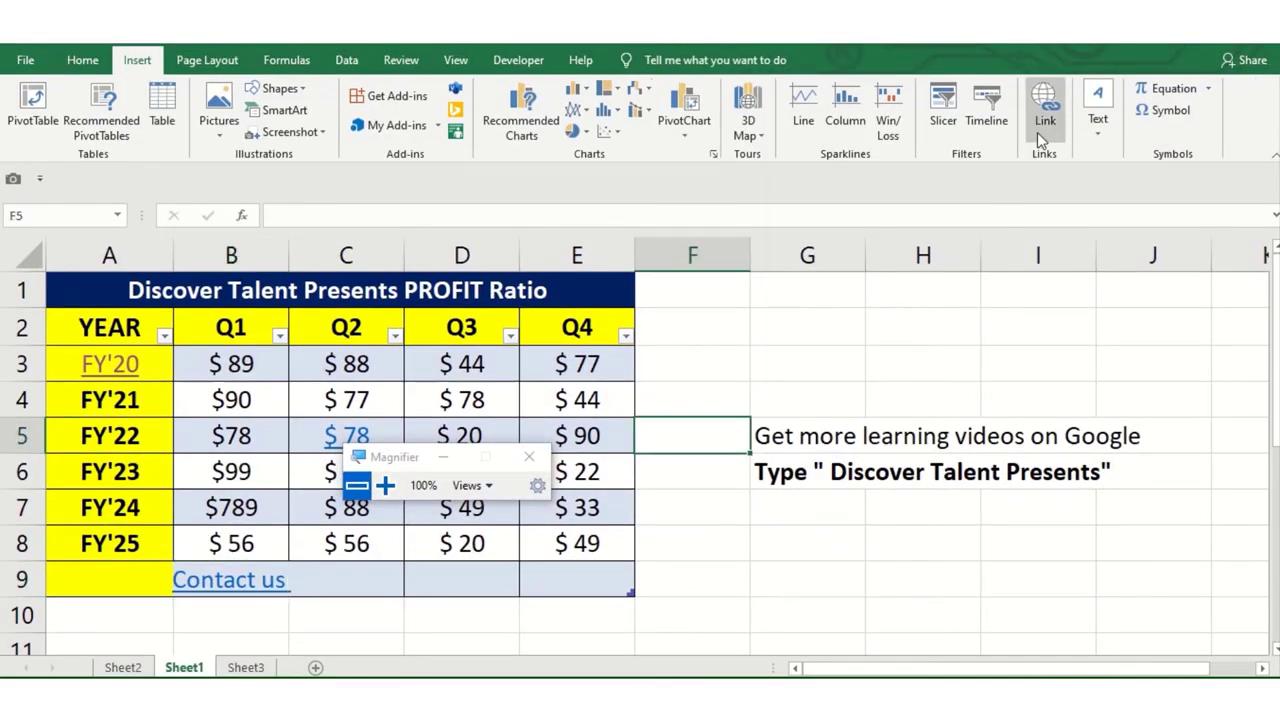
{"action": "left_click", "coordinate": [462, 398]}
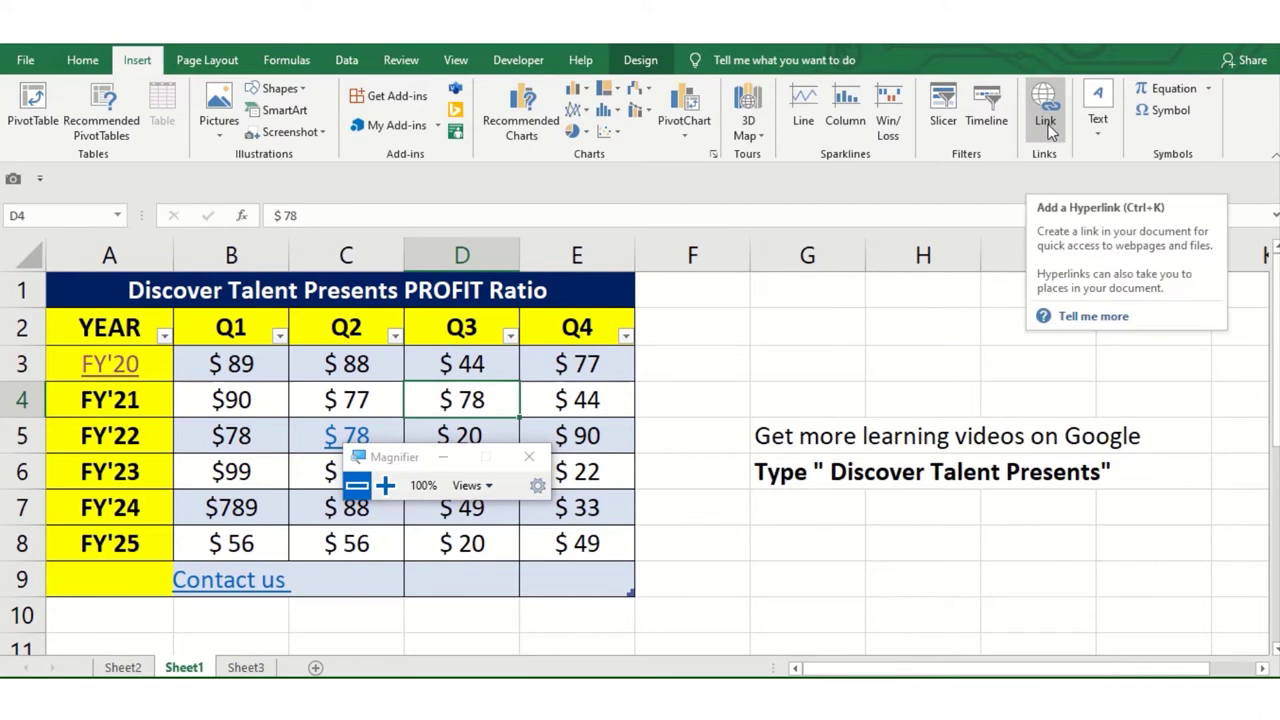
{"action": "left_click", "coordinate": [922, 363]}
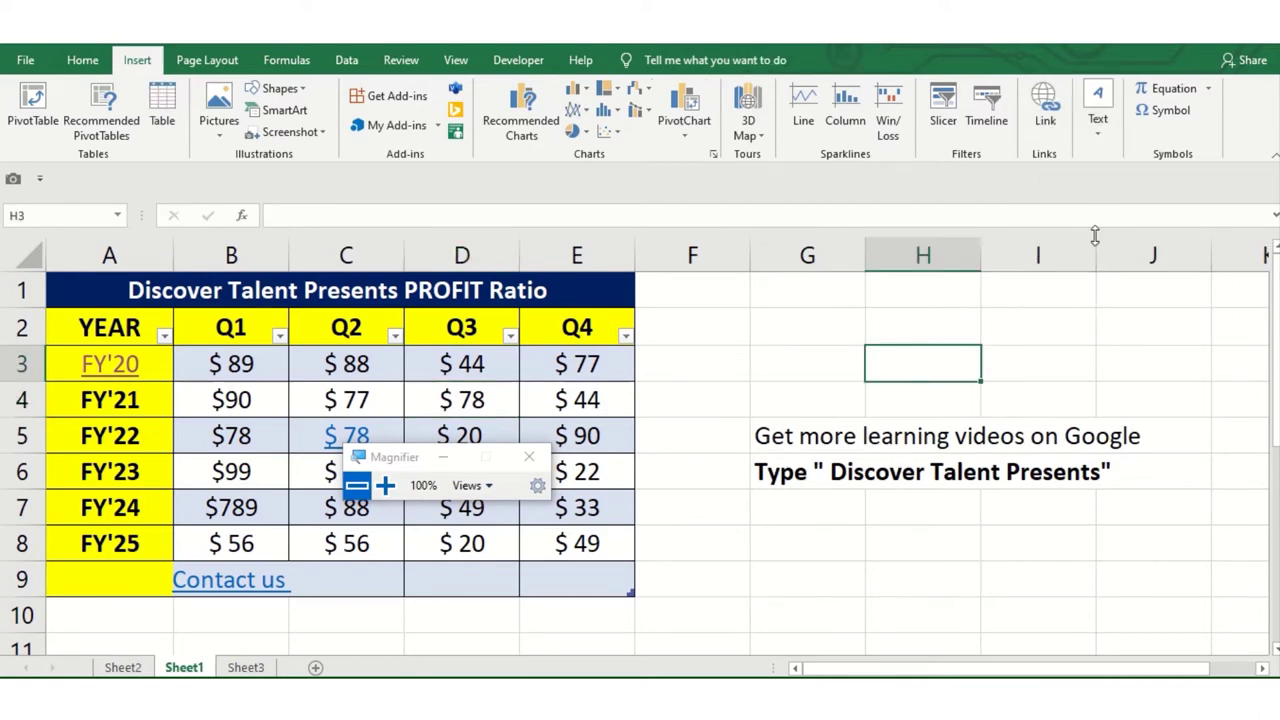
{"action": "left_click", "coordinate": [1097, 118]}
{"action": "left_click", "coordinate": [1070, 195]}
{"action": "left_click_drag", "start_coordinate": [689, 324], "coordinate": [996, 404]}
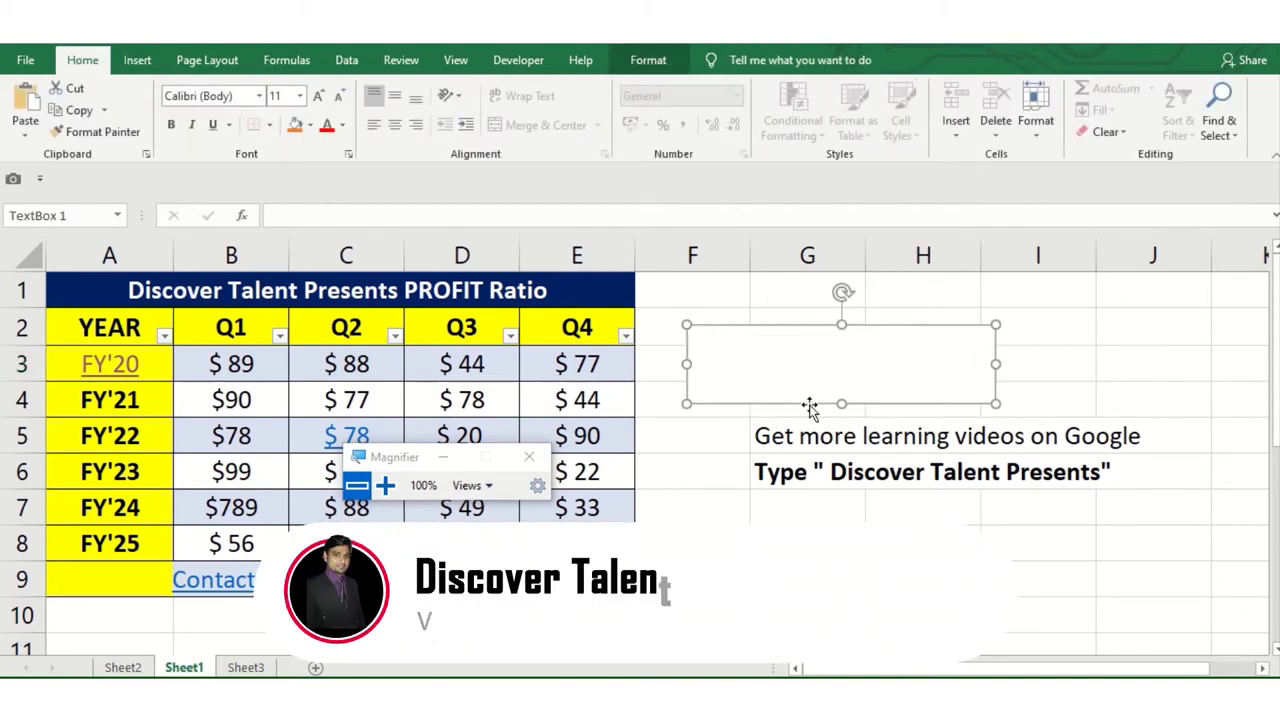
{"action": "type", "text": "Thi"}
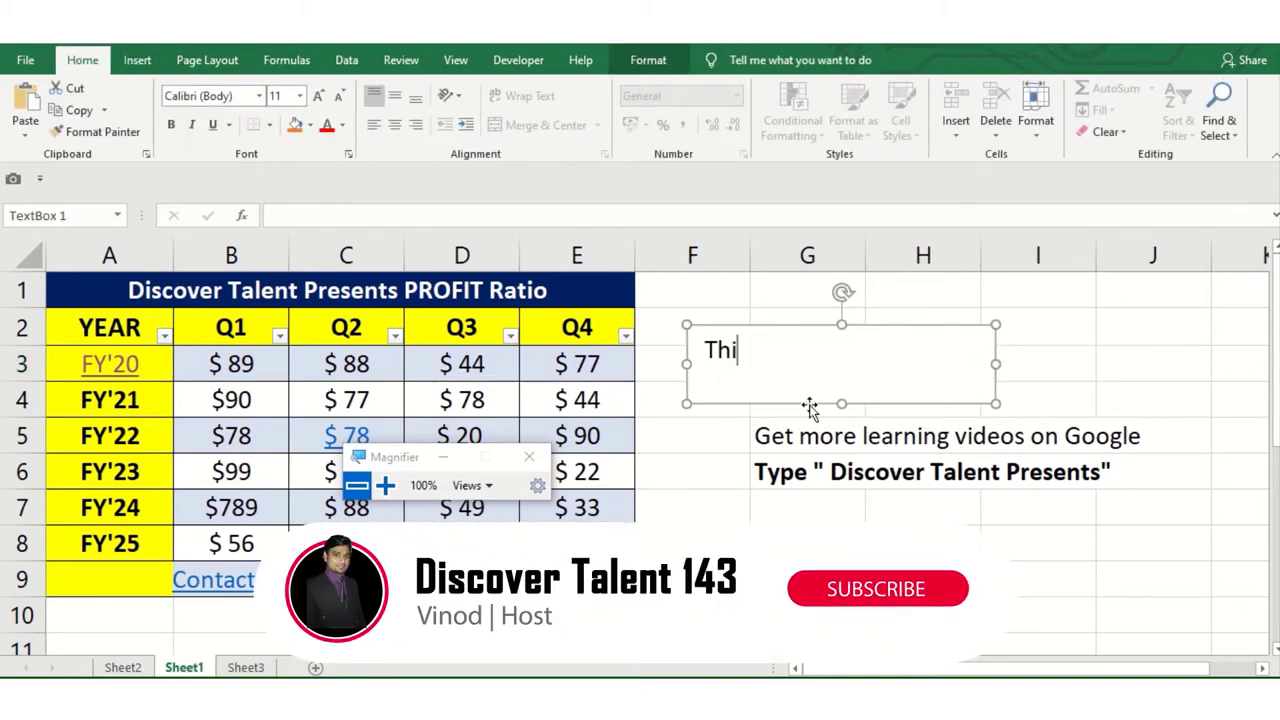
{"action": "type", "text": "s is my test"}
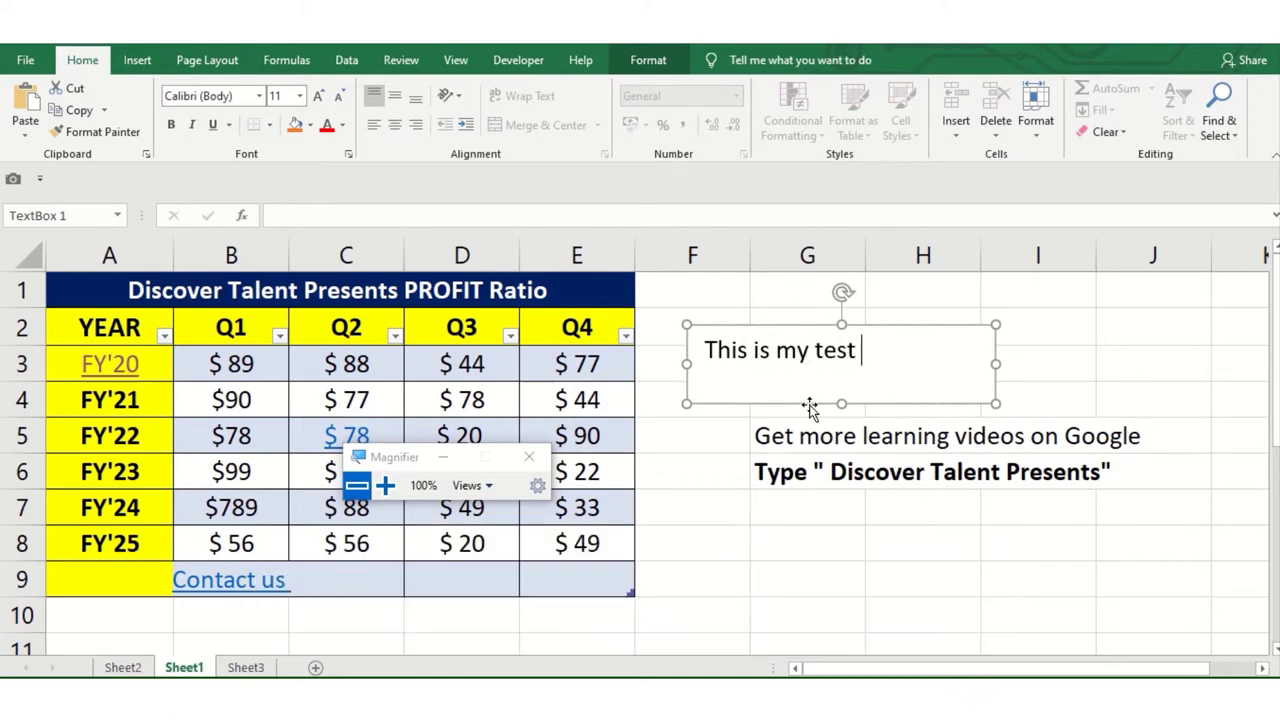
{"action": "type", "text": " series"}
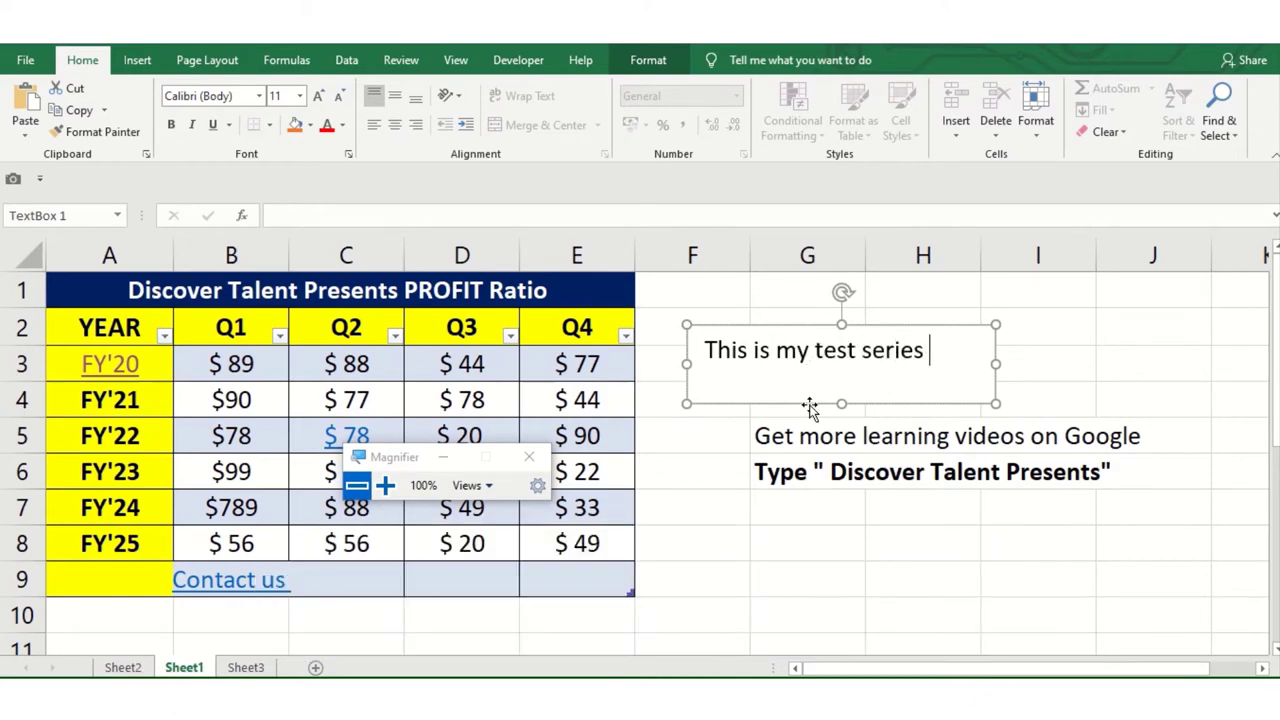
Move the text box down to rows 7–9 and shift the Google note from G5 to G3
{"action": "left_click", "coordinate": [1020, 363]}
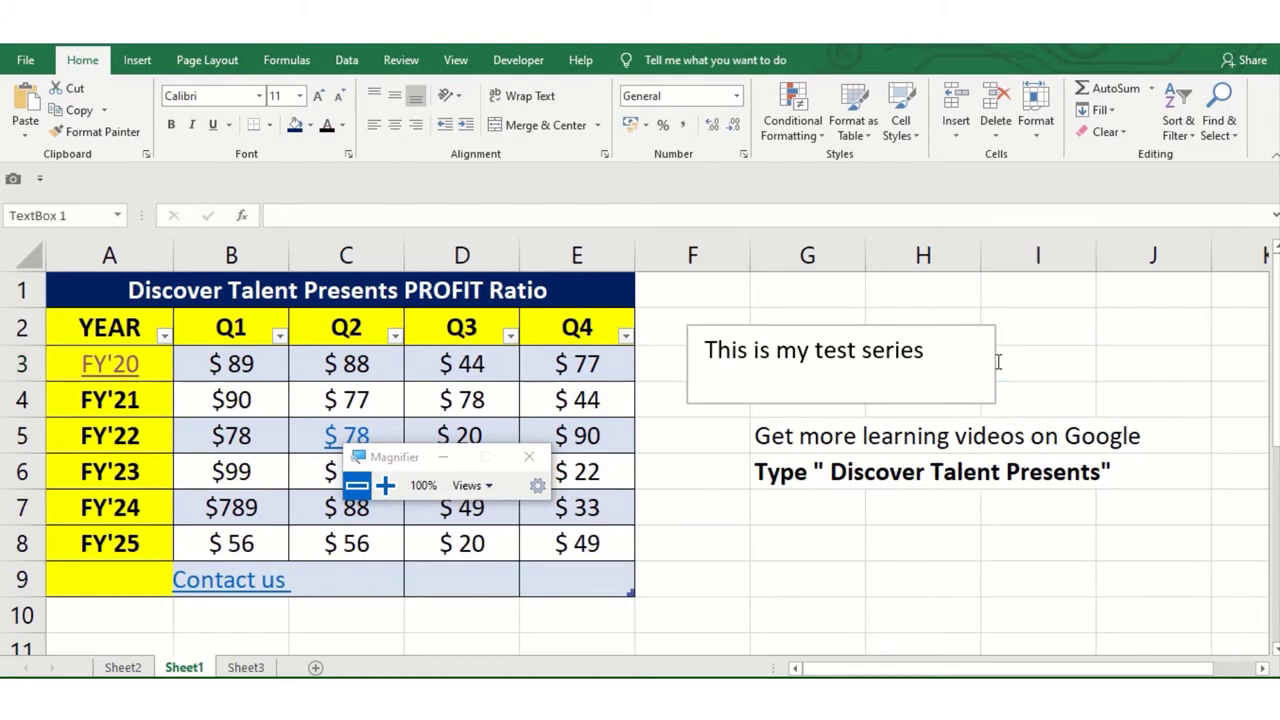
{"action": "left_click_drag", "start_coordinate": [997, 362], "coordinate": [785, 542]}
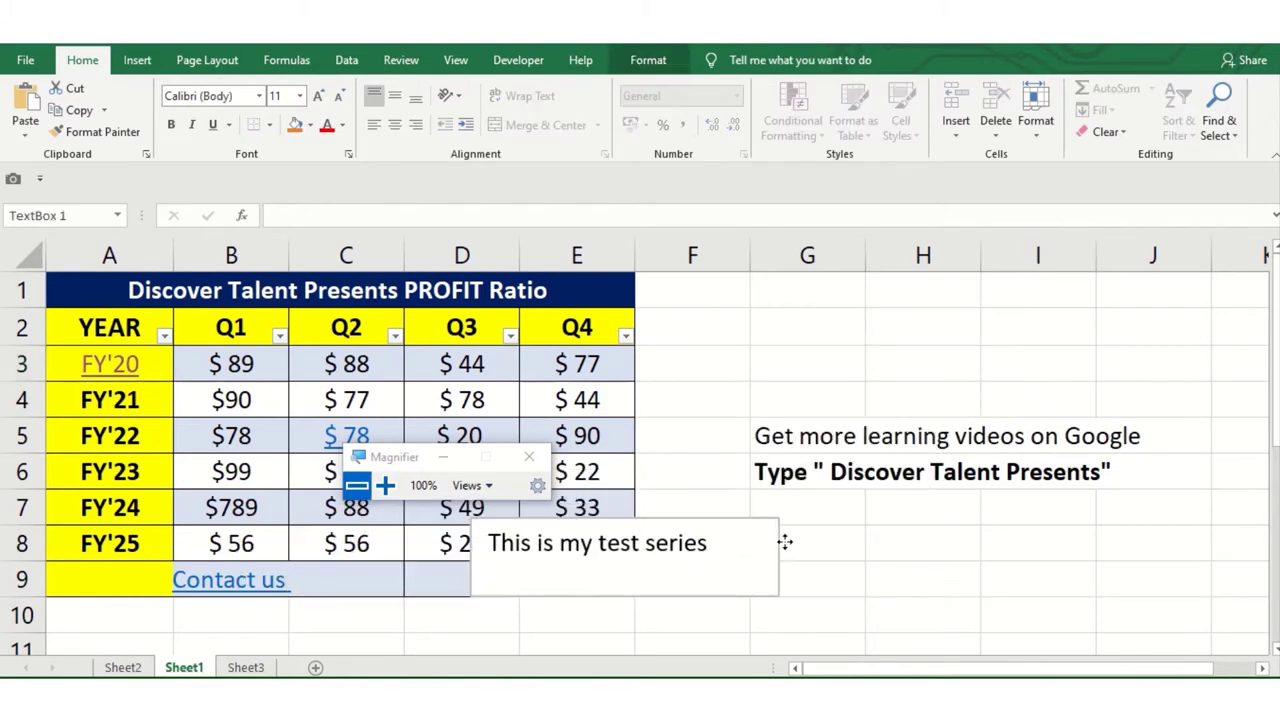
{"action": "left_click", "coordinate": [812, 440]}
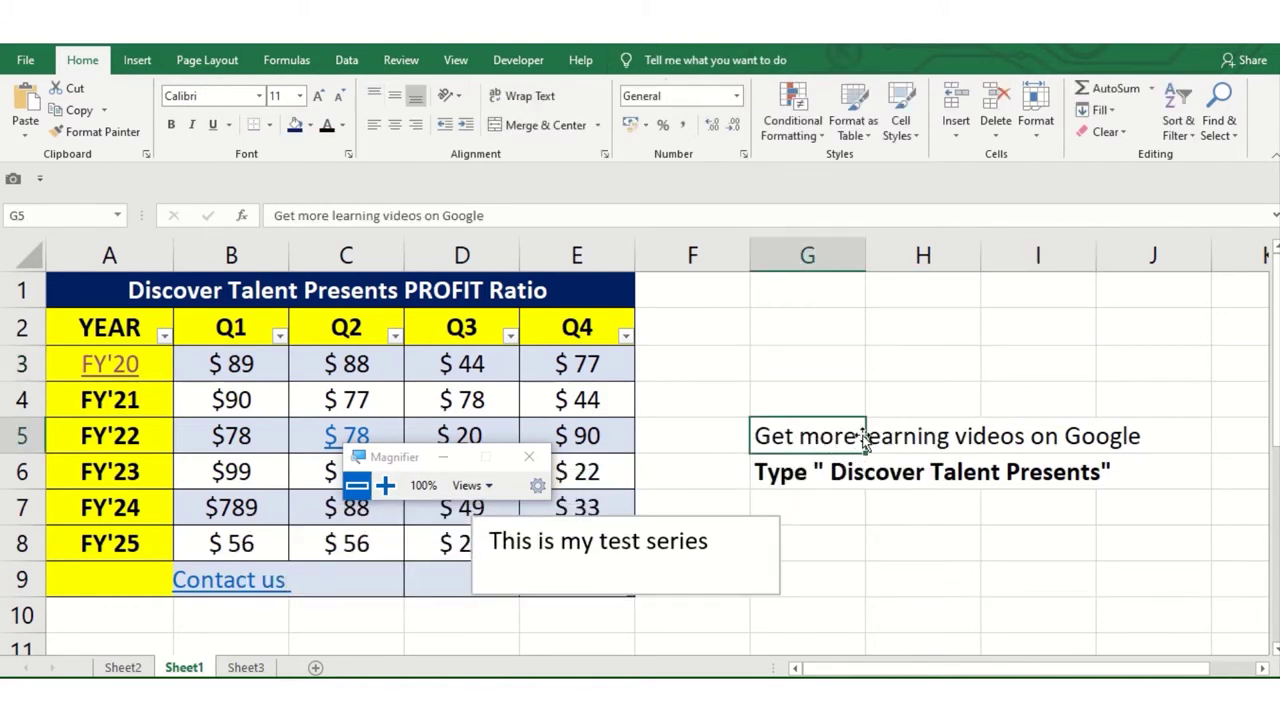
{"action": "left_click_drag", "start_coordinate": [868, 440], "coordinate": [812, 385]}
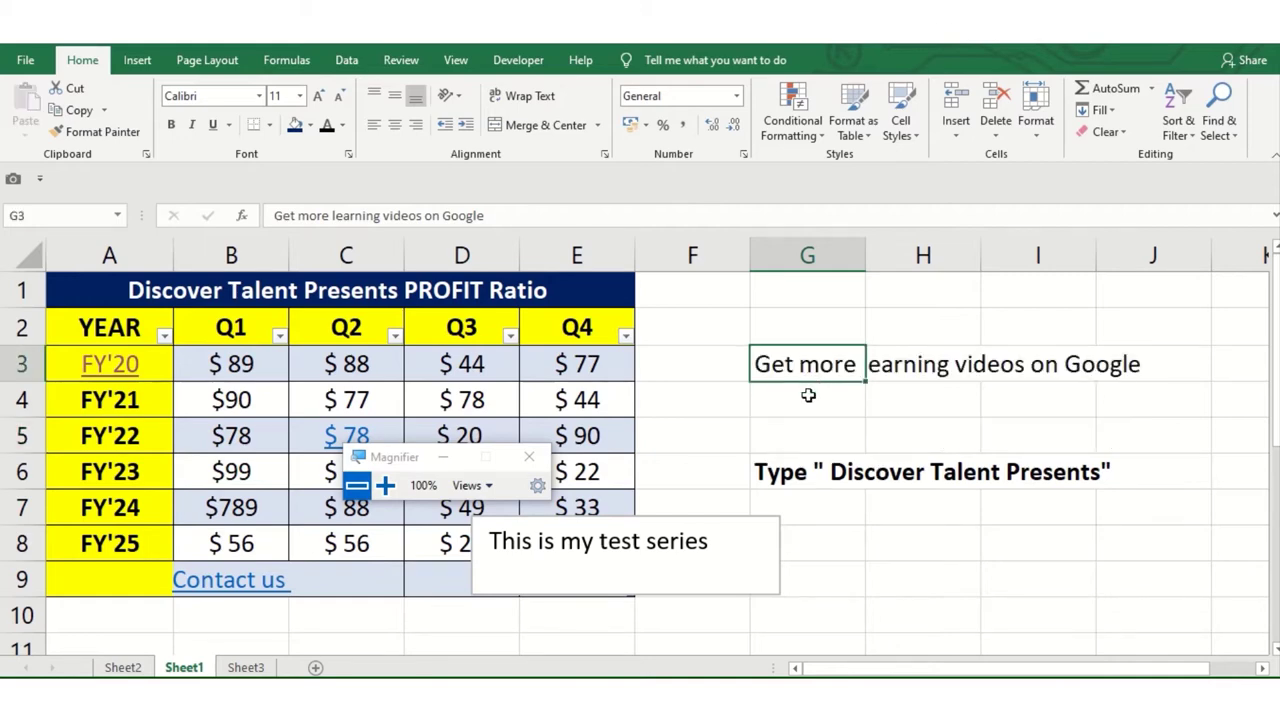
Reposition the test series text box below the Discover Talent Presents note
{"action": "left_click", "coordinate": [741, 552]}
{"action": "mouse_move", "coordinate": [745, 521]}
{"action": "left_mouse_down"}
{"action": "mouse_move", "coordinate": [343, 382]}
{"action": "mouse_move", "coordinate": [1077, 551]}
{"action": "left_mouse_up"}
{"action": "left_click", "coordinate": [808, 399]}
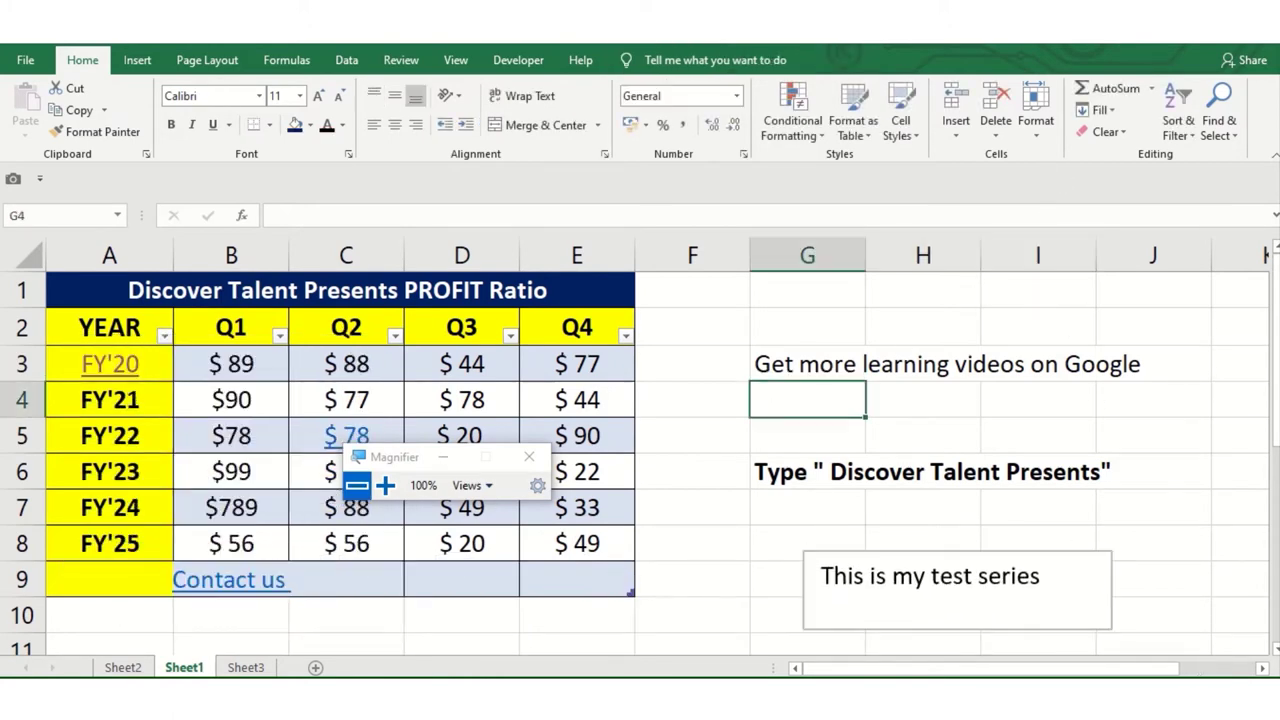
{"action": "left_click", "coordinate": [145, 63]}
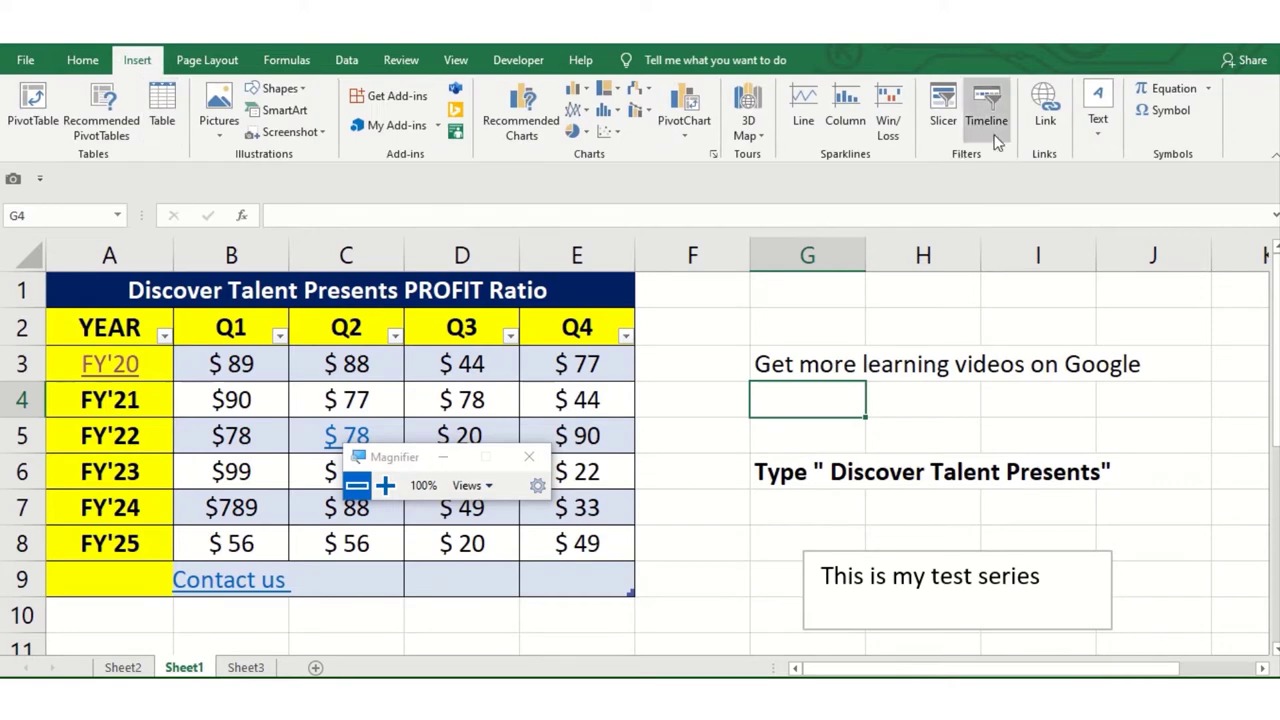
Add a page header via Text > Header & Footer, switching to Page Layout view
{"action": "left_click", "coordinate": [1097, 115]}
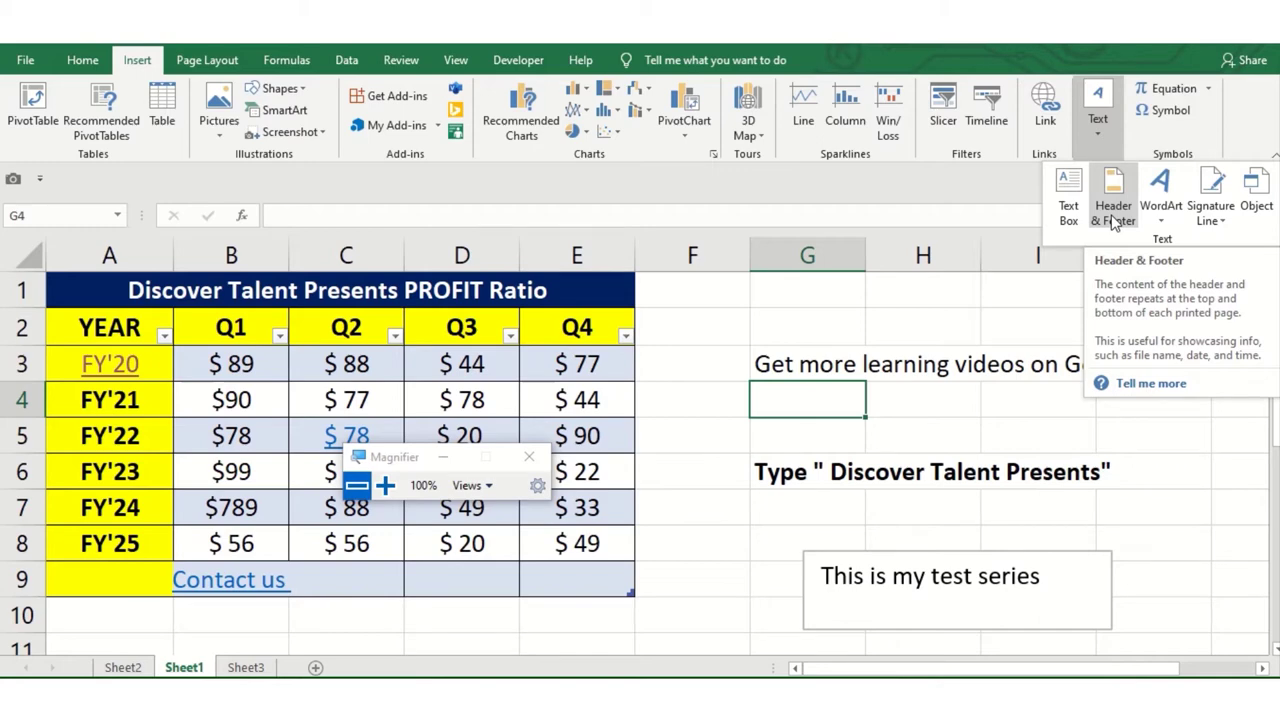
{"action": "left_click", "coordinate": [1113, 220]}
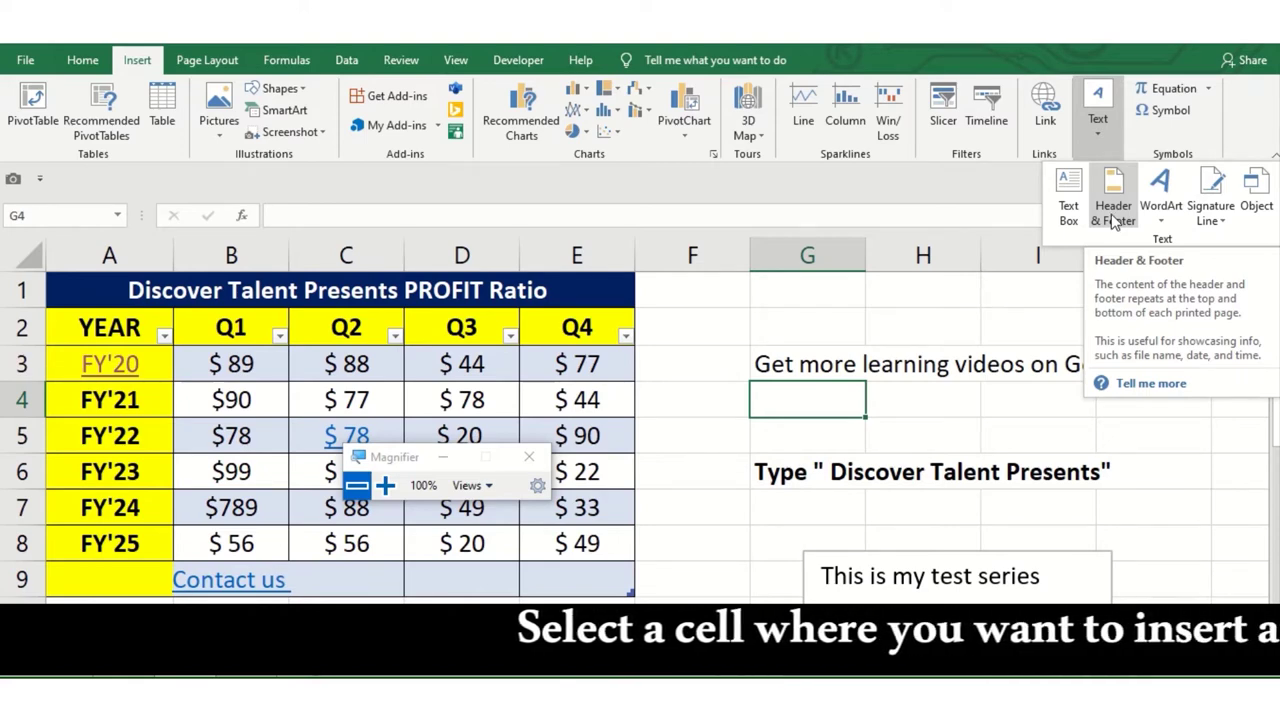
{"action": "left_click", "coordinate": [1113, 220]}
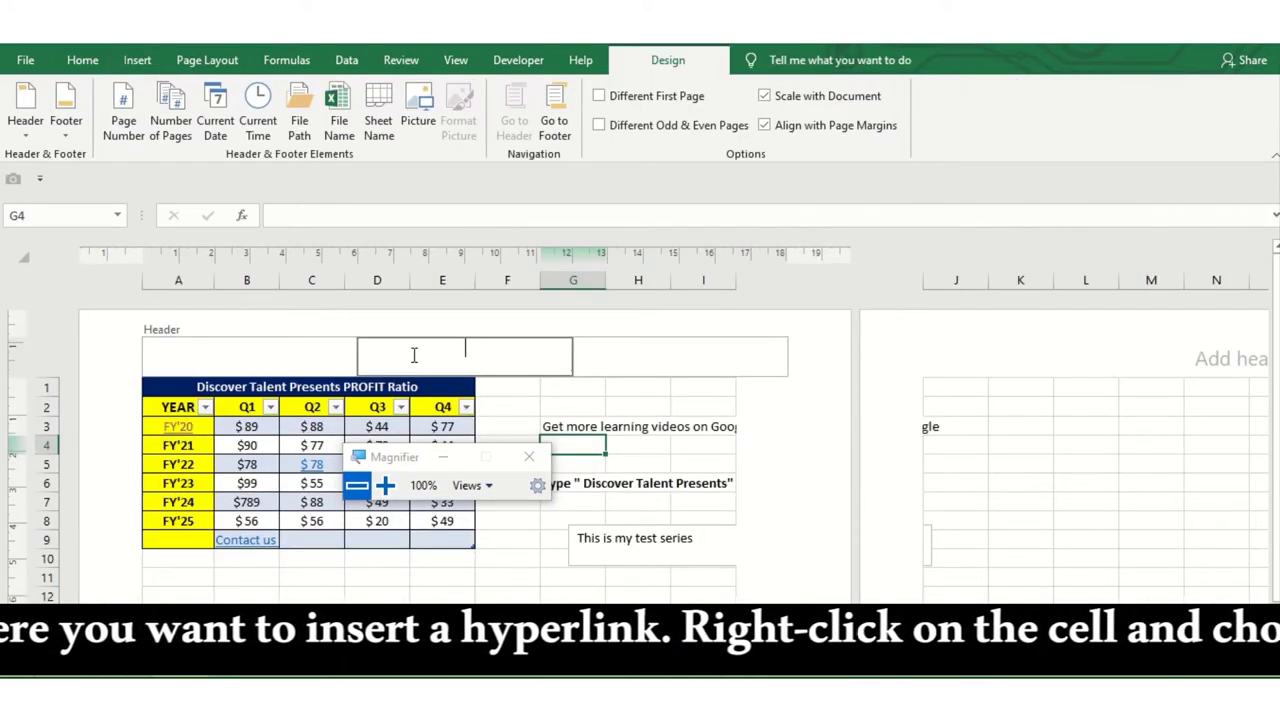
Fill the header: current date left, 'This is my heading' centre, current time right
{"action": "type", "text": "This is"}
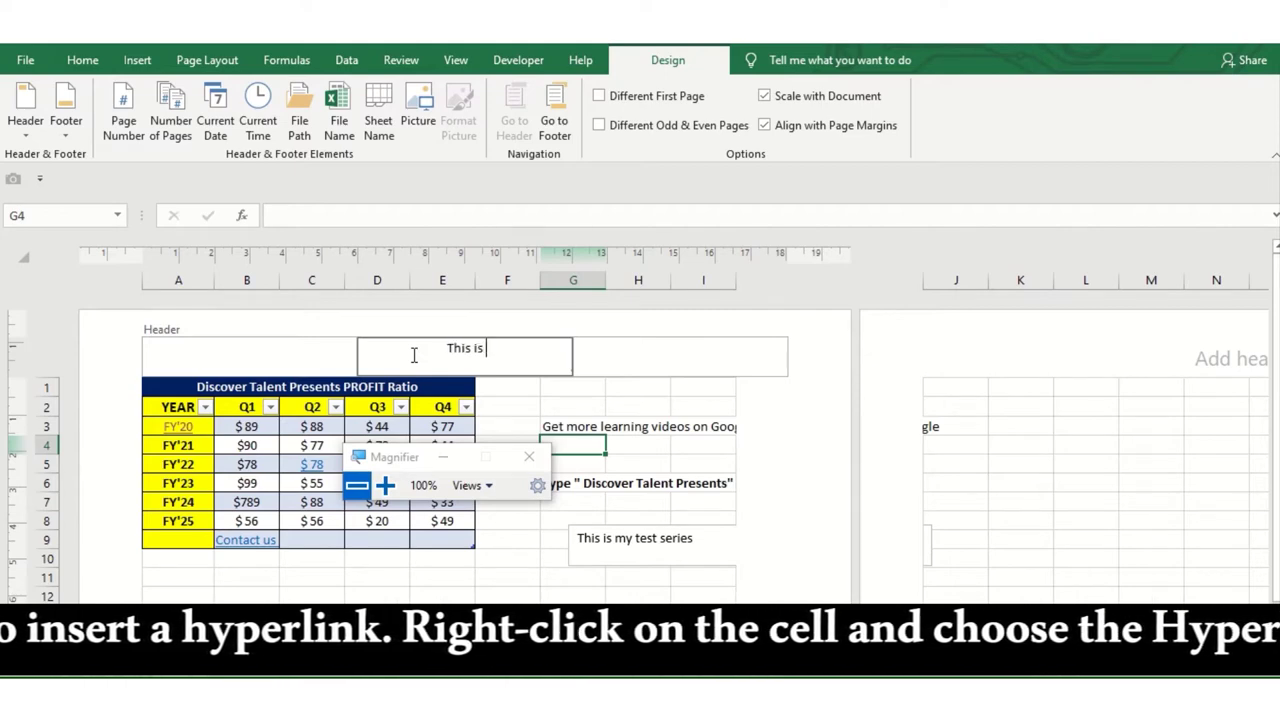
{"action": "type", "text": " my heading"}
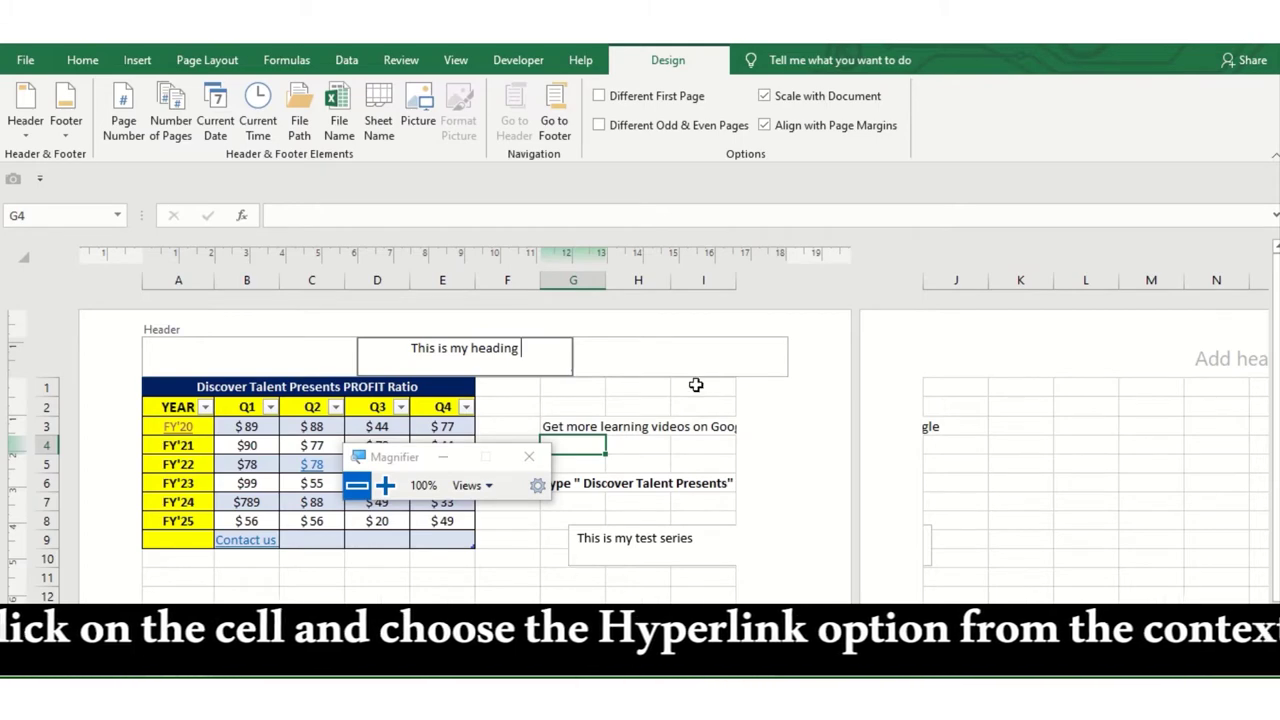
{"action": "left_click", "coordinate": [719, 359]}
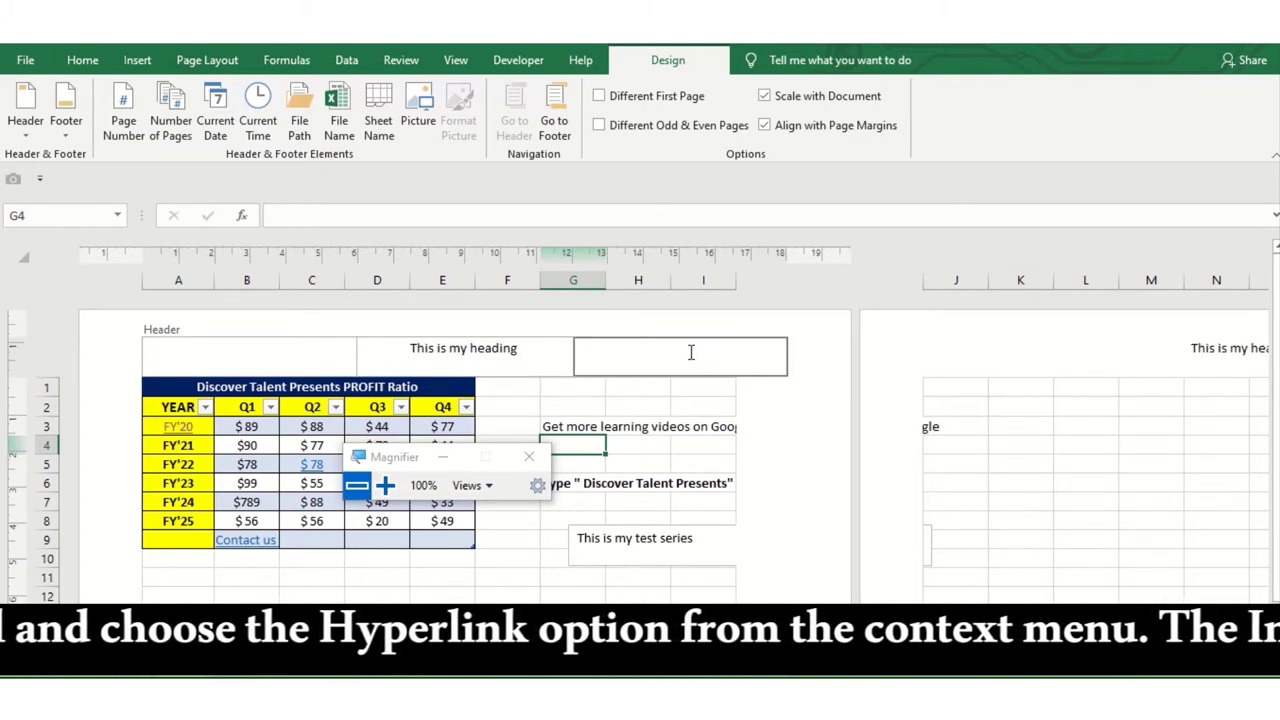
{"action": "left_click", "coordinate": [258, 110]}
{"action": "left_click", "coordinate": [284, 355]}
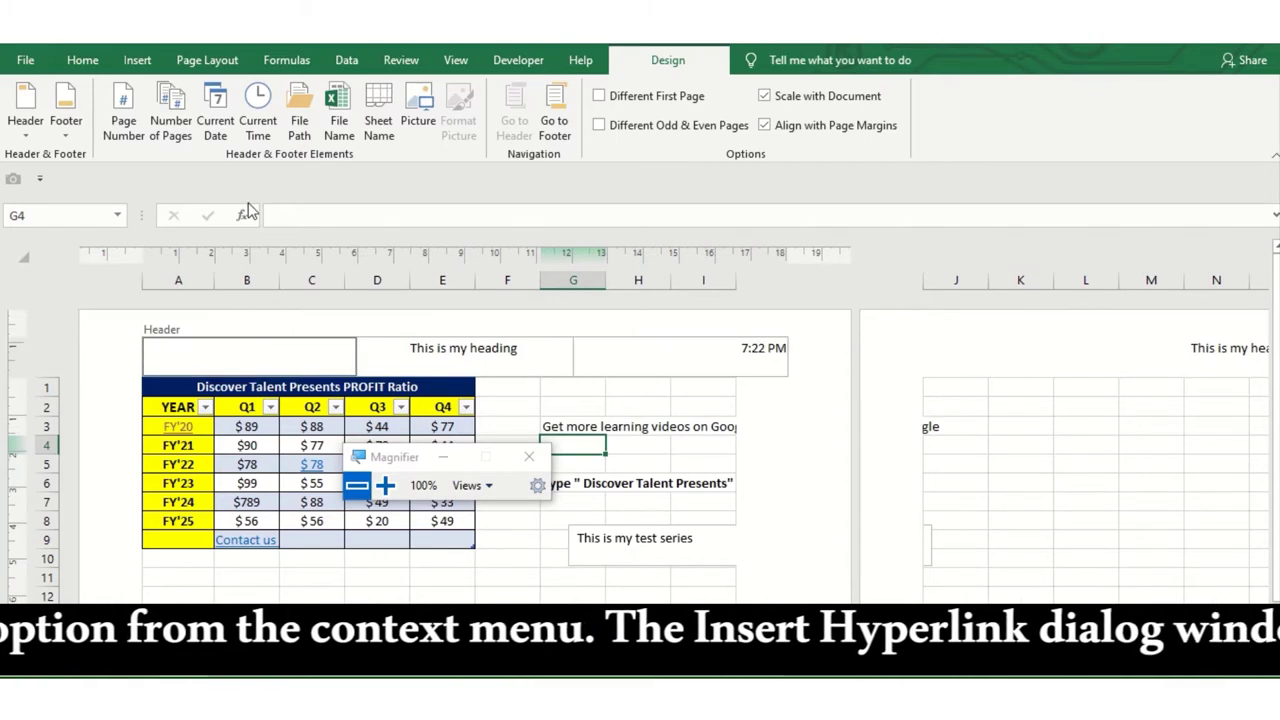
{"action": "left_click", "coordinate": [223, 131]}
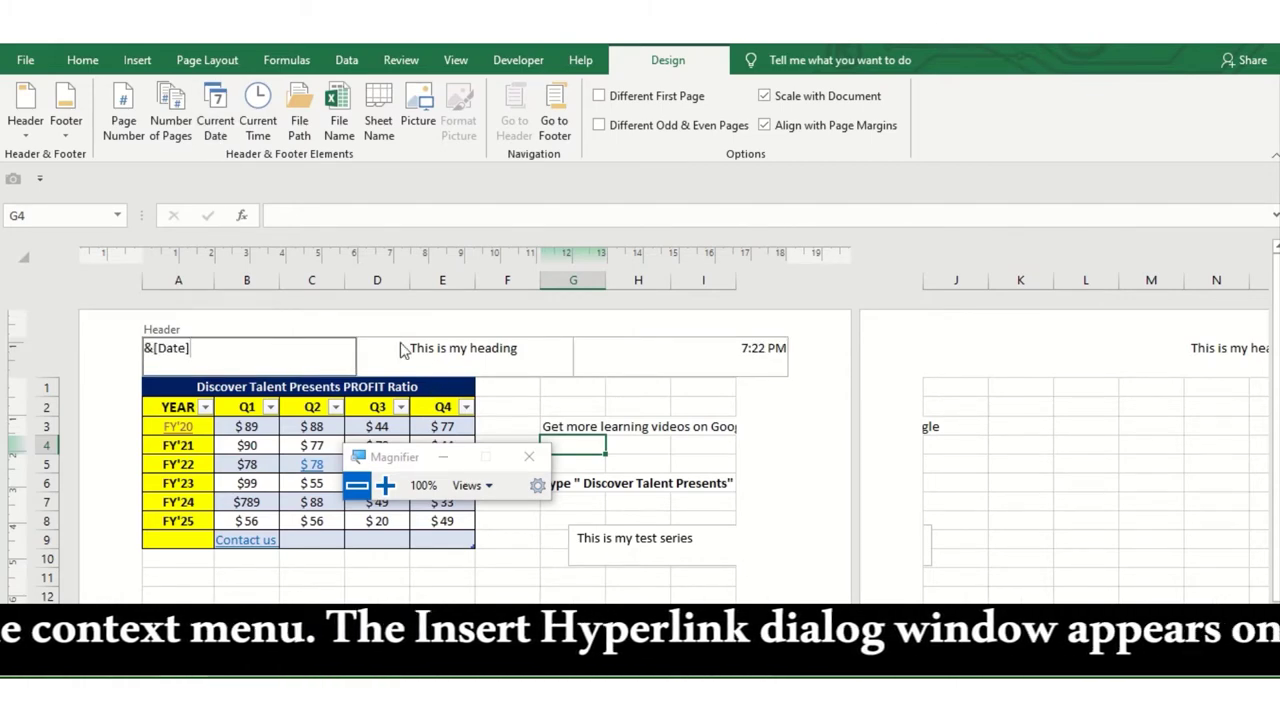
{"action": "left_click", "coordinate": [572, 445]}
{"action": "left_click", "coordinate": [206, 354]}
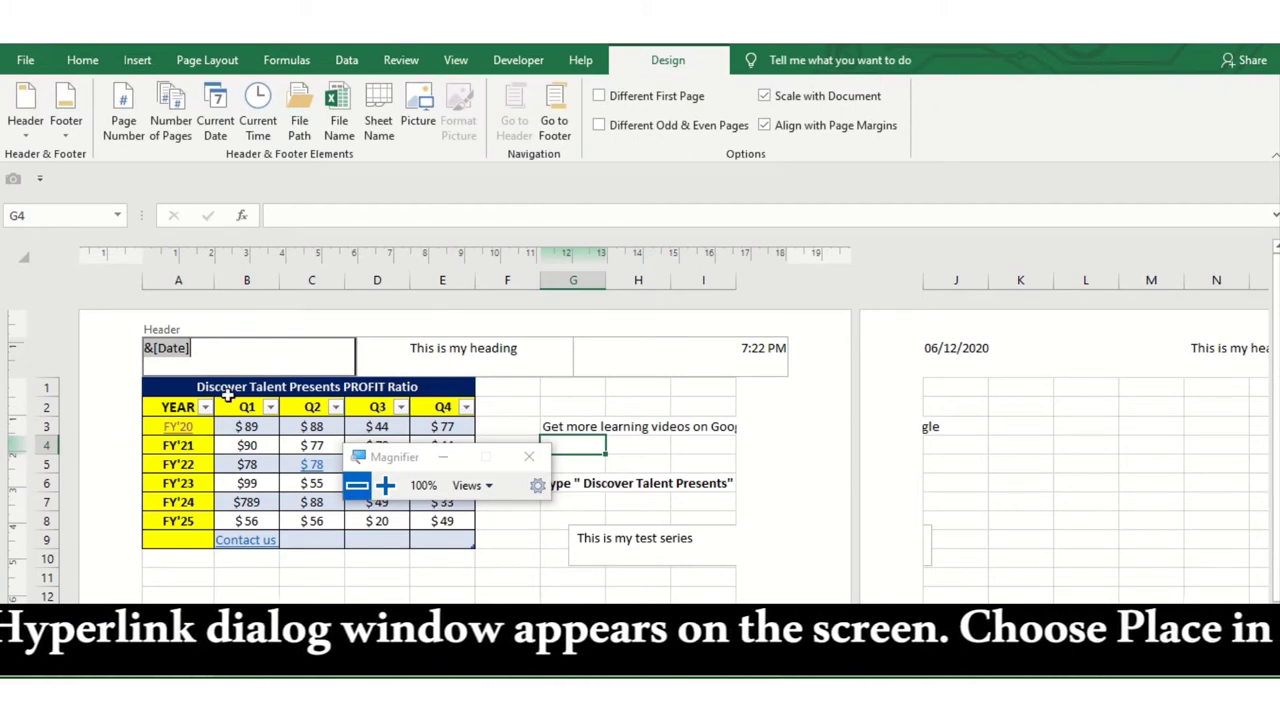
{"action": "left_click", "coordinate": [28, 432]}
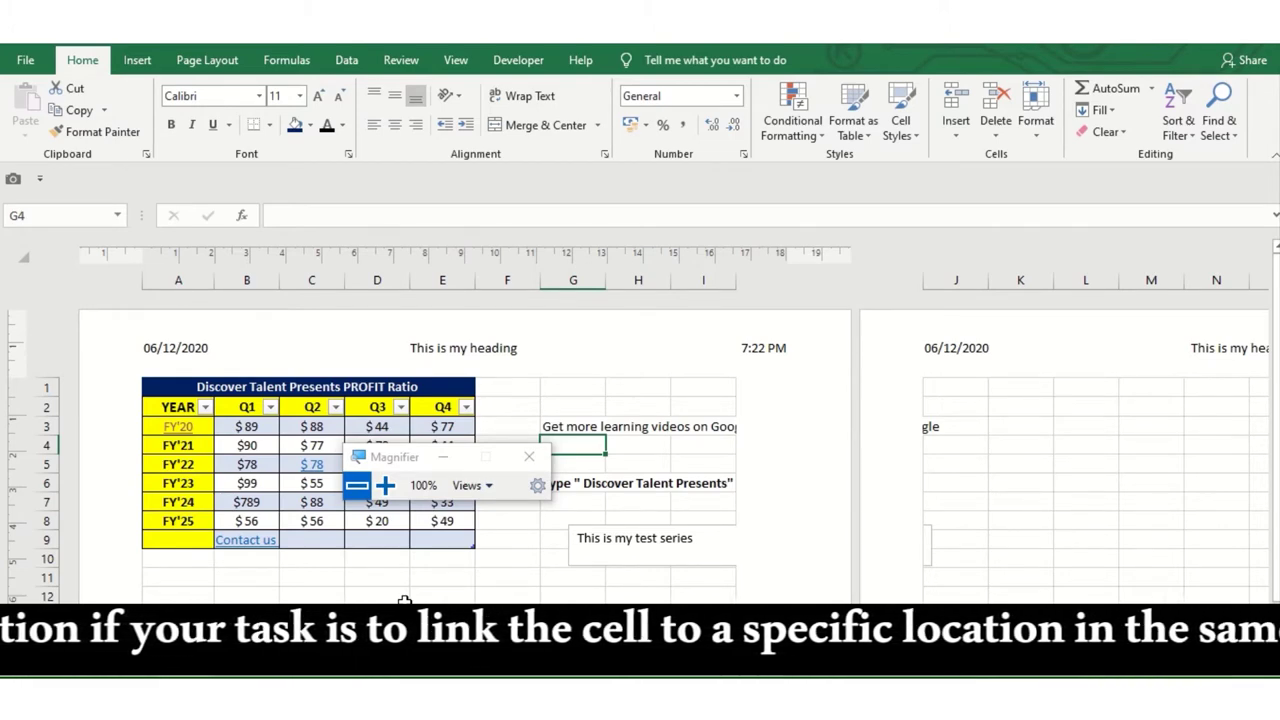
Switch Sheet1 back to Normal view
{"action": "left_click", "coordinate": [455, 62]}
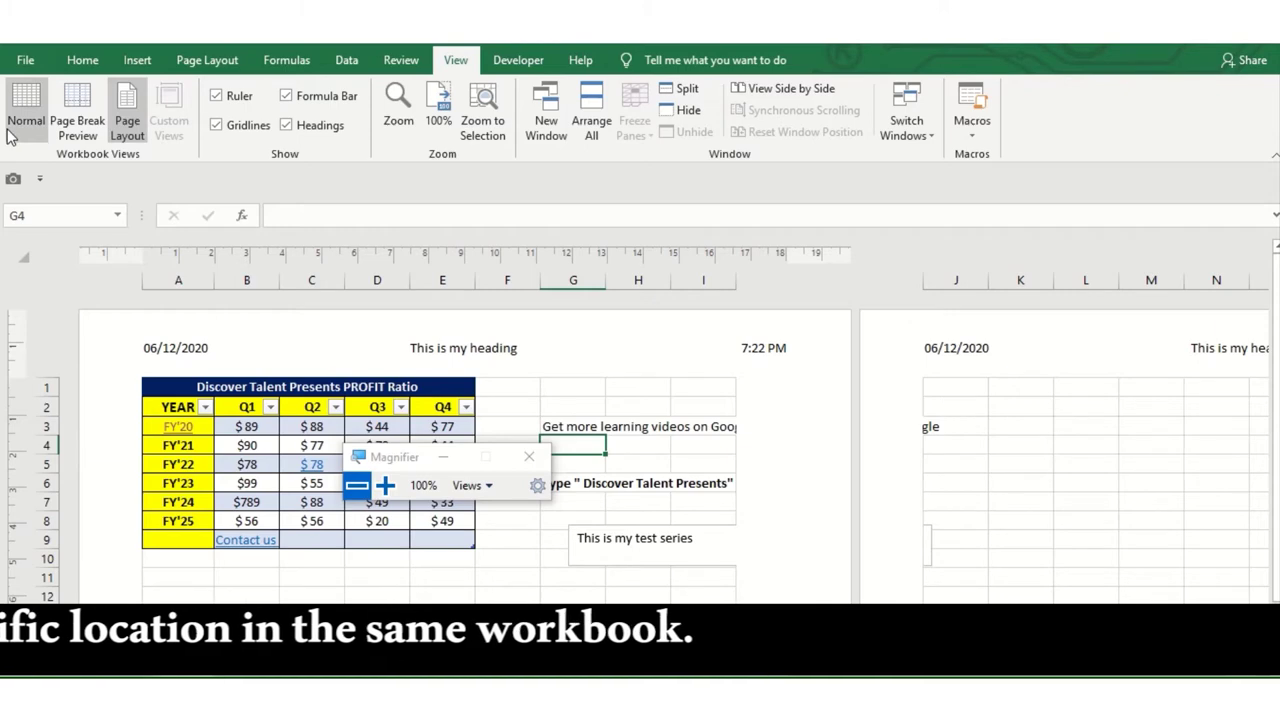
{"action": "left_click", "coordinate": [10, 135]}
{"action": "left_click", "coordinate": [805, 330]}
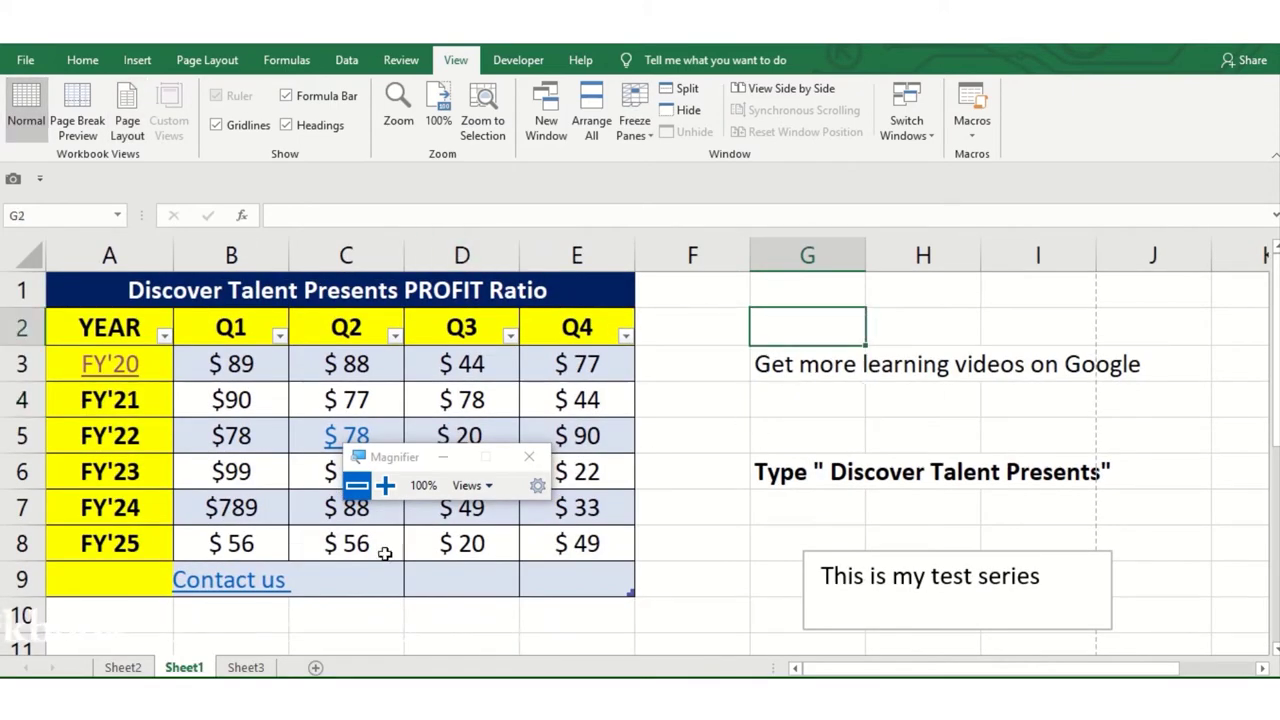
Open the print preview to check the date, heading and time header
{"action": "left_click", "coordinate": [137, 60]}
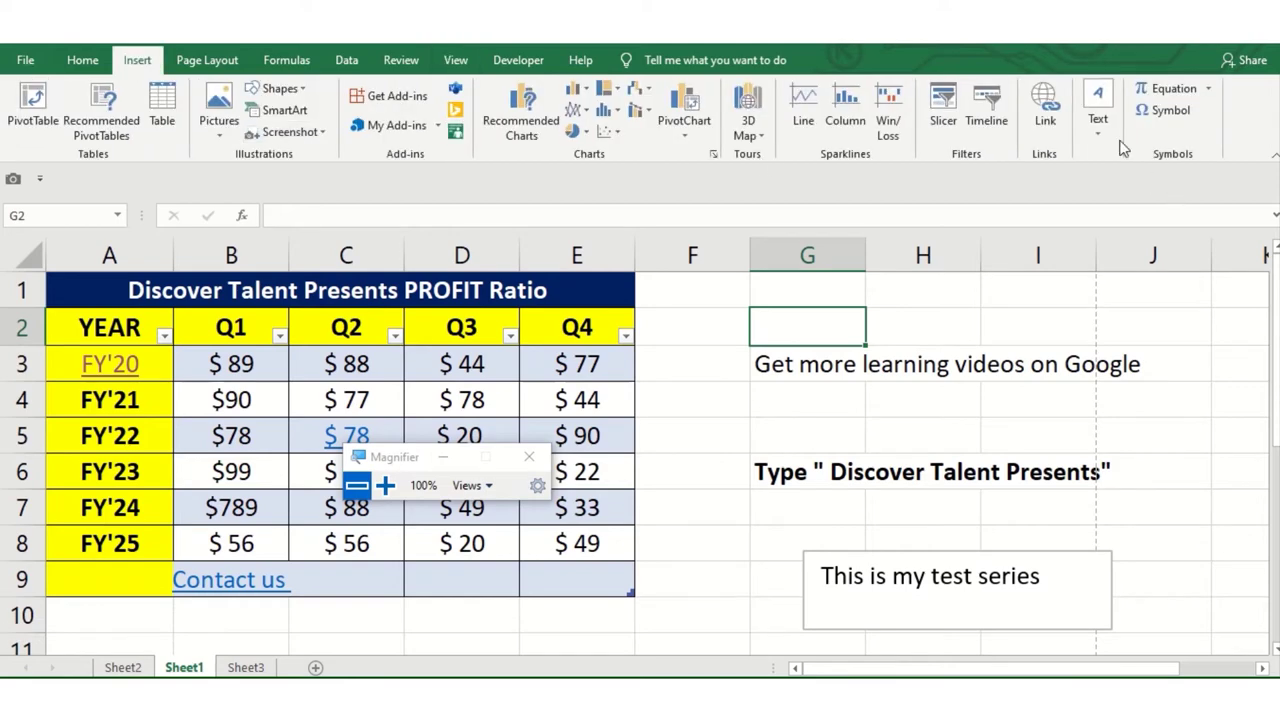
{"action": "left_click", "coordinate": [1096, 118]}
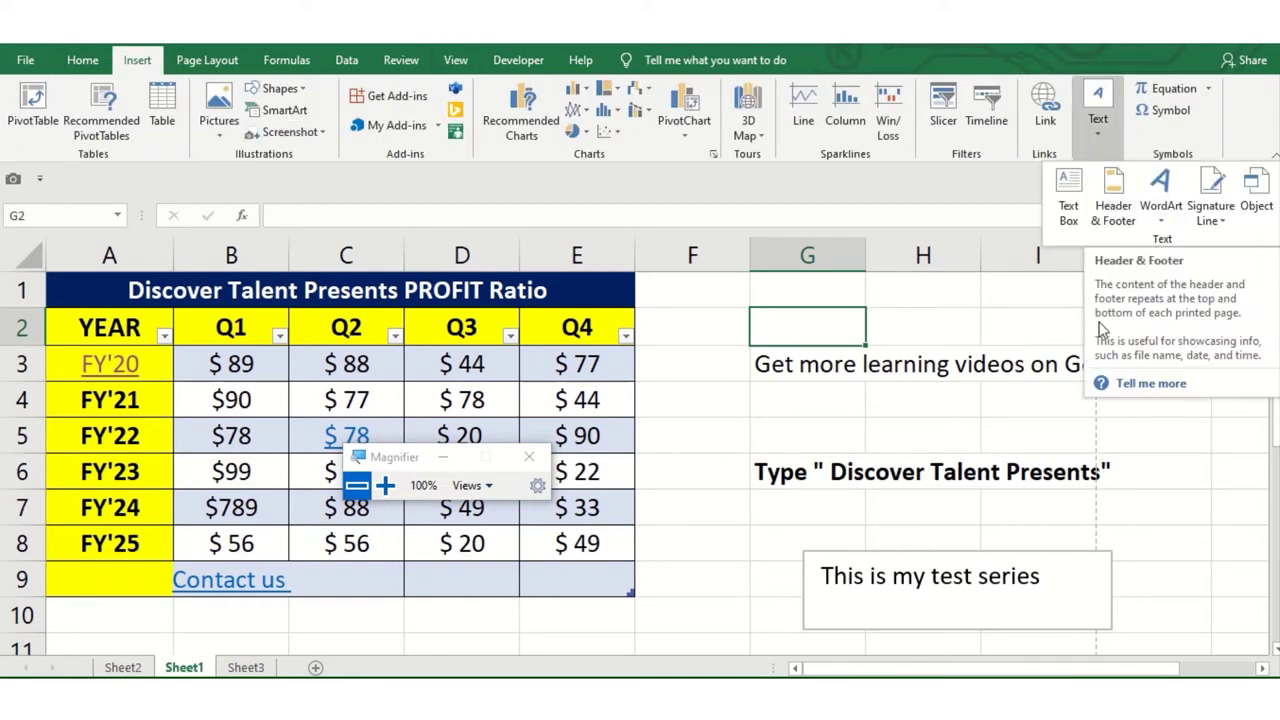
{"action": "left_click", "coordinate": [990, 312]}
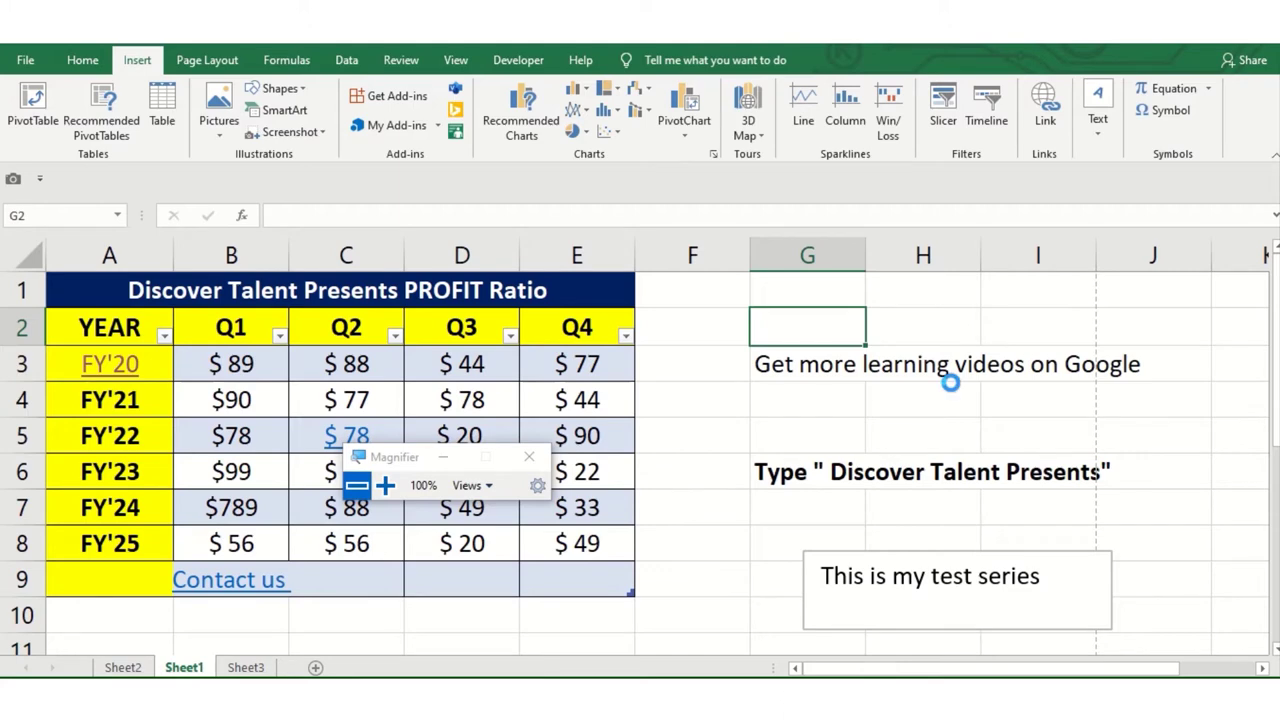
{"action": "key", "text": "ctrl+p"}
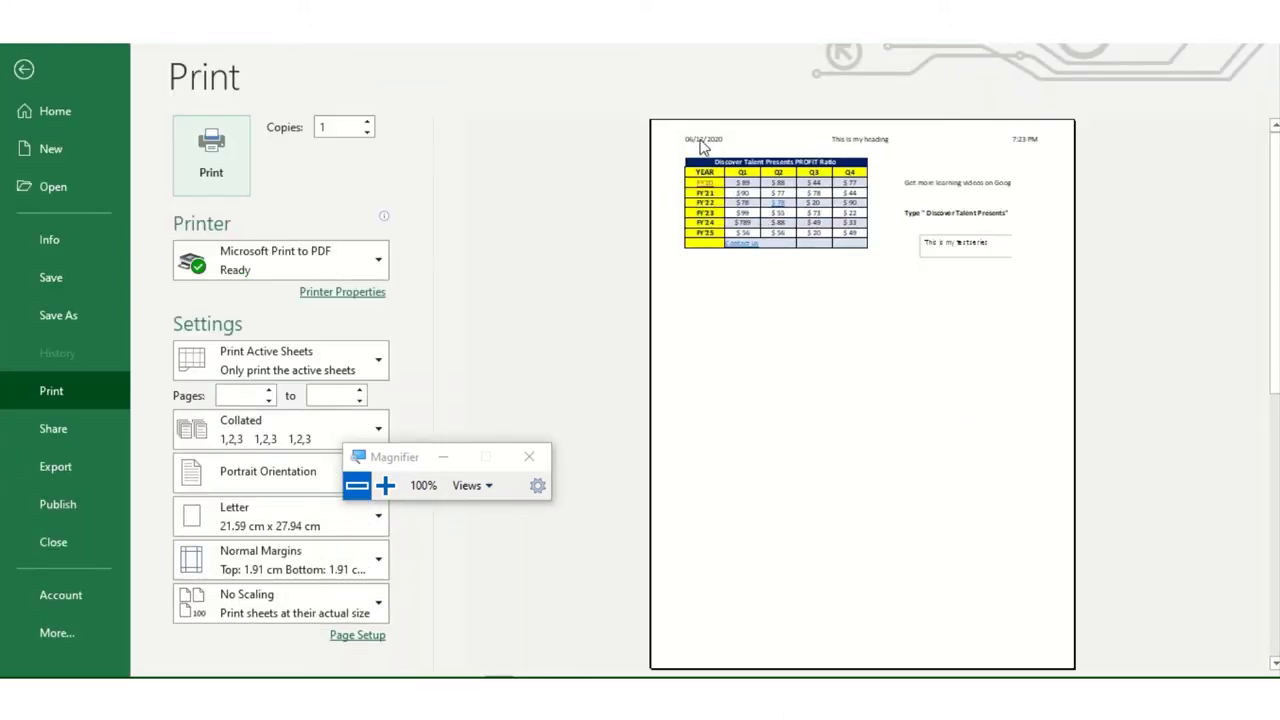
Zoom the print preview to 200%, then exit back to the worksheet
{"action": "left_click", "coordinate": [385, 485]}
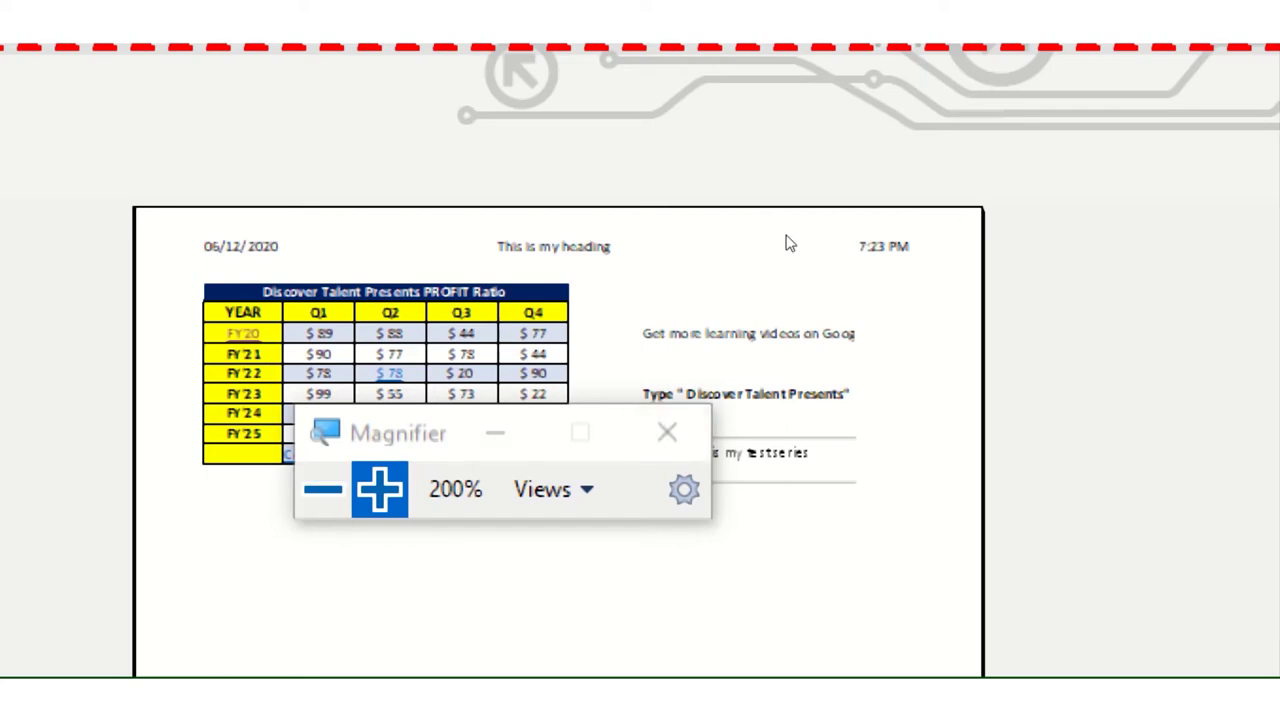
{"action": "left_click", "coordinate": [737, 270]}
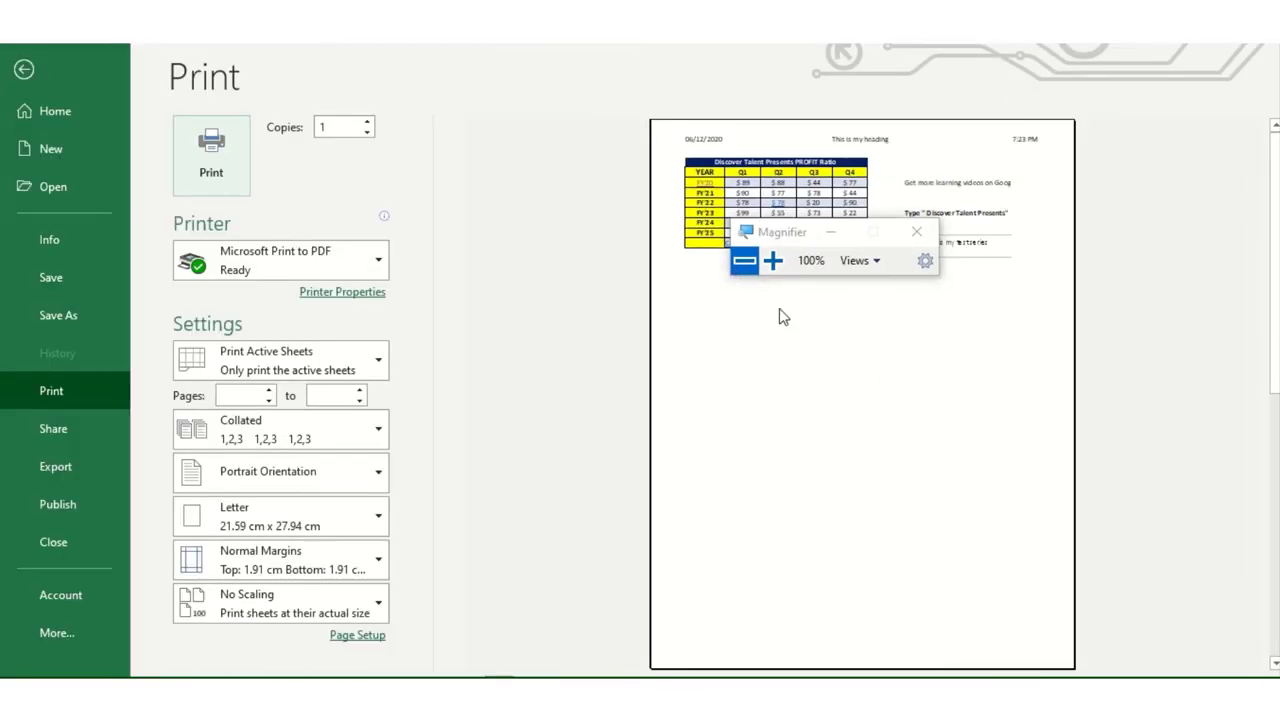
{"action": "key", "text": "Escape"}
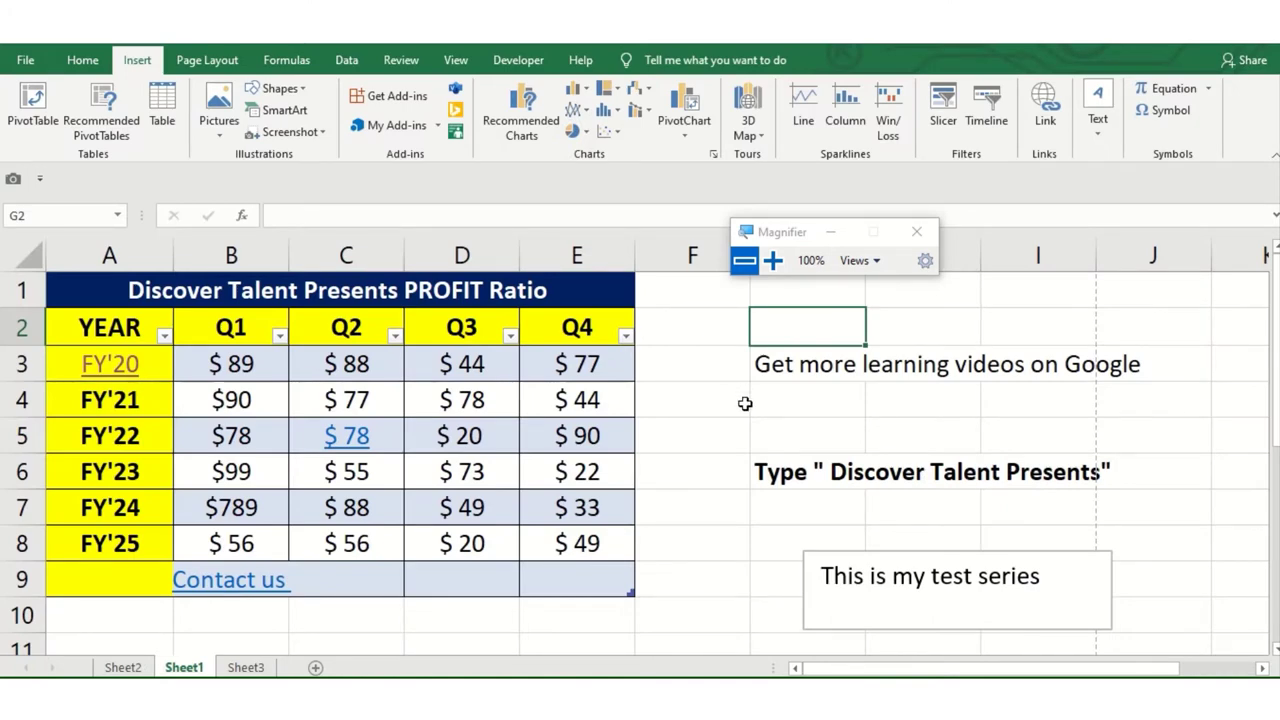
Add a yellow-style WordArt reading 'Discover Tlaent Present' across the Sheet1 data table
{"action": "left_click_drag", "start_coordinate": [795, 233], "coordinate": [797, 415]}
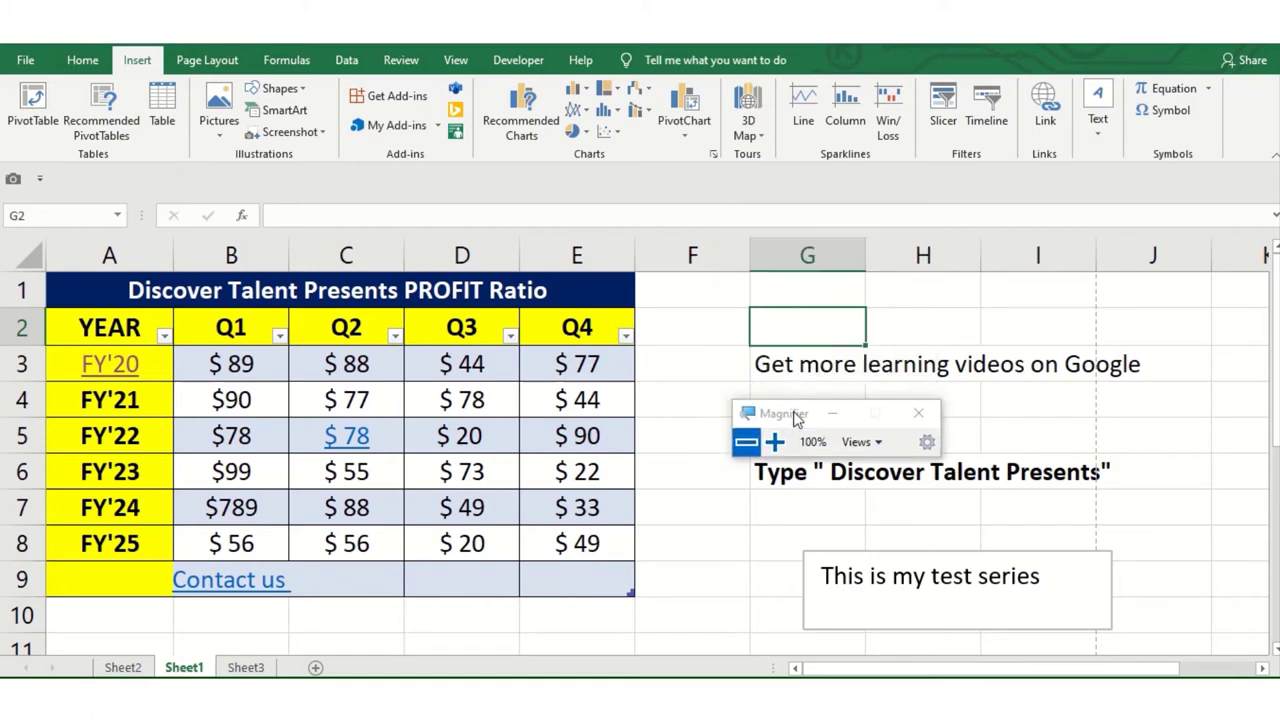
{"action": "left_click", "coordinate": [1110, 124]}
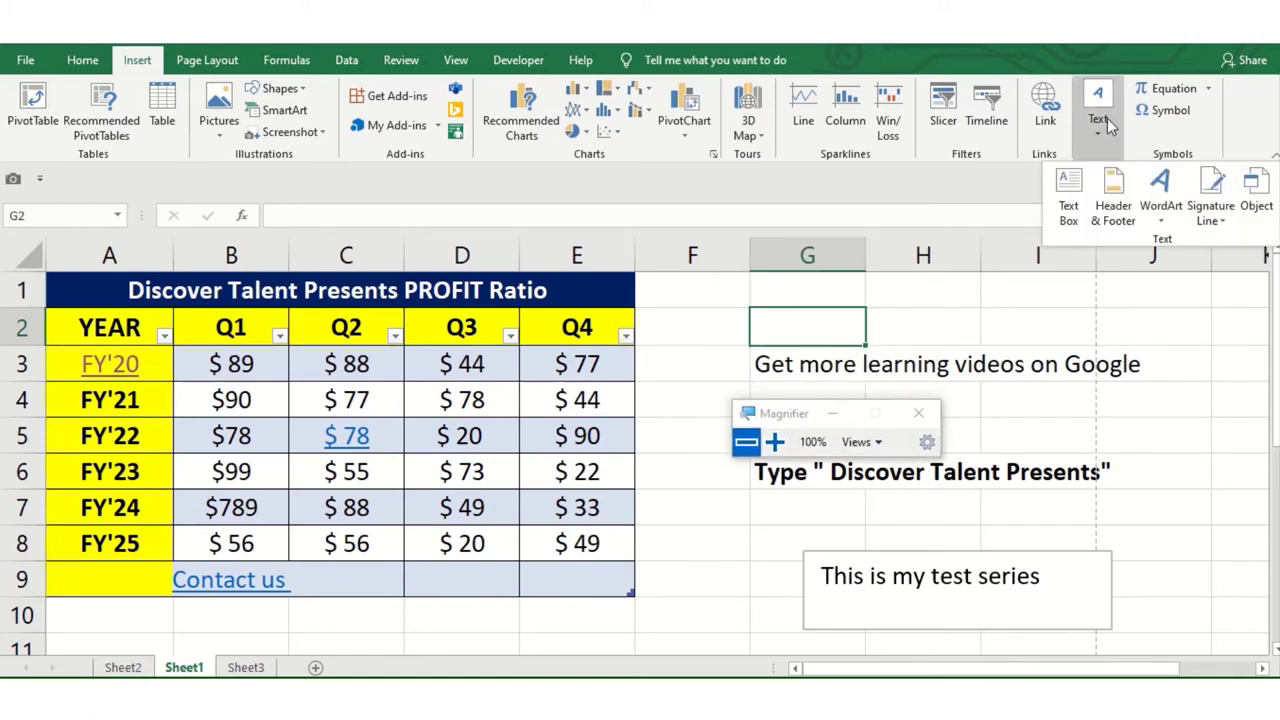
{"action": "left_click", "coordinate": [1159, 210]}
{"action": "left_click", "coordinate": [1132, 325]}
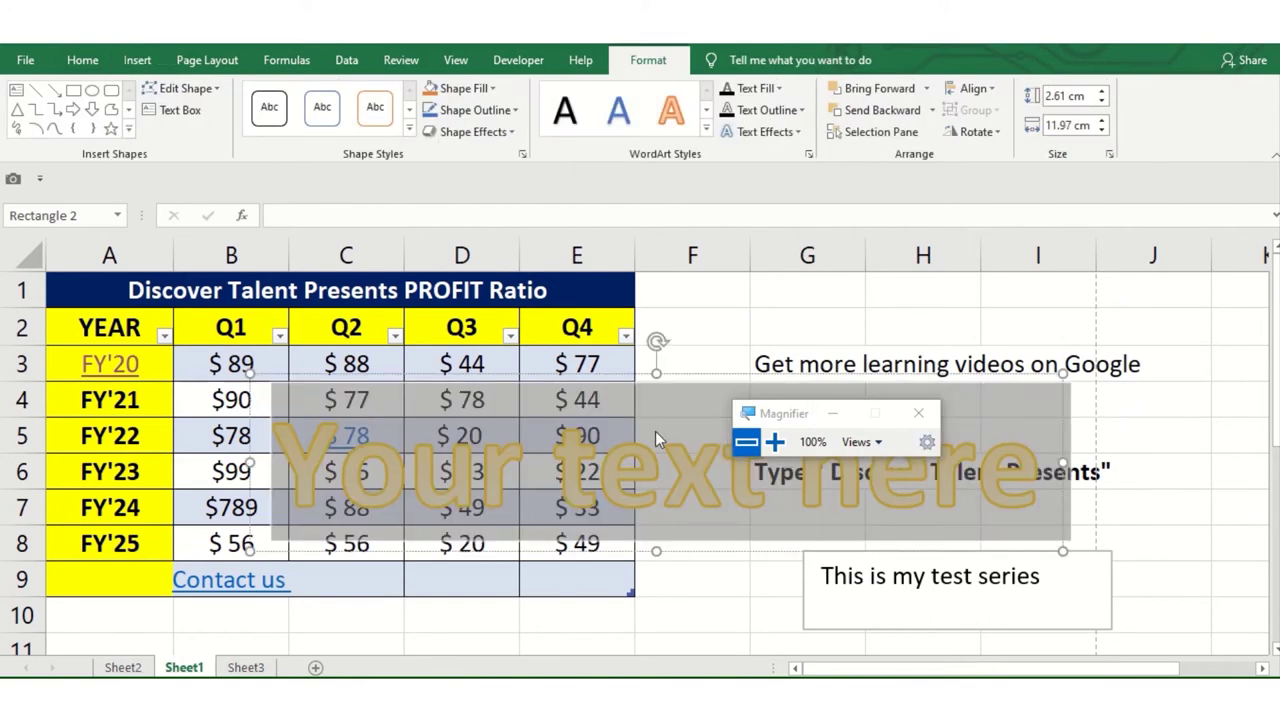
{"action": "type", "text": "This"}
{"action": "key", "text": "BackSpace"}
{"action": "key", "text": "BackSpace"}
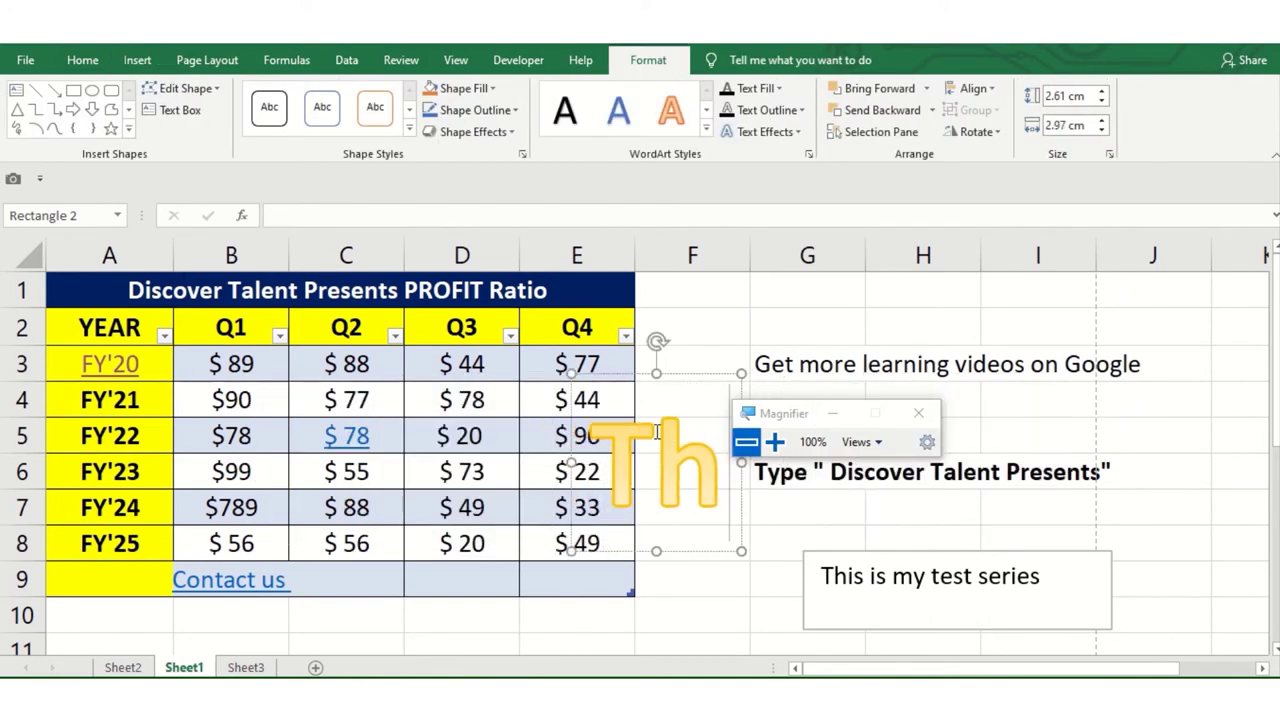
{"action": "key", "text": "BackSpace"}
{"action": "key", "text": "BackSpace"}
{"action": "type", "text": "Discove"}
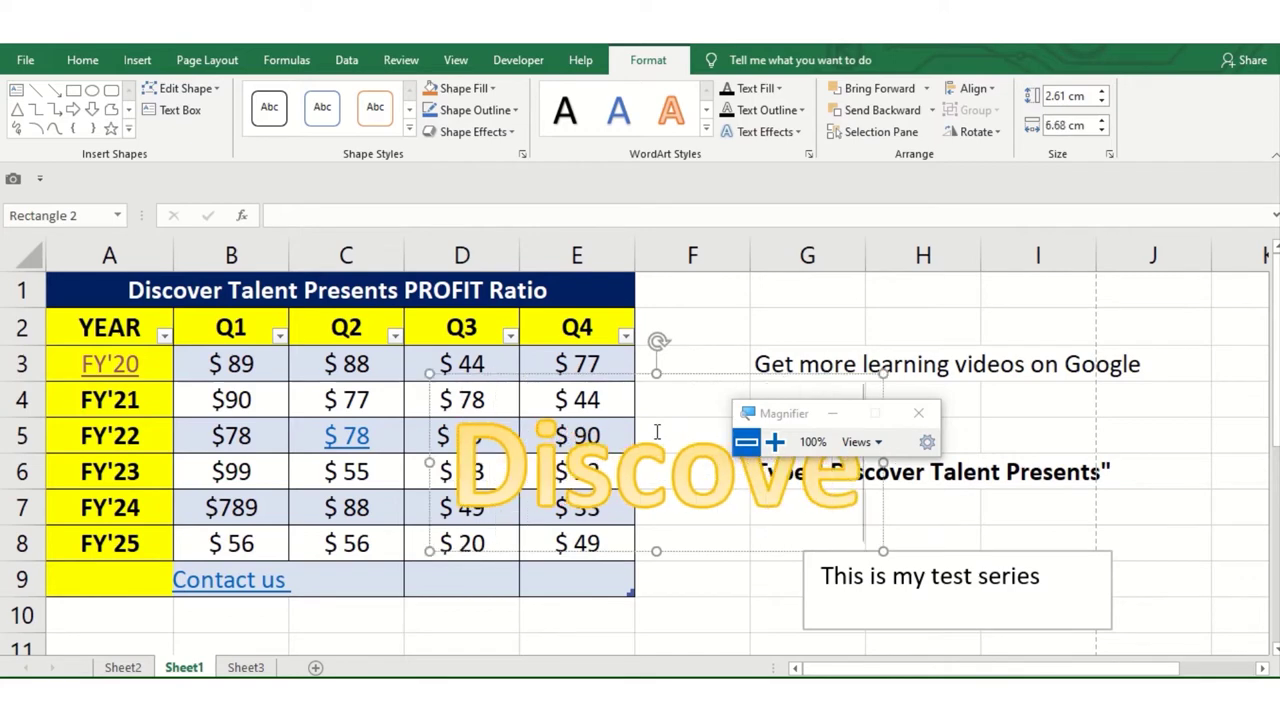
{"action": "type", "text": "r Tlaen"}
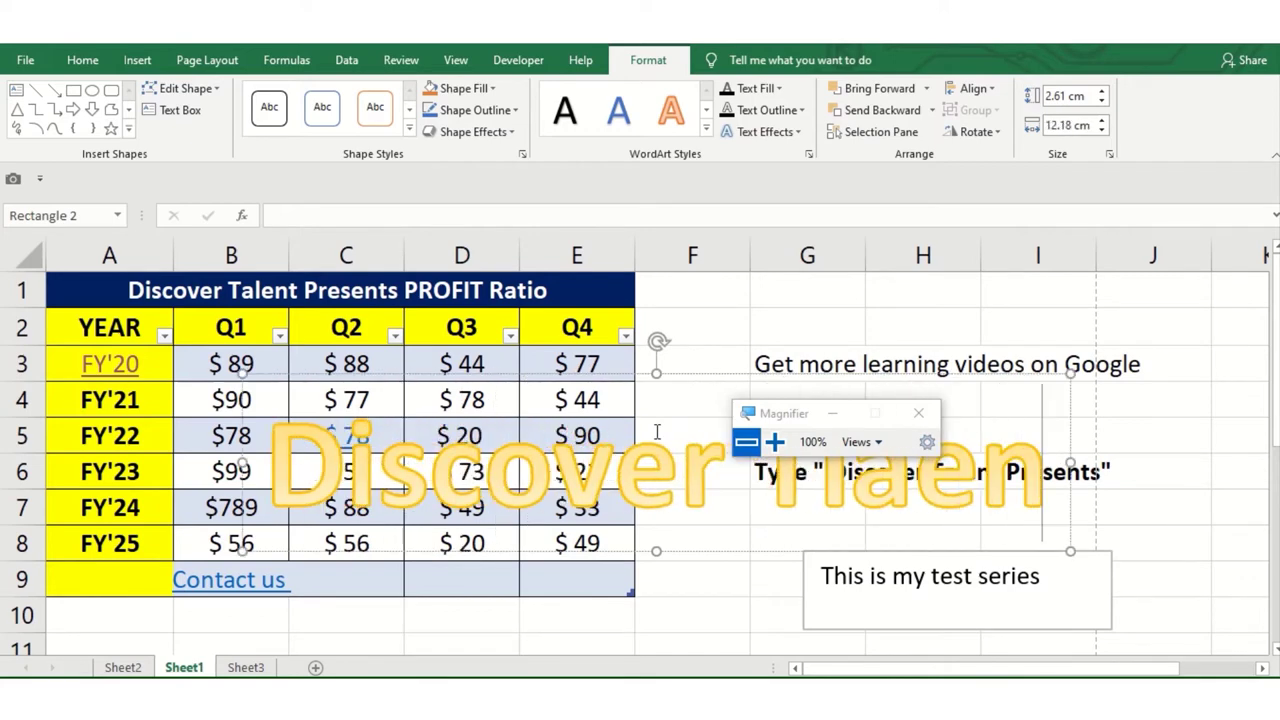
{"action": "type", "text": "t Pres"}
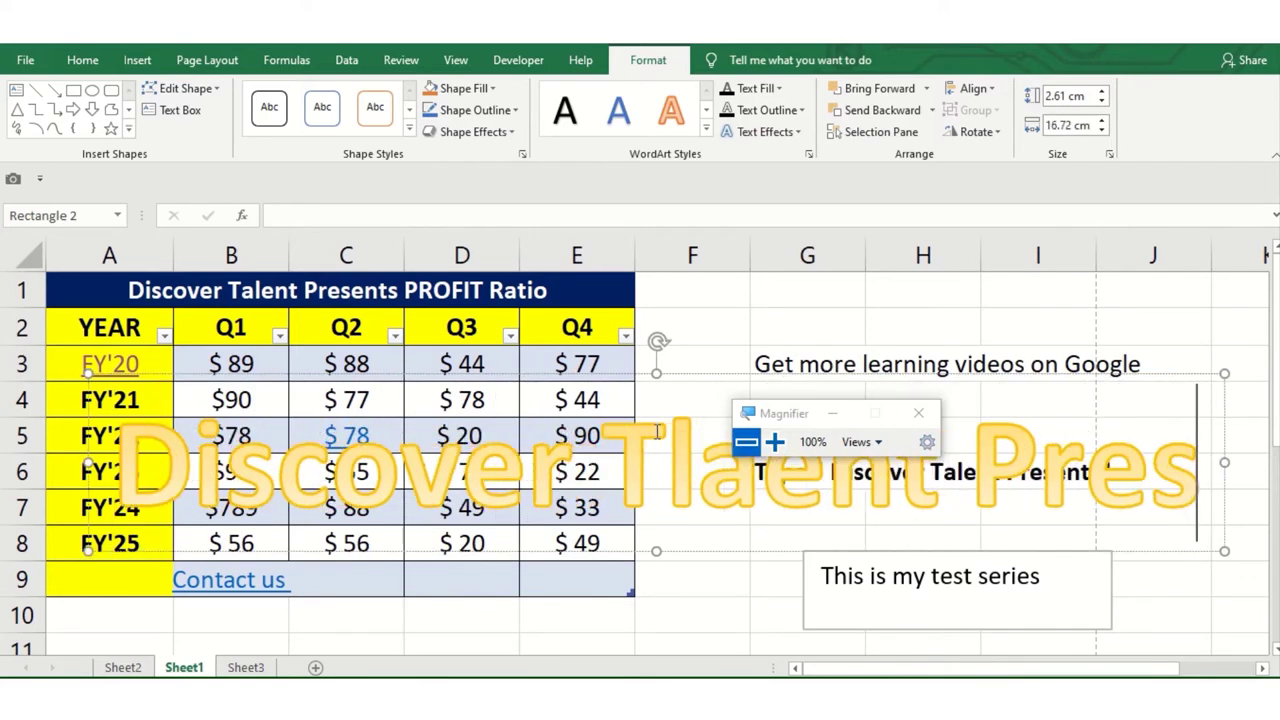
{"action": "type", "text": "ent"}
{"action": "left_click", "coordinate": [657, 431]}
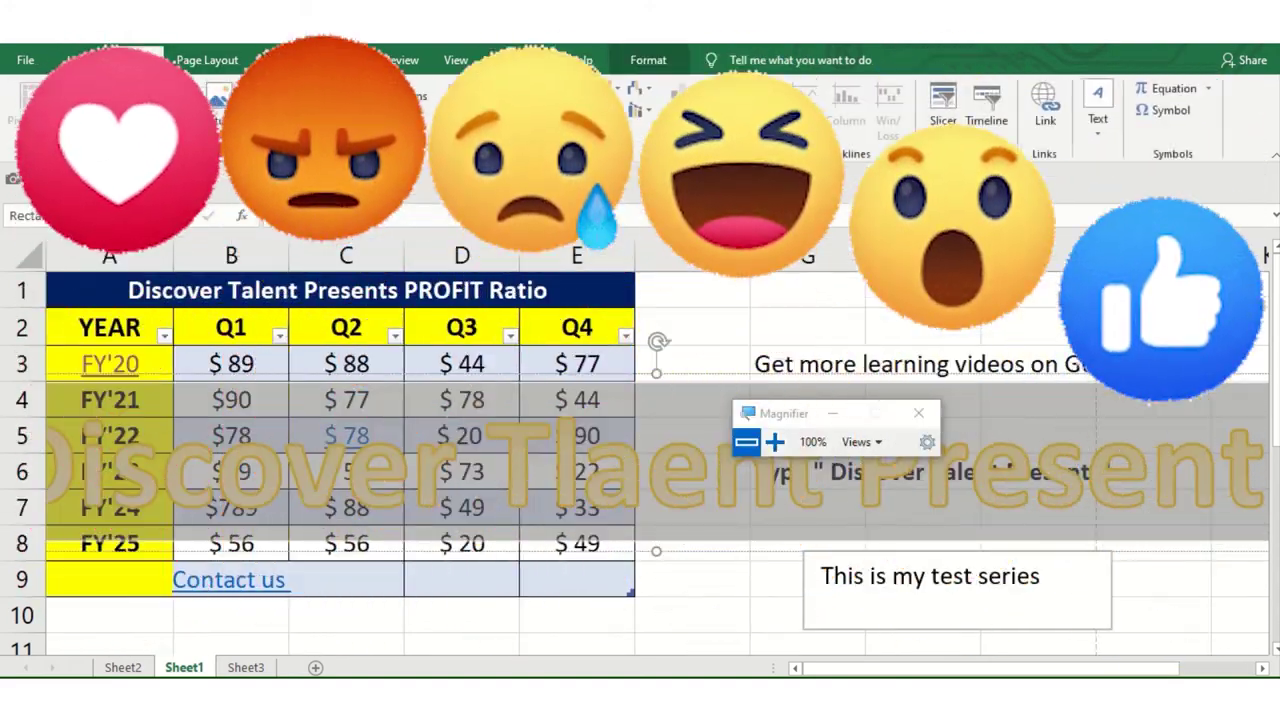
{"action": "left_click", "coordinate": [1100, 115]}
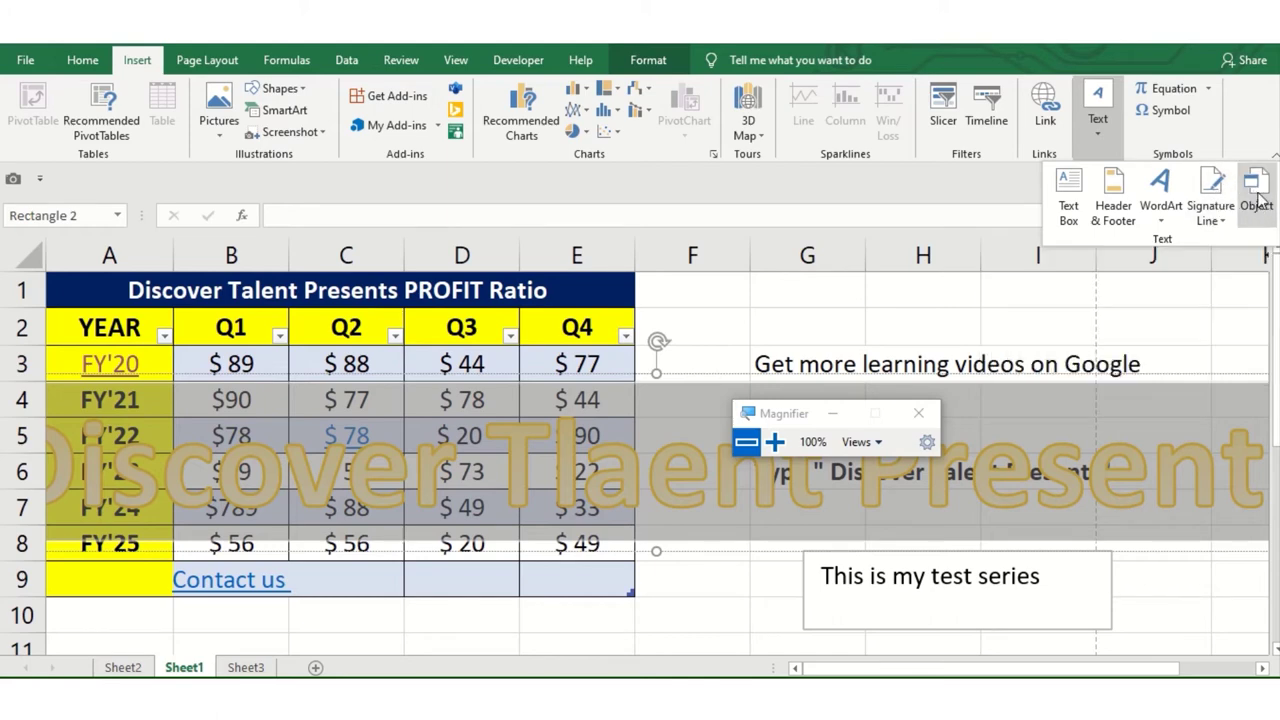
Embed a new blank Bitmap Image object in Sheet1 through the Insert Object dialog
{"action": "left_click", "coordinate": [1256, 195]}
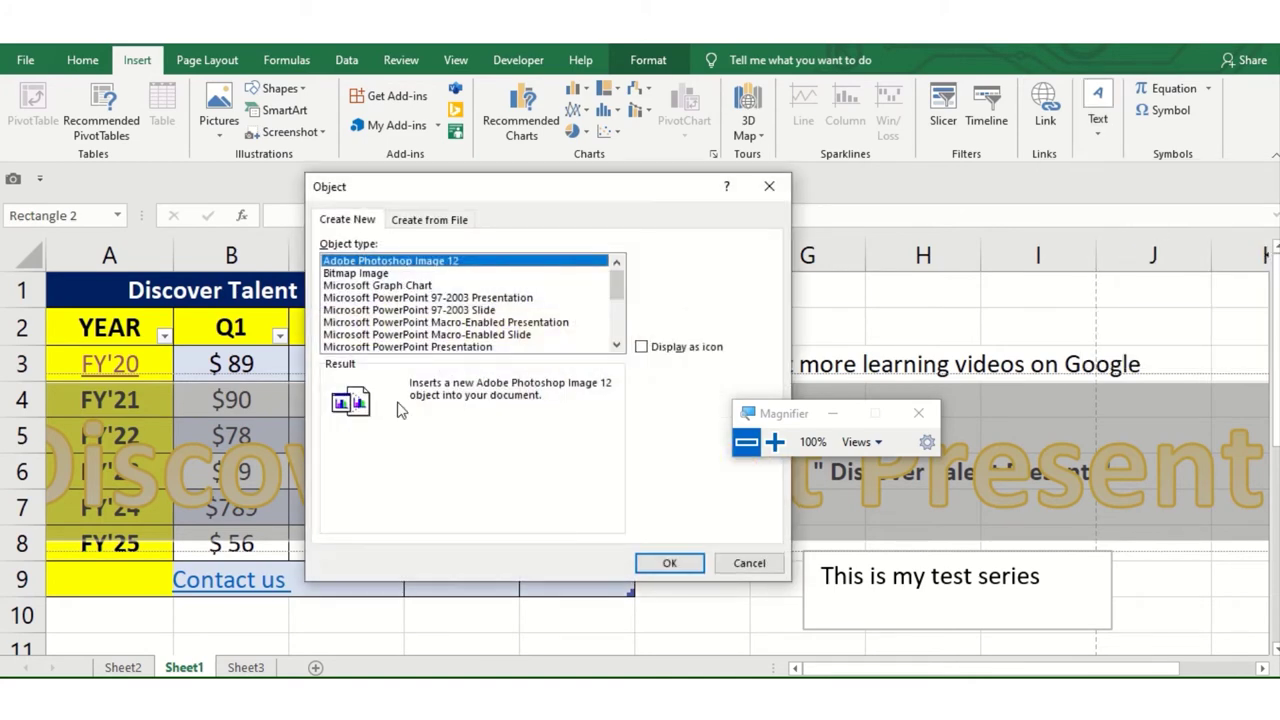
{"action": "left_click", "coordinate": [400, 273]}
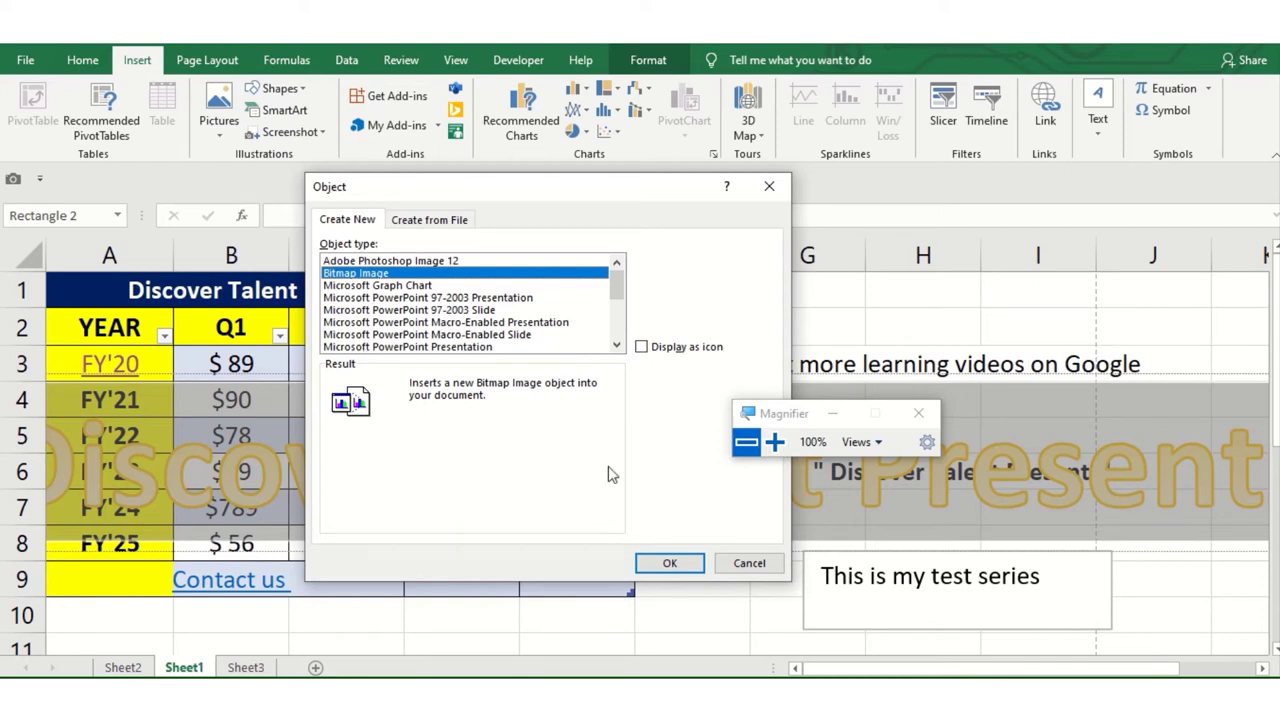
{"action": "left_click", "coordinate": [757, 560]}
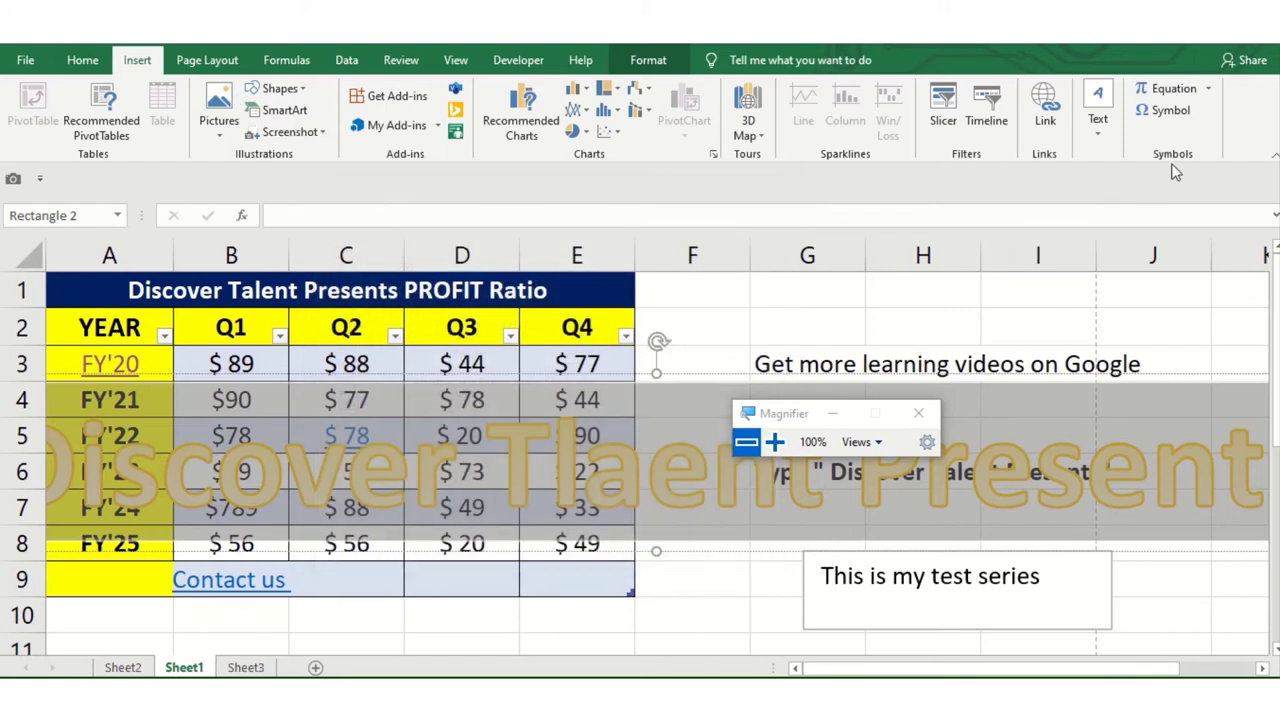
{"action": "left_click", "coordinate": [1116, 128]}
{"action": "left_click", "coordinate": [1258, 198]}
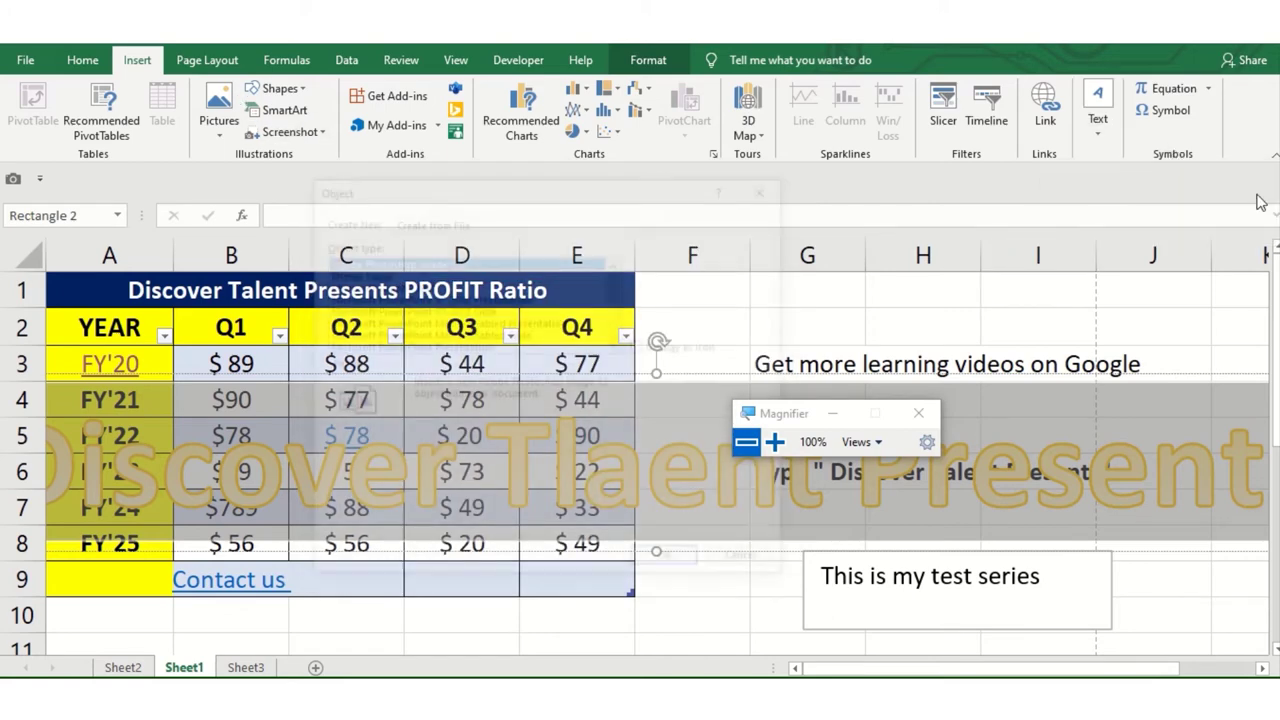
{"action": "left_click", "coordinate": [379, 274]}
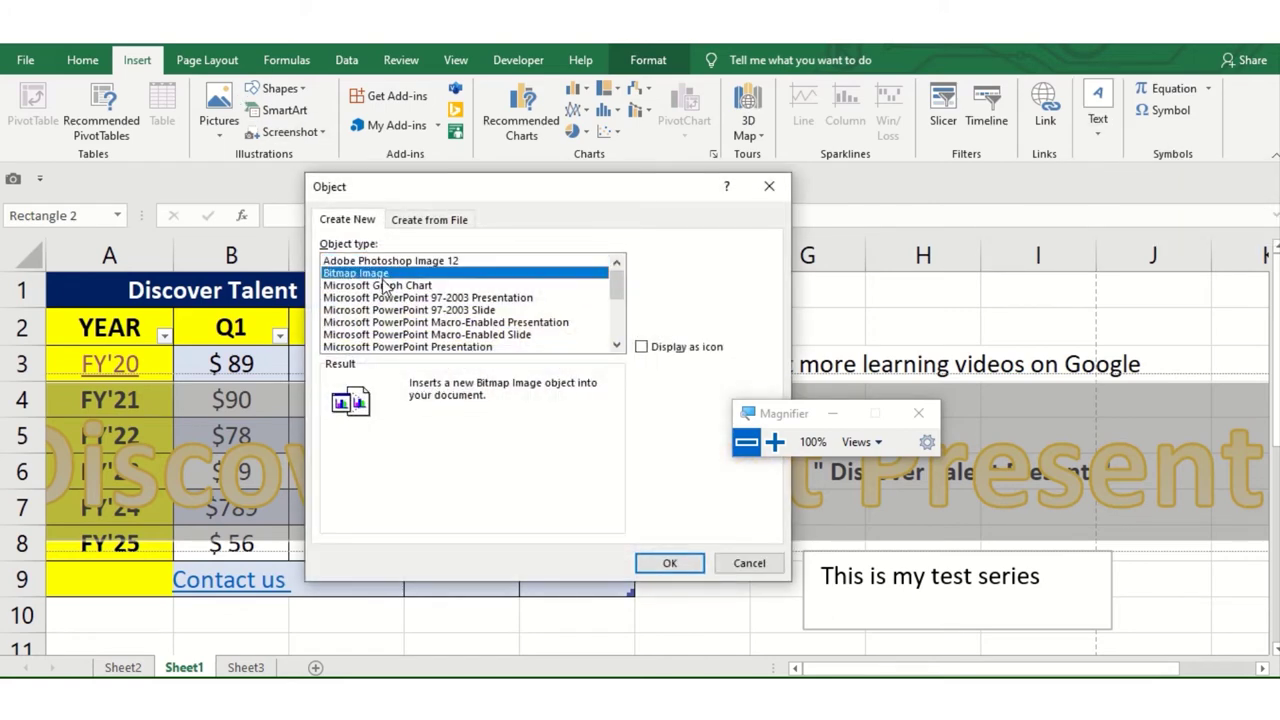
{"action": "left_click", "coordinate": [669, 563]}
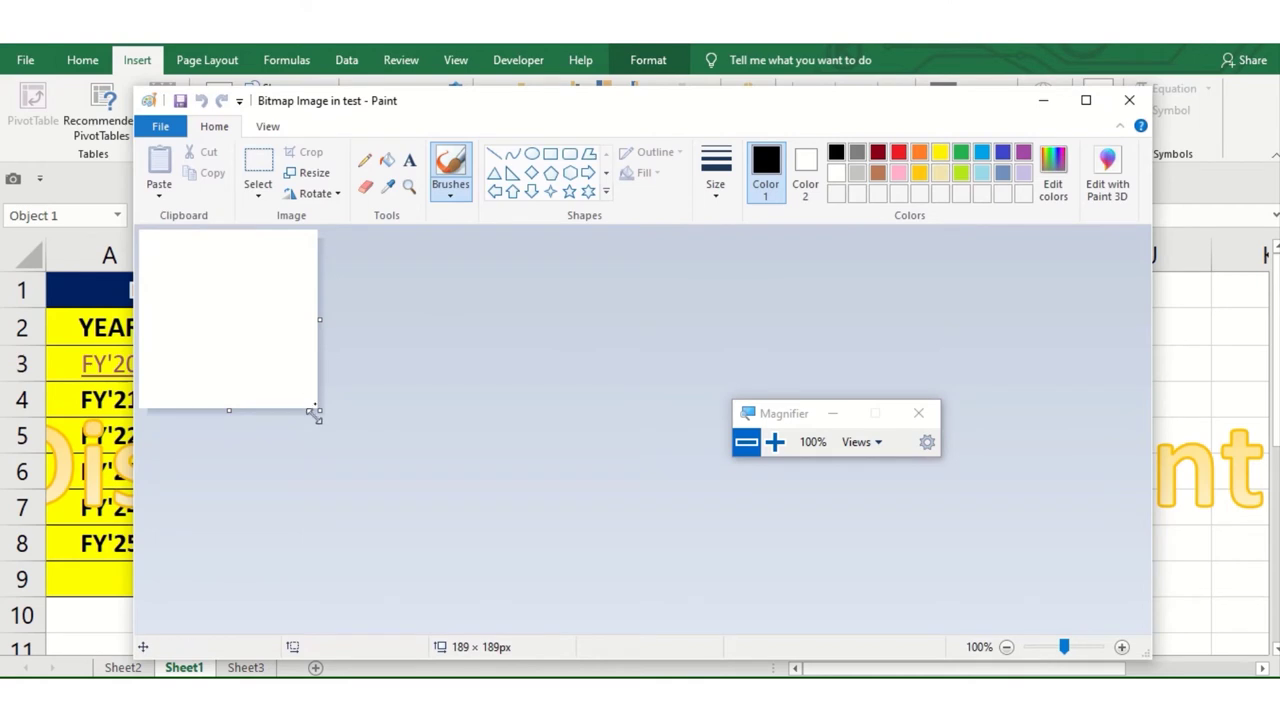
Enlarge the Paint canvas to 562×325px and draw a rectangle topped by an oval
{"action": "left_click_drag", "start_coordinate": [318, 408], "coordinate": [660, 543]}
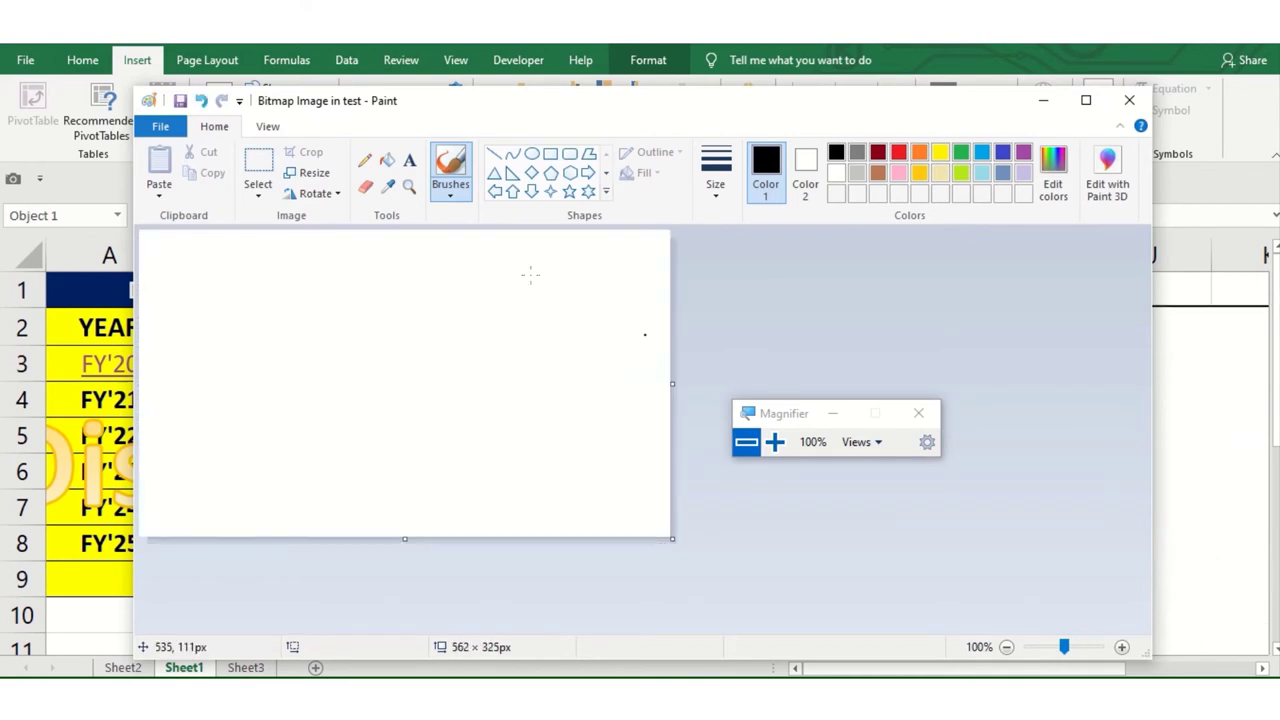
{"action": "left_click", "coordinate": [550, 153]}
{"action": "left_click_drag", "start_coordinate": [325, 322], "coordinate": [412, 490]}
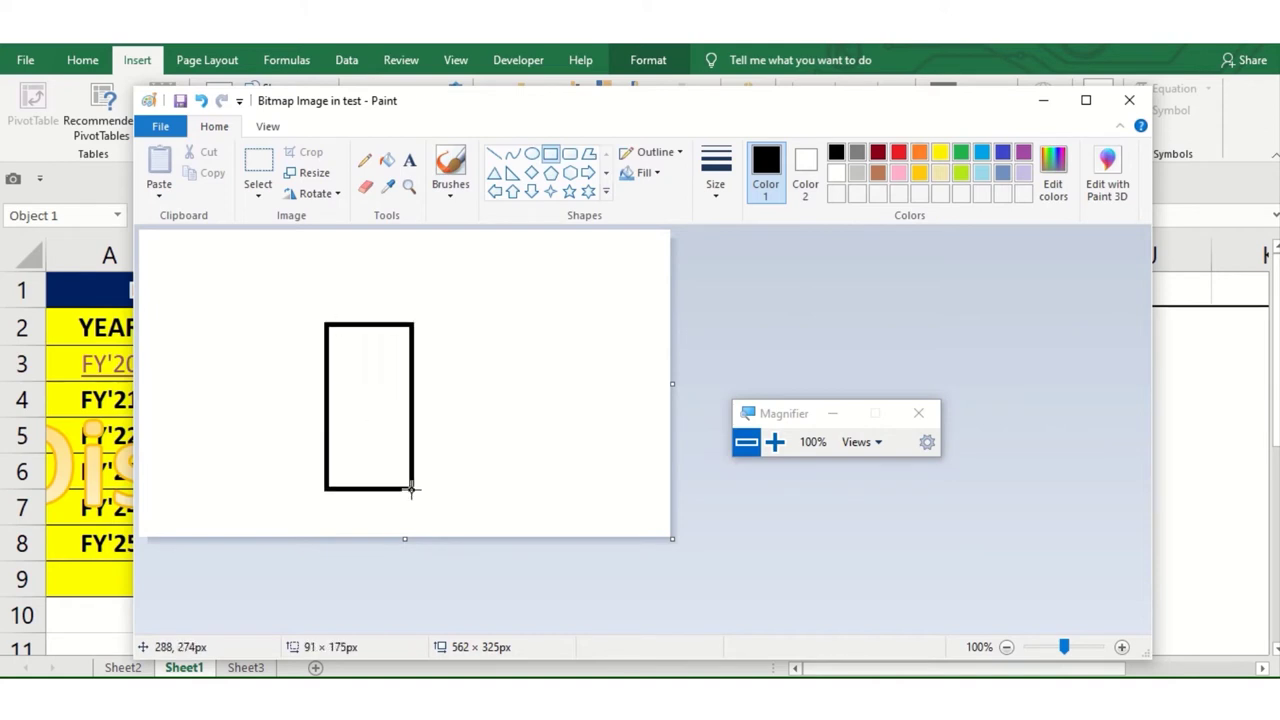
{"action": "left_click", "coordinate": [531, 153]}
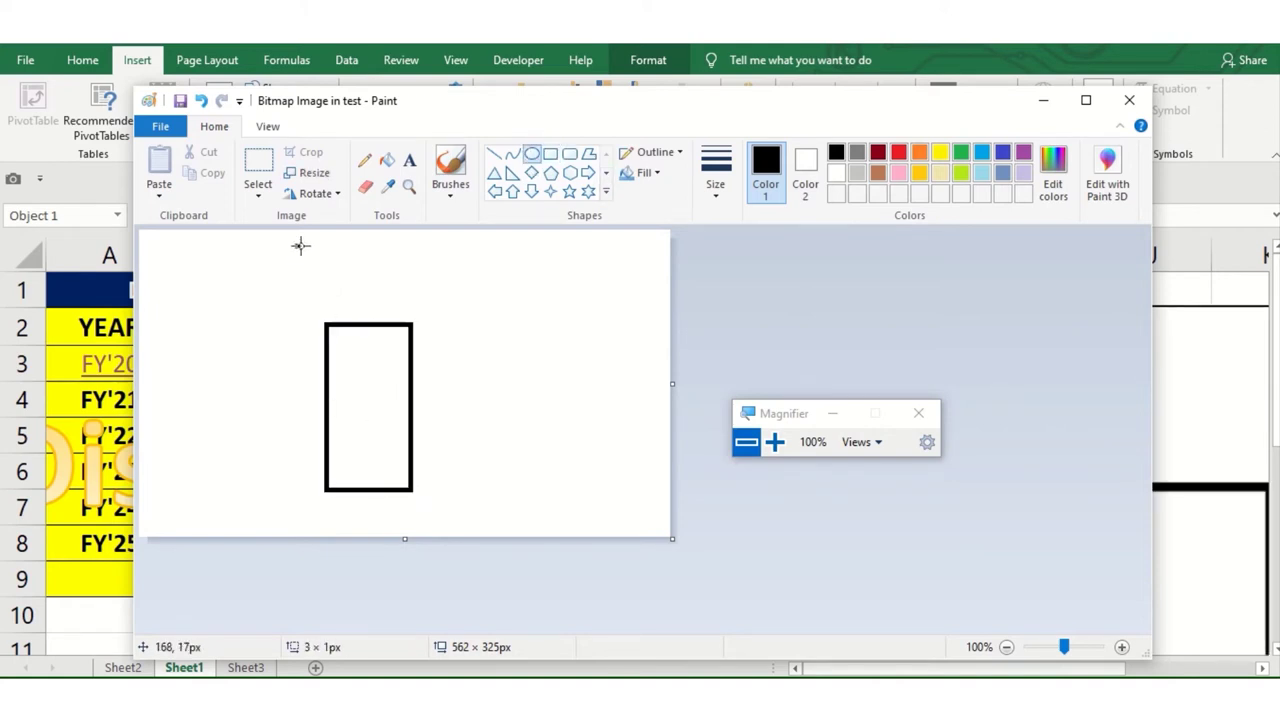
{"action": "left_click_drag", "start_coordinate": [295, 245], "coordinate": [444, 351]}
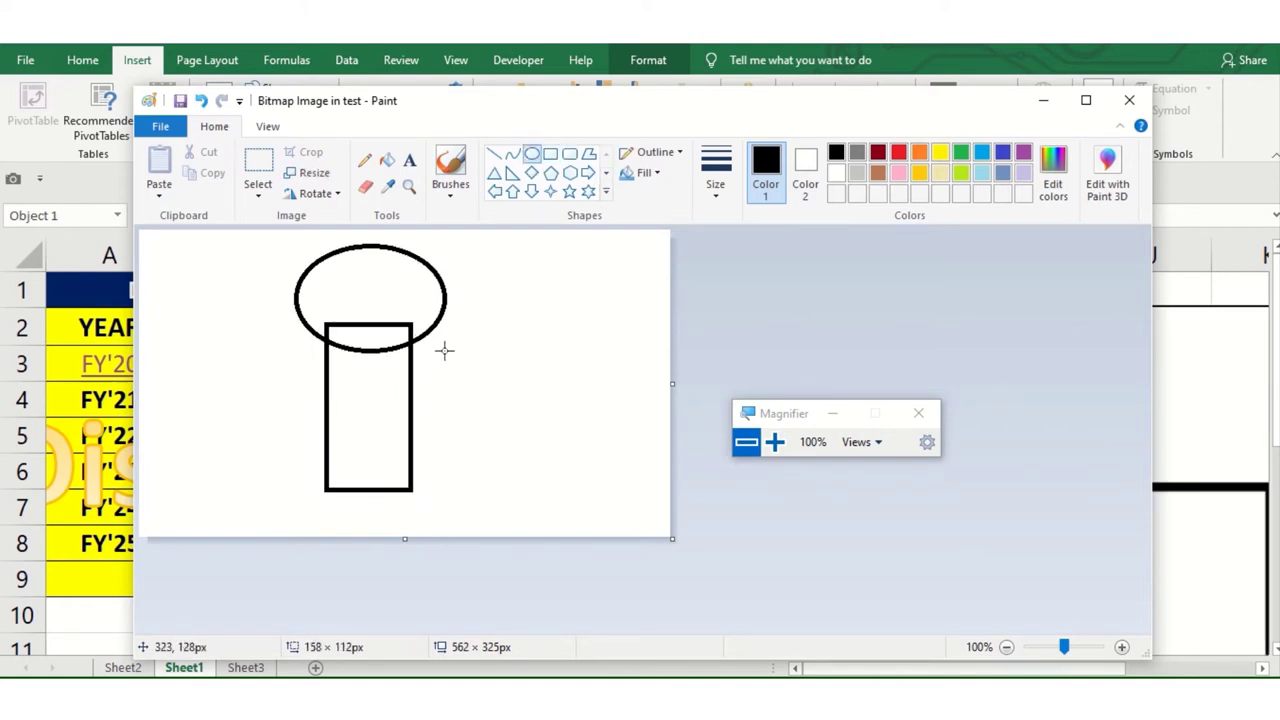
Draw a star on each side of the rectangle, then close Paint
{"action": "left_click", "coordinate": [571, 191]}
{"action": "left_click_drag", "start_coordinate": [154, 332], "coordinate": [301, 466]}
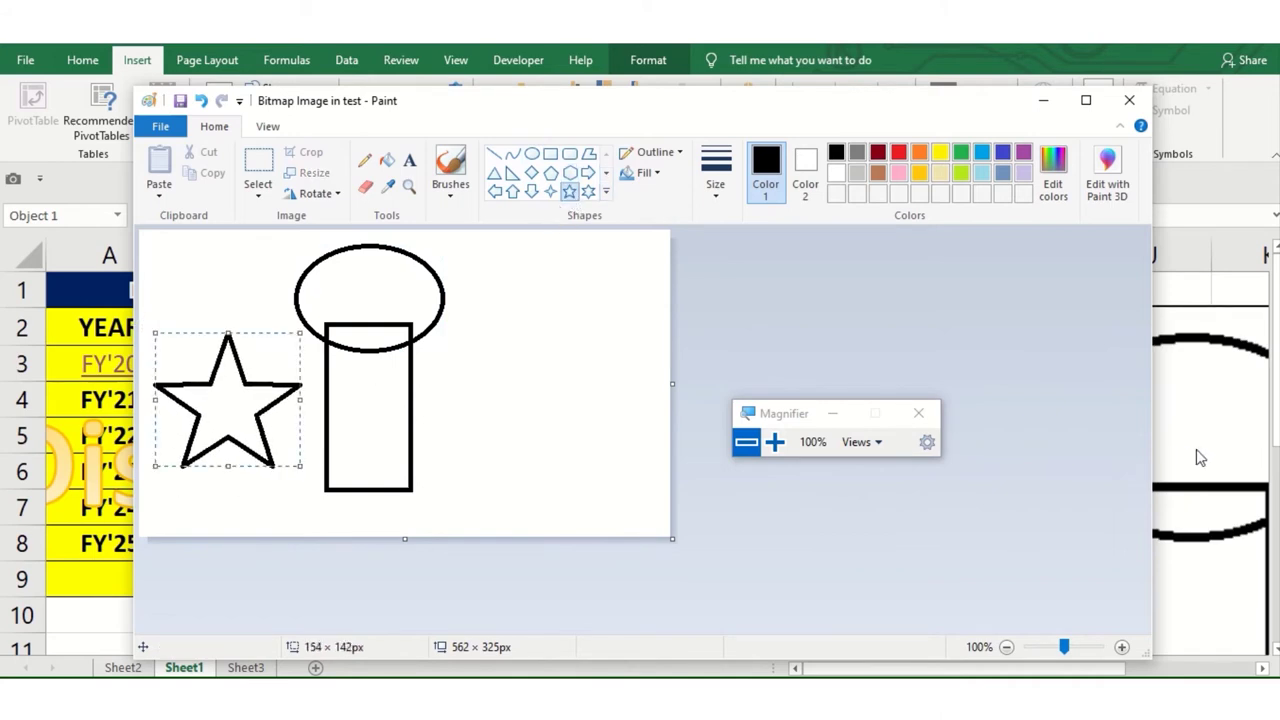
{"action": "left_click_drag", "start_coordinate": [458, 352], "coordinate": [594, 478]}
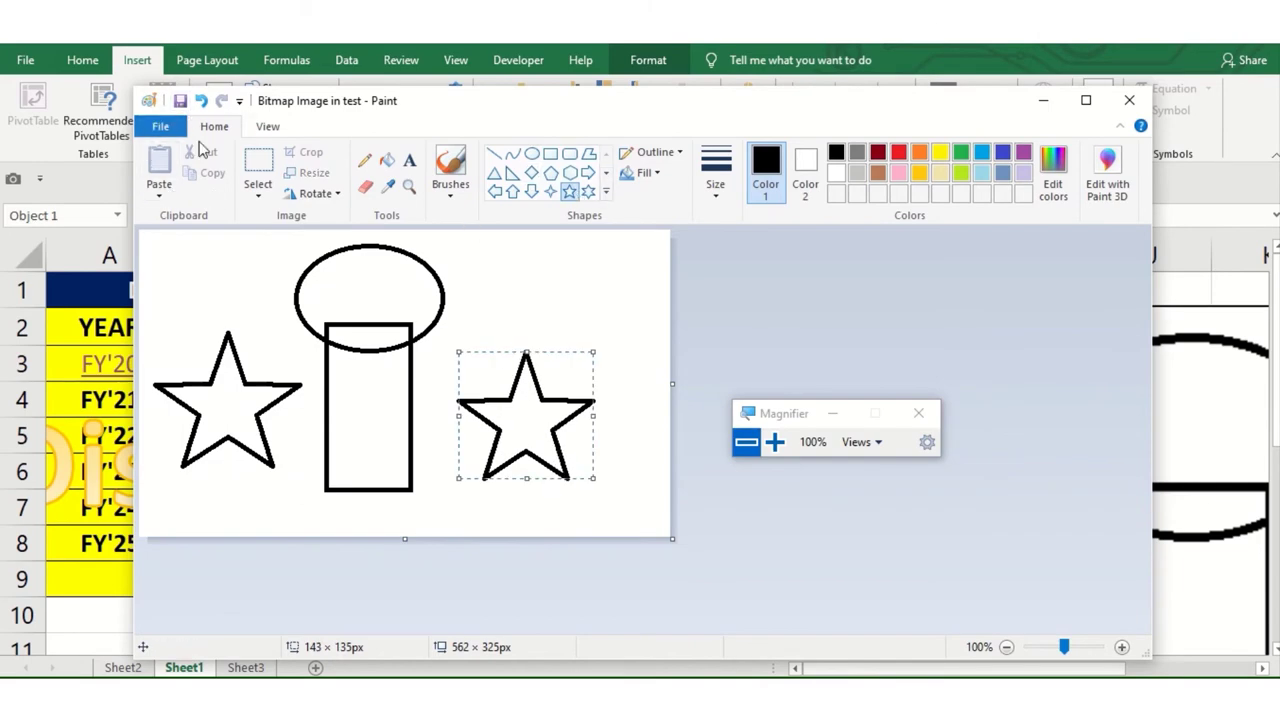
{"action": "left_click", "coordinate": [742, 313]}
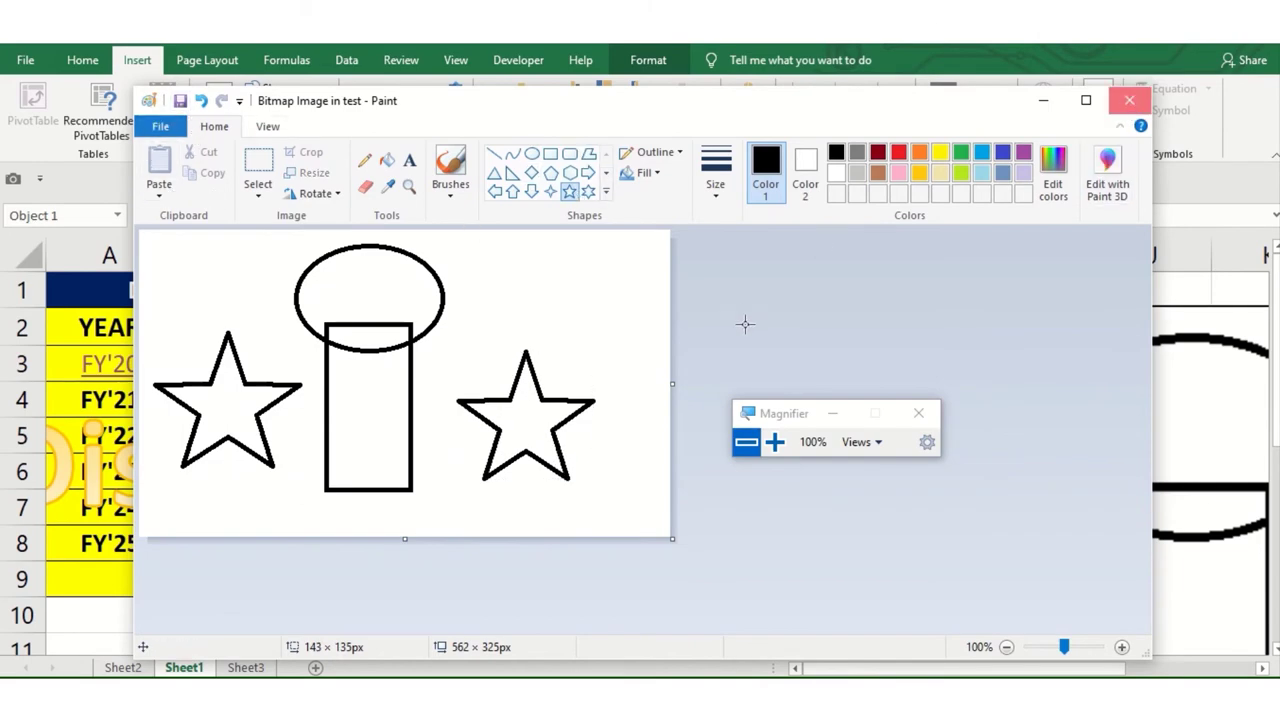
{"action": "left_click", "coordinate": [744, 323]}
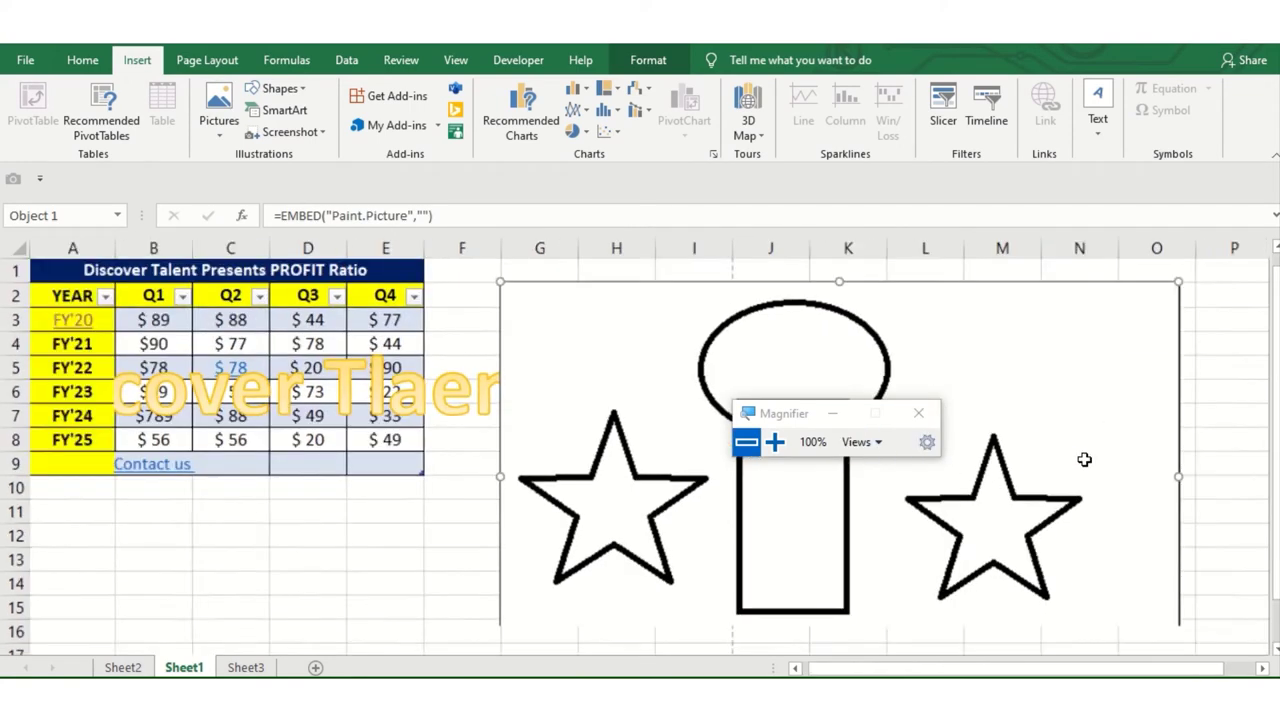
Move the shapes picture to the left of Sheet1 below the top rows, then switch to Sheet3
{"action": "scroll", "coordinate": [1084, 459], "scroll_direction": "down", "scroll_amount": 1, "text": "ctrl"}
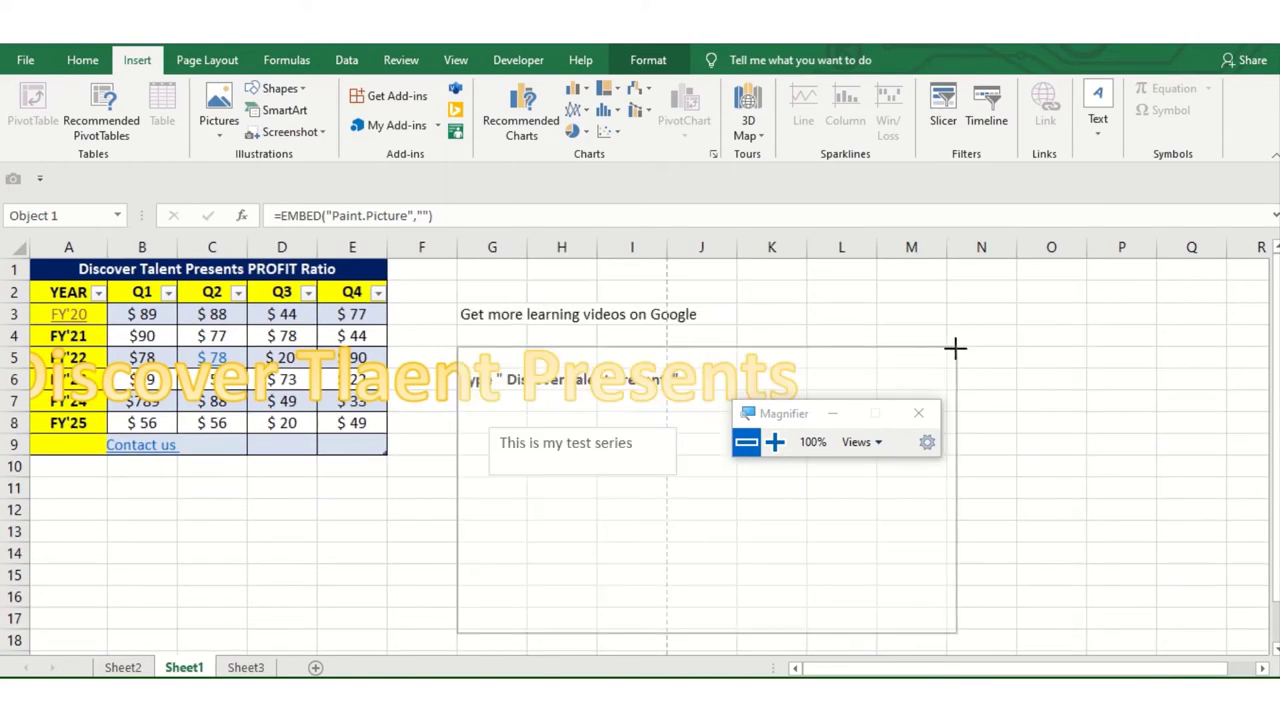
{"action": "left_click_drag", "start_coordinate": [851, 369], "coordinate": [425, 340]}
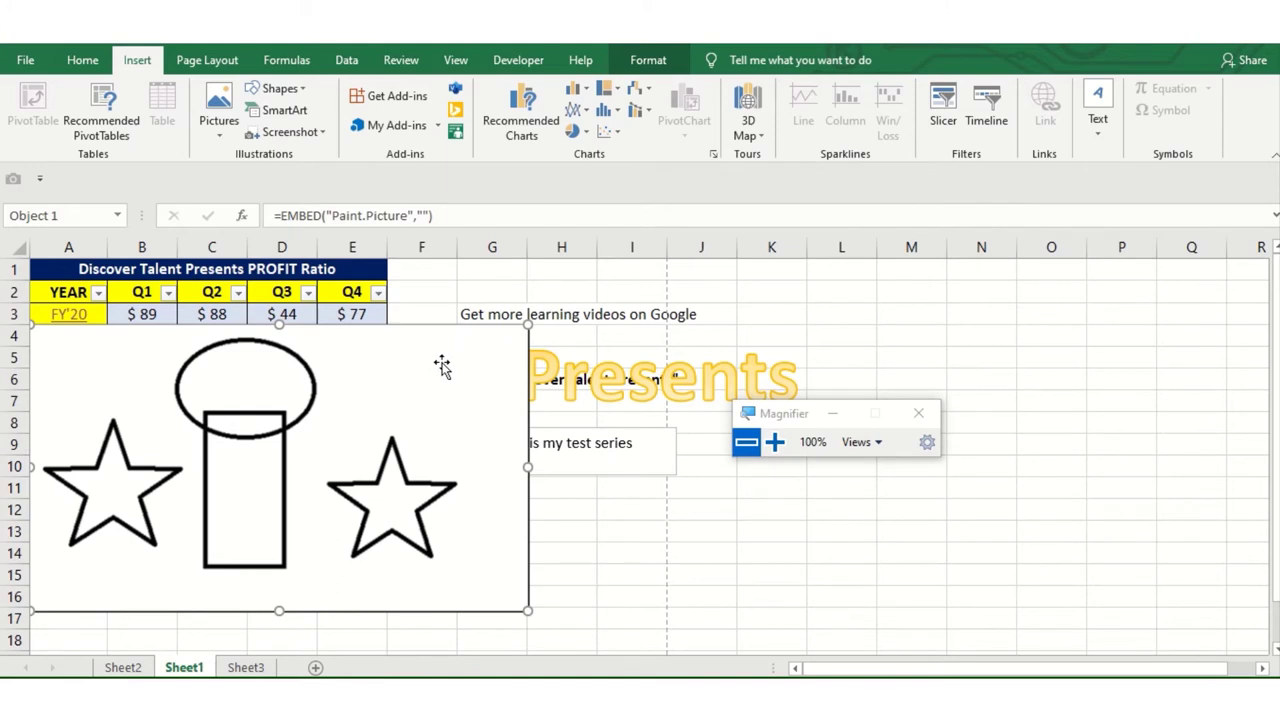
{"action": "left_click", "coordinate": [1075, 466]}
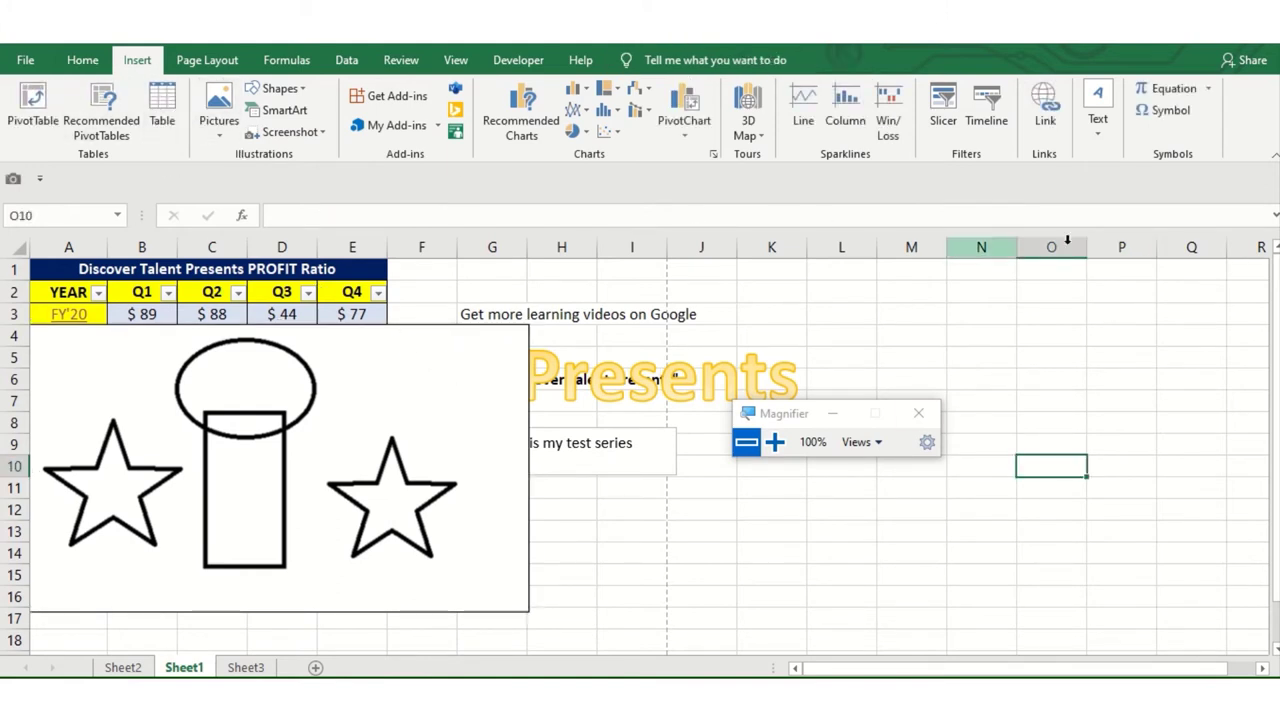
{"action": "left_click", "coordinate": [1106, 151]}
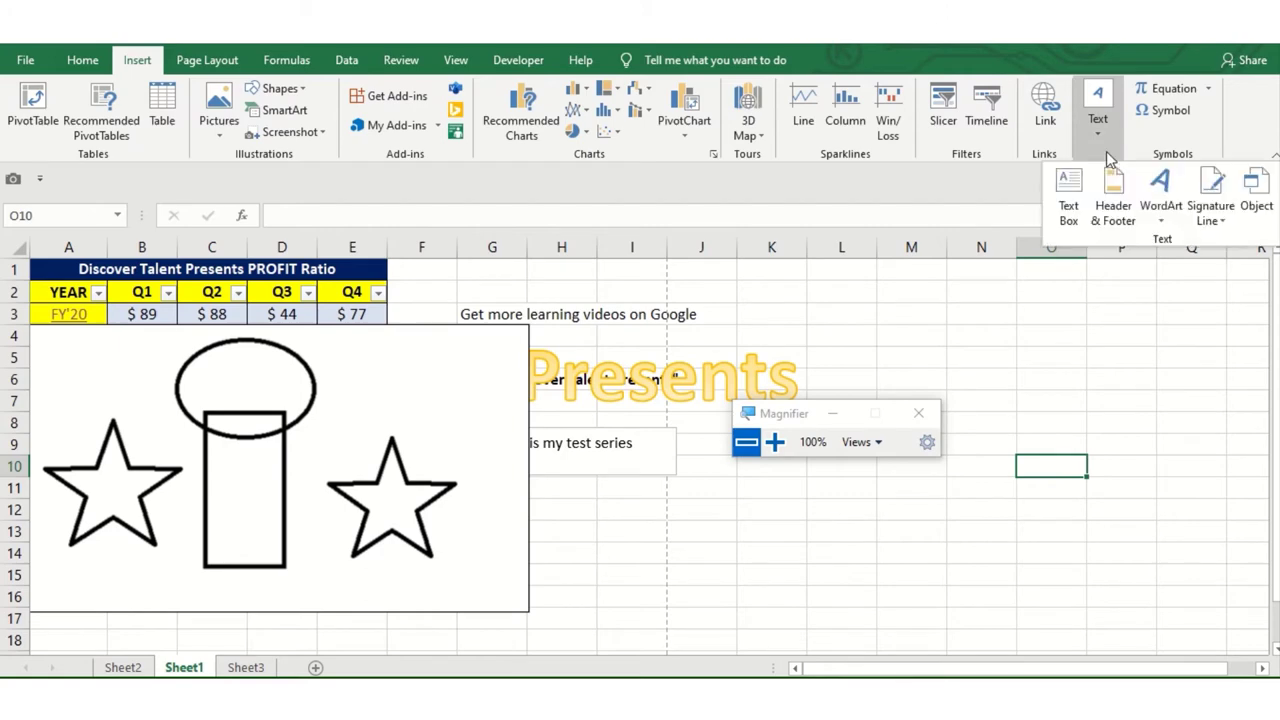
{"action": "left_click", "coordinate": [255, 664]}
Review the digital signature notes on Sheet3, then add a new blank worksheet, Sheet4
{"action": "left_click", "coordinate": [245, 667]}
{"action": "key", "text": "Up"}
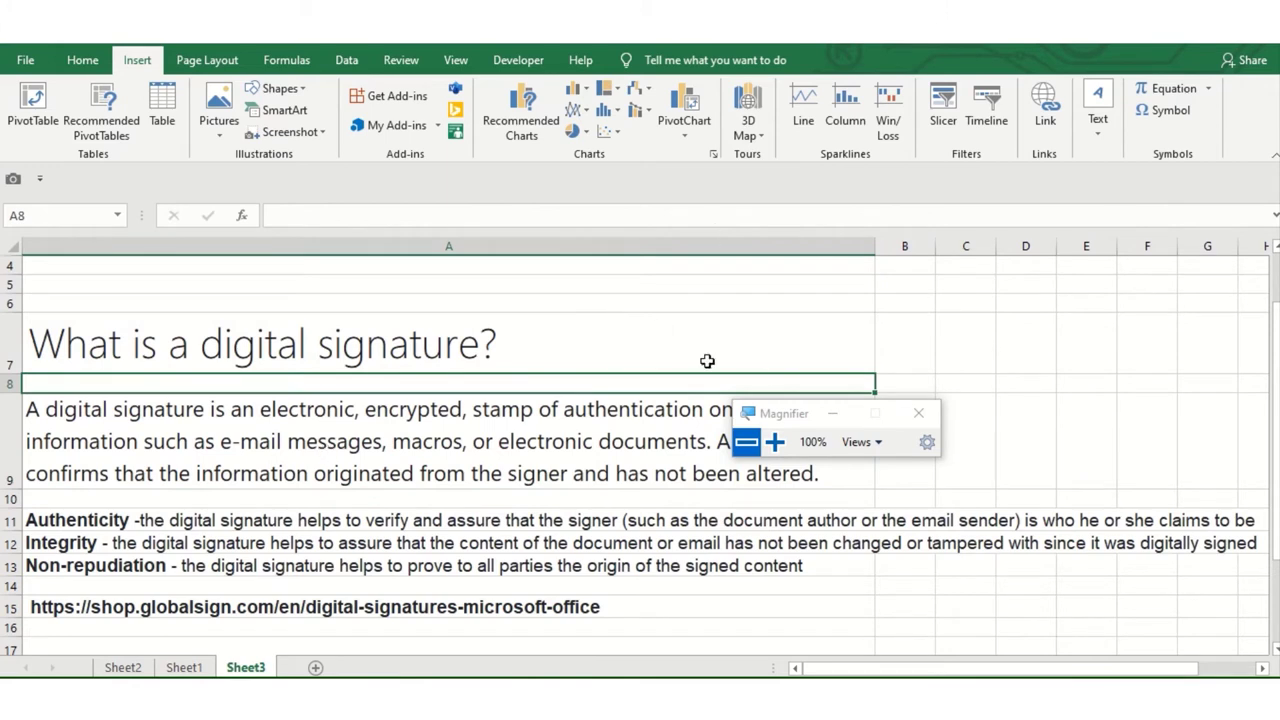
{"action": "left_click_drag", "start_coordinate": [779, 413], "coordinate": [946, 339]}
{"action": "left_click", "coordinate": [399, 426]}
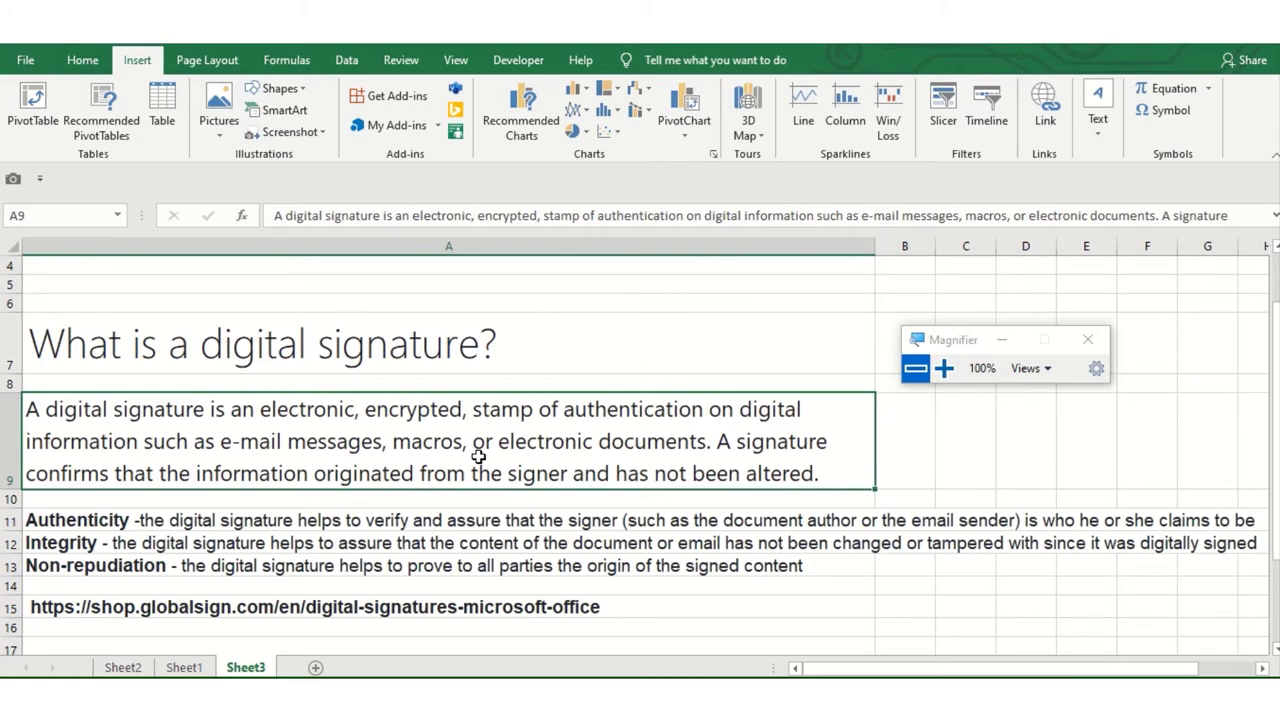
{"action": "left_click", "coordinate": [447, 607]}
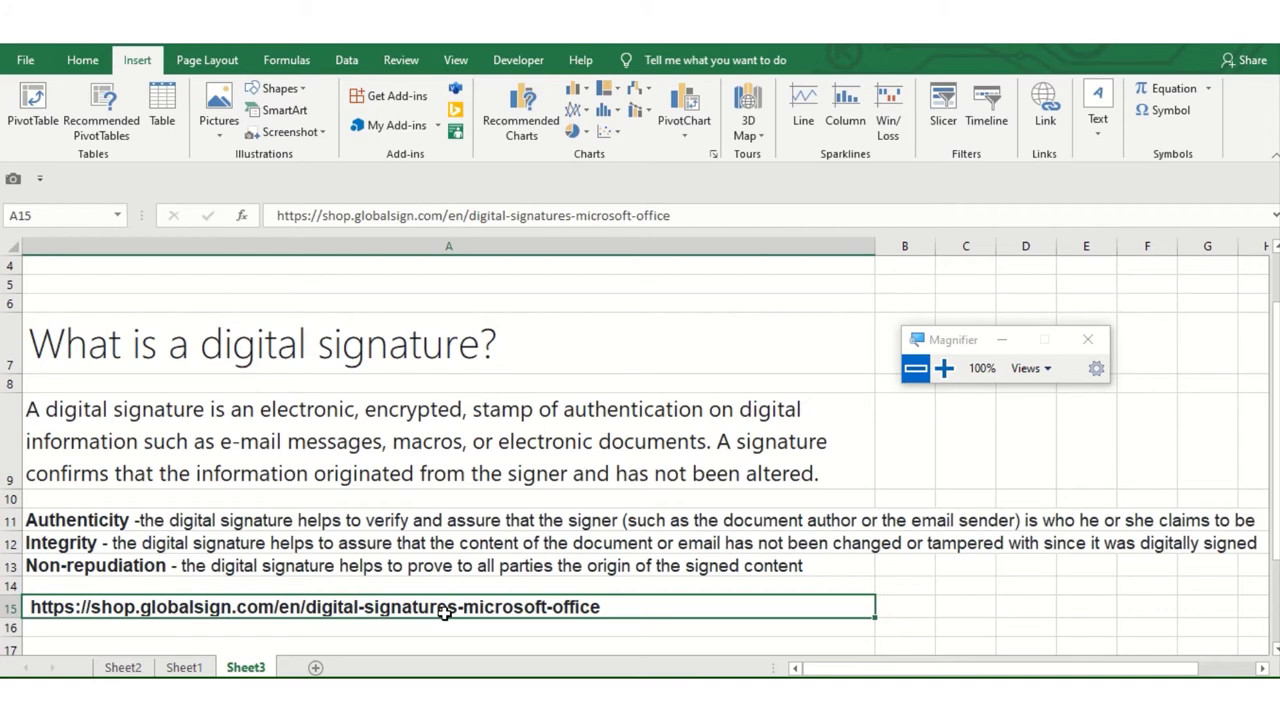
{"action": "left_click", "coordinate": [316, 668]}
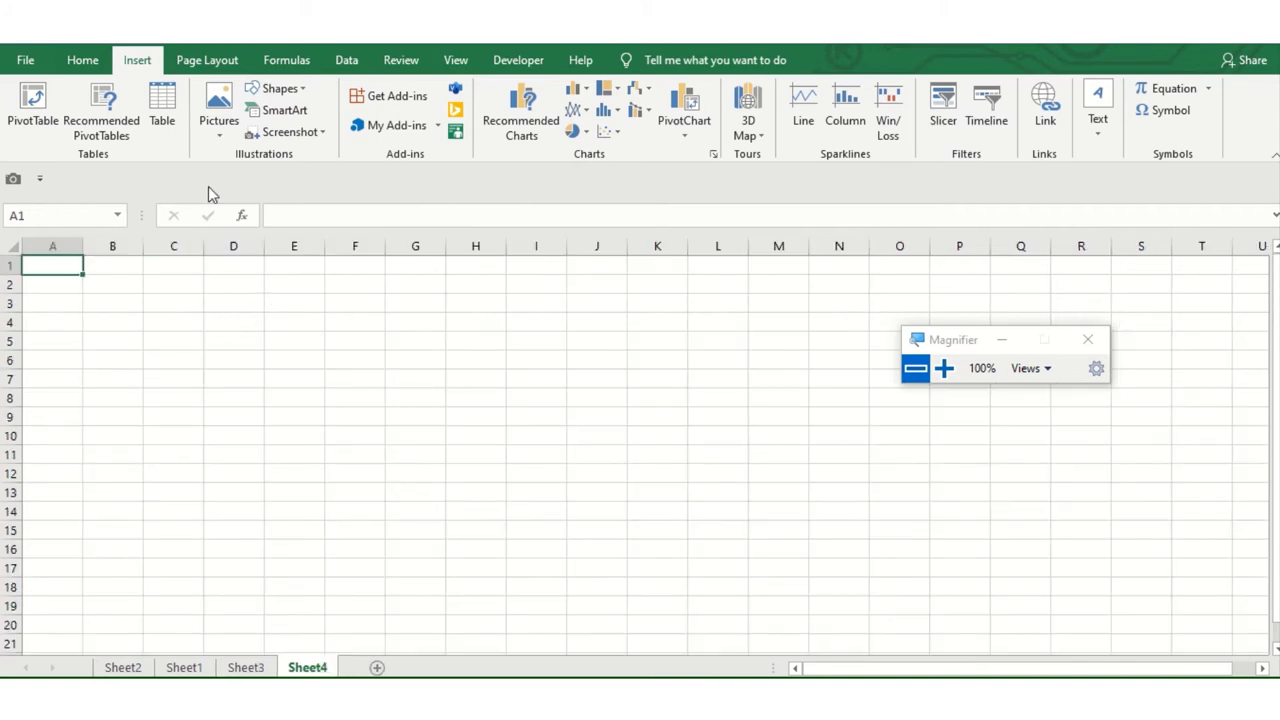
Insert a signature line for signer DTP, title Owner, including the signer's e-mail address
{"action": "left_click", "coordinate": [1098, 140]}
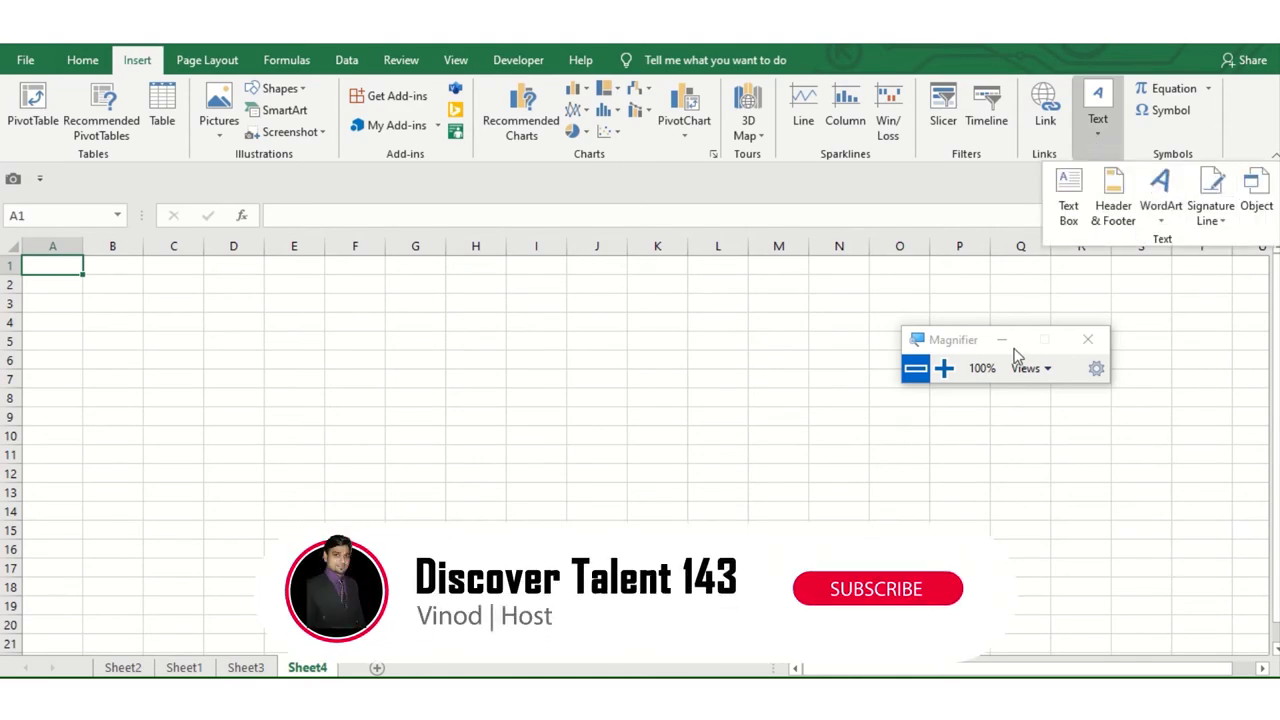
{"action": "left_click", "coordinate": [944, 368]}
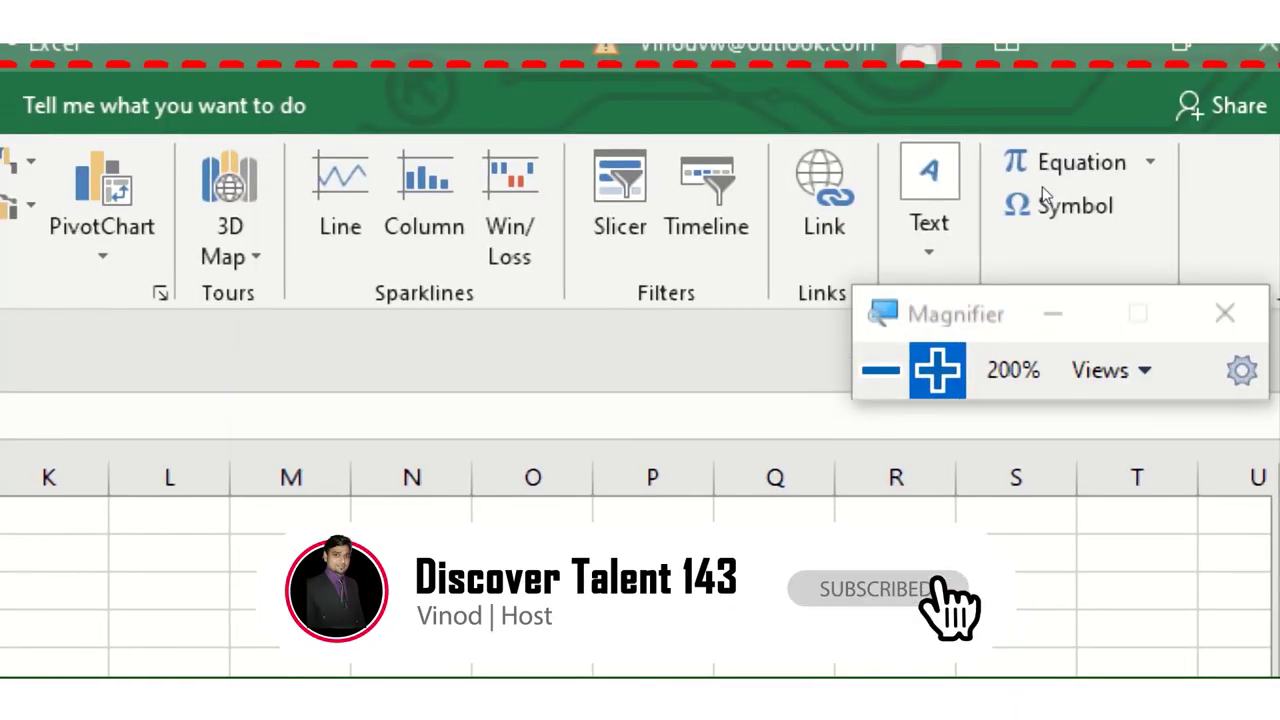
{"action": "left_click", "coordinate": [930, 210]}
{"action": "left_click", "coordinate": [1218, 190]}
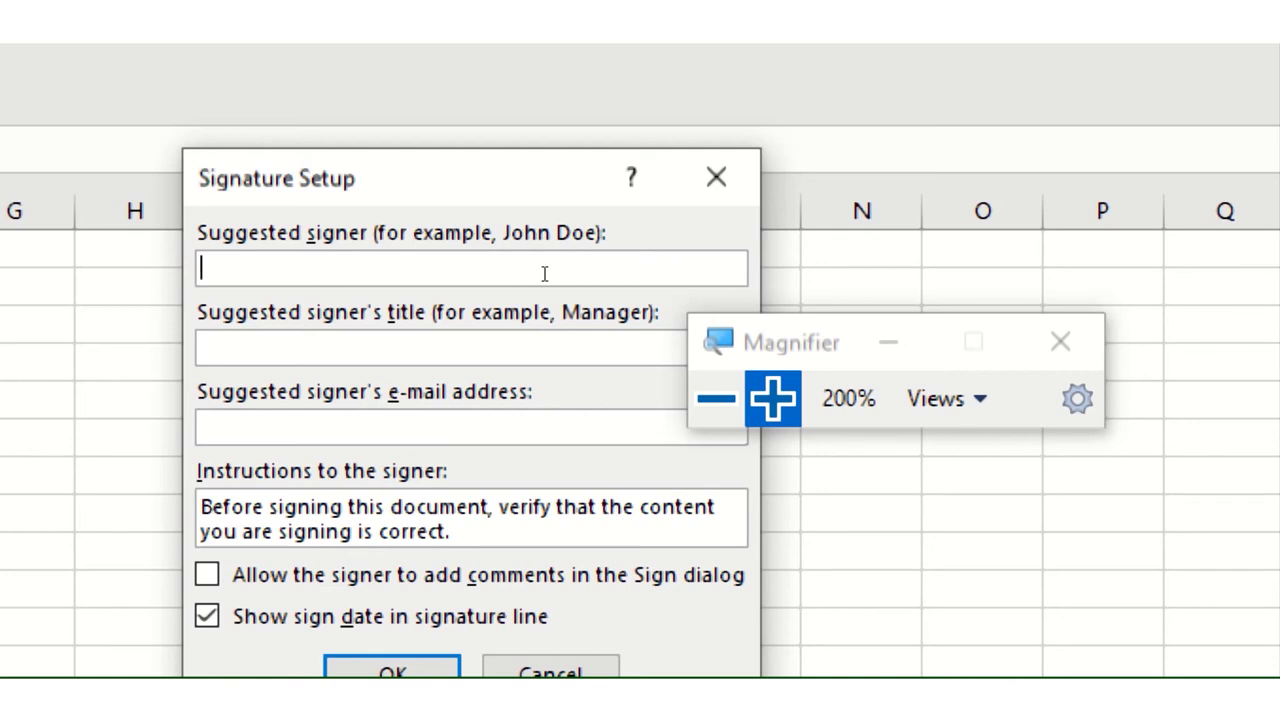
{"action": "type", "text": "DT"}
{"action": "type", "text": "wner"}
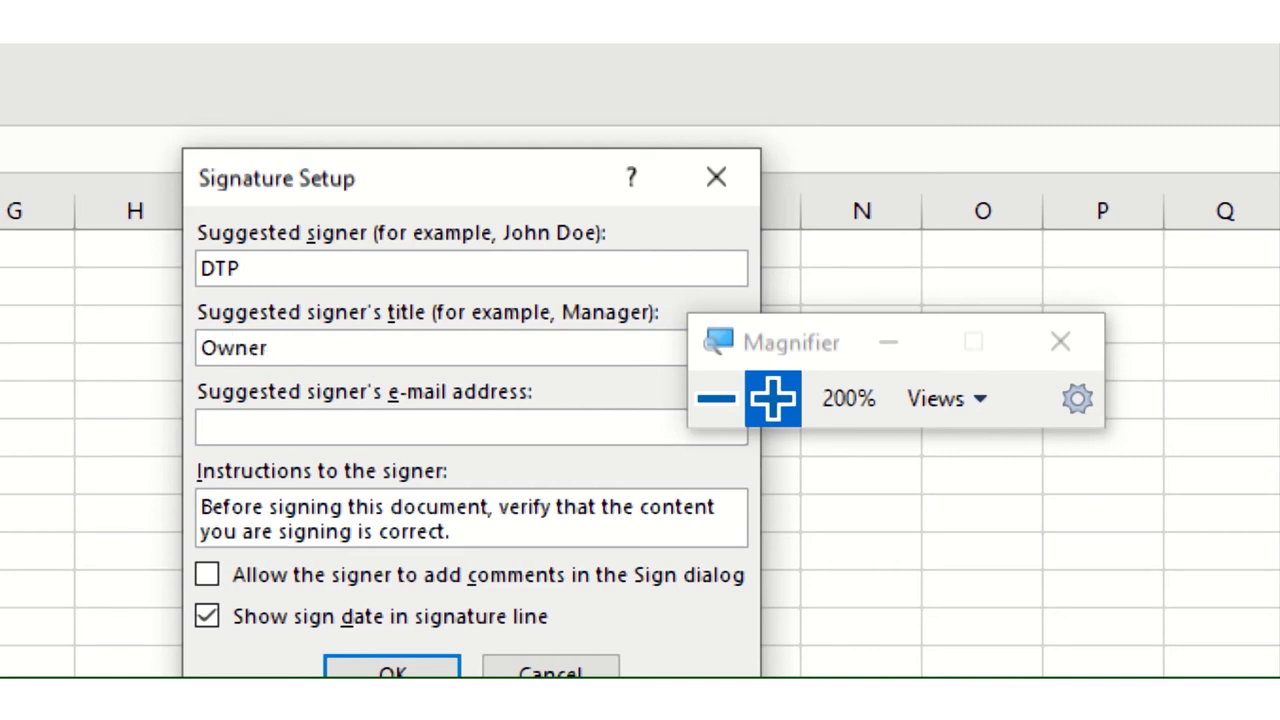
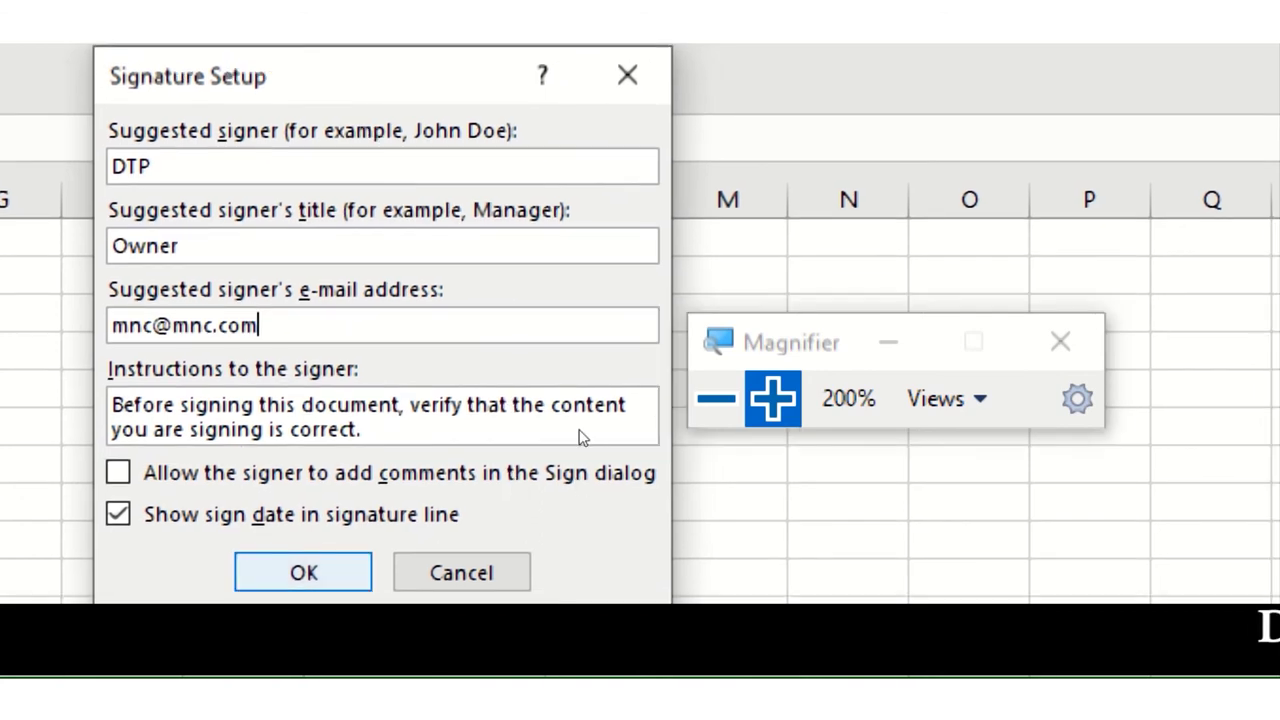
{"action": "key", "text": "Return"}
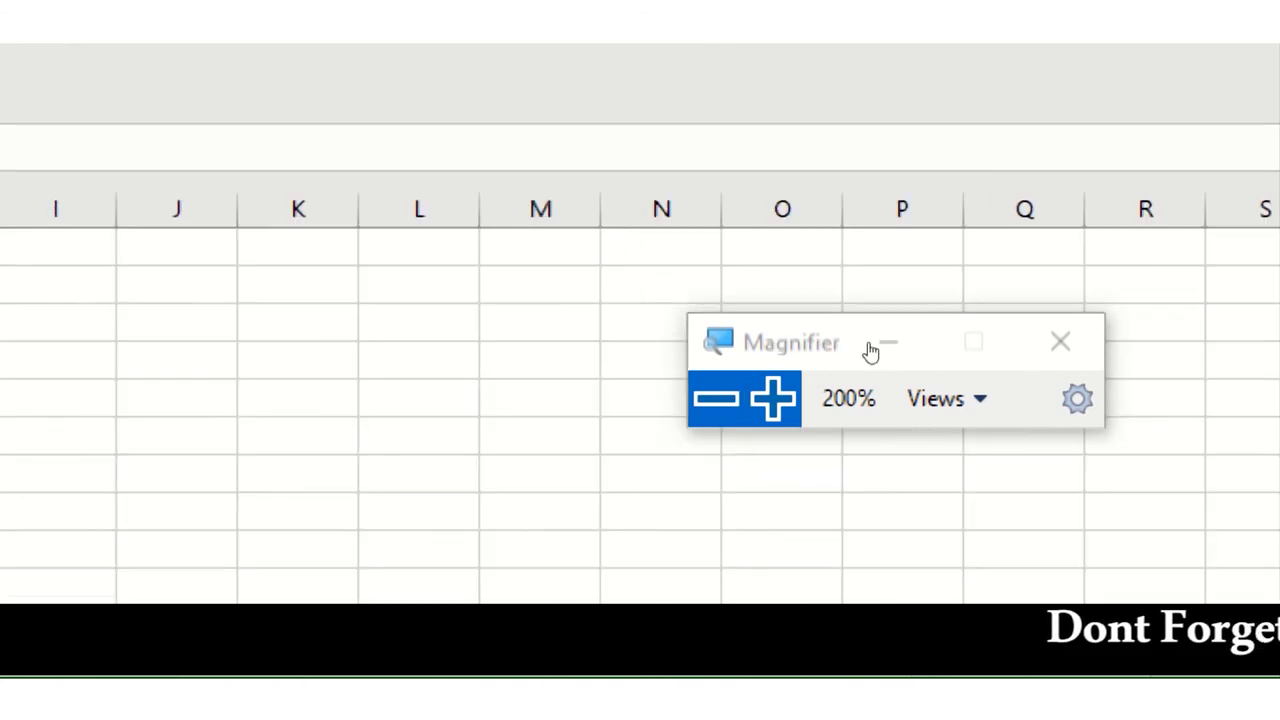
{"action": "left_click", "coordinate": [716, 398]}
Move the signature line down to cover rows 6–13 of Sheet4
{"action": "left_click_drag", "start_coordinate": [186, 308], "coordinate": [234, 419]}
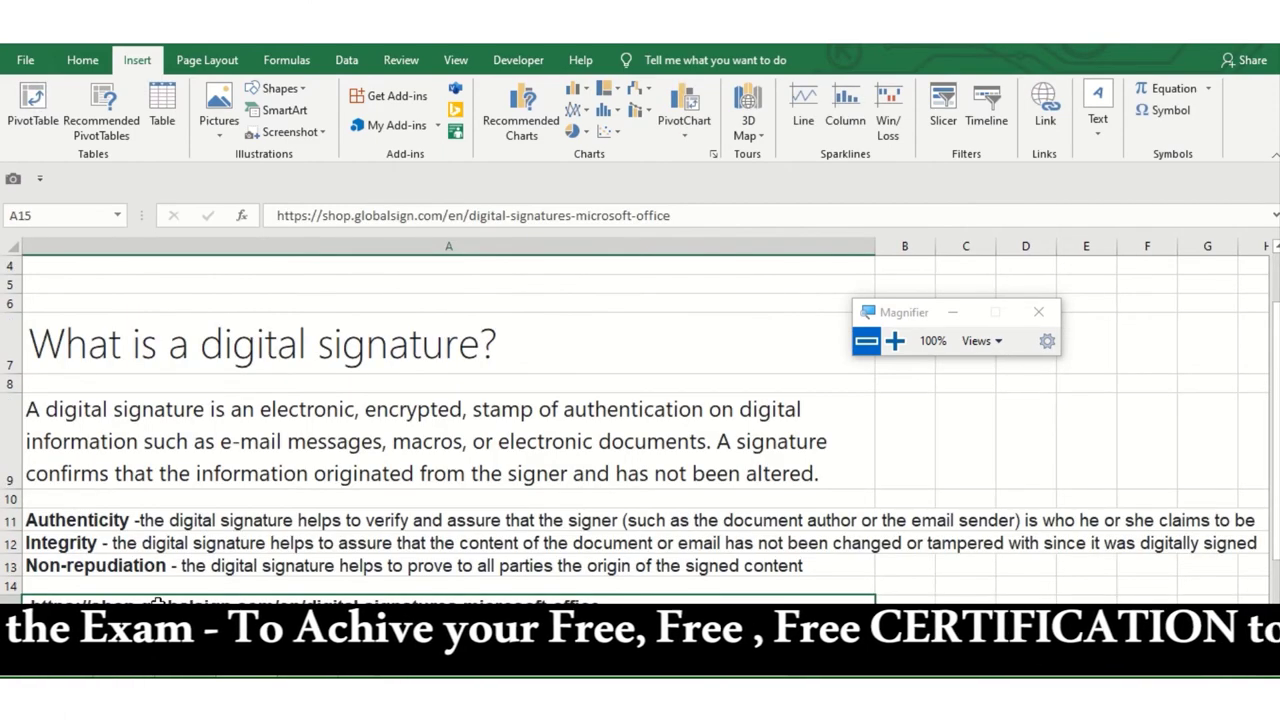
{"action": "scroll", "coordinate": [635, 420], "scroll_direction": "up", "scroll_amount": 1}
{"action": "scroll", "coordinate": [635, 420], "scroll_direction": "up", "scroll_amount": 1}
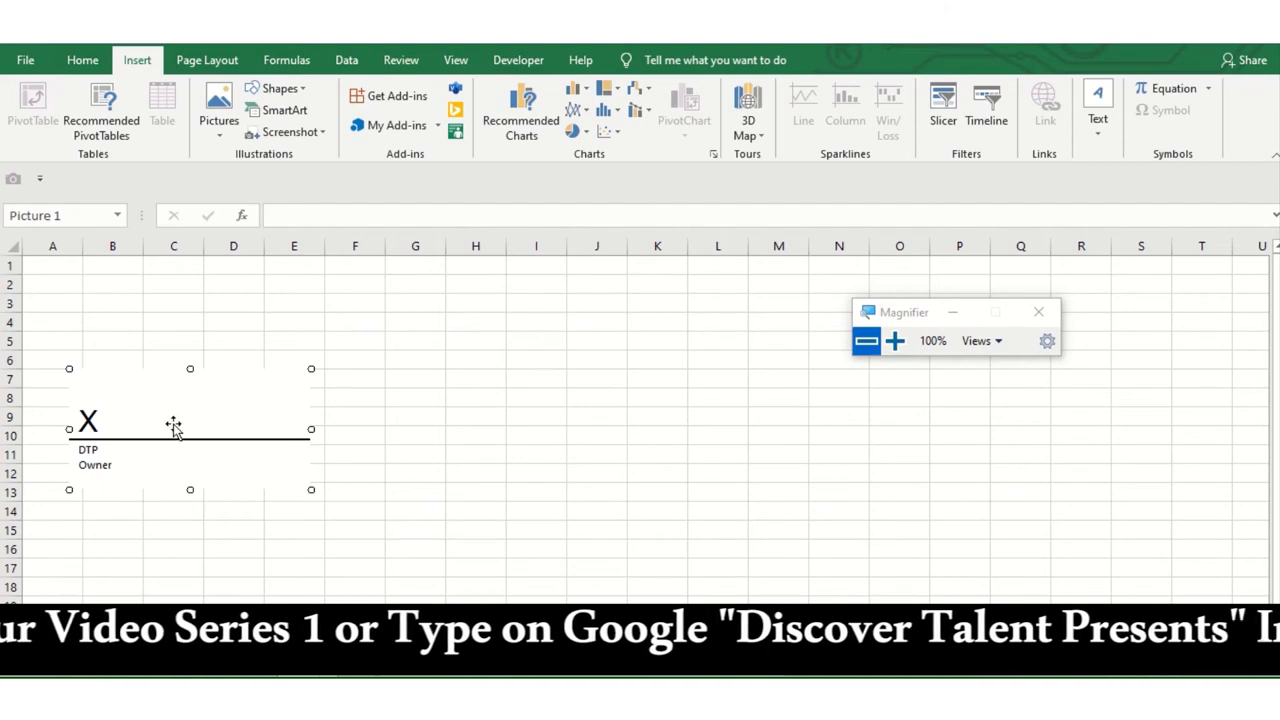
Save the workbook, move the signature line down to rows 12–18, and save again
{"action": "left_click", "coordinate": [25, 60]}
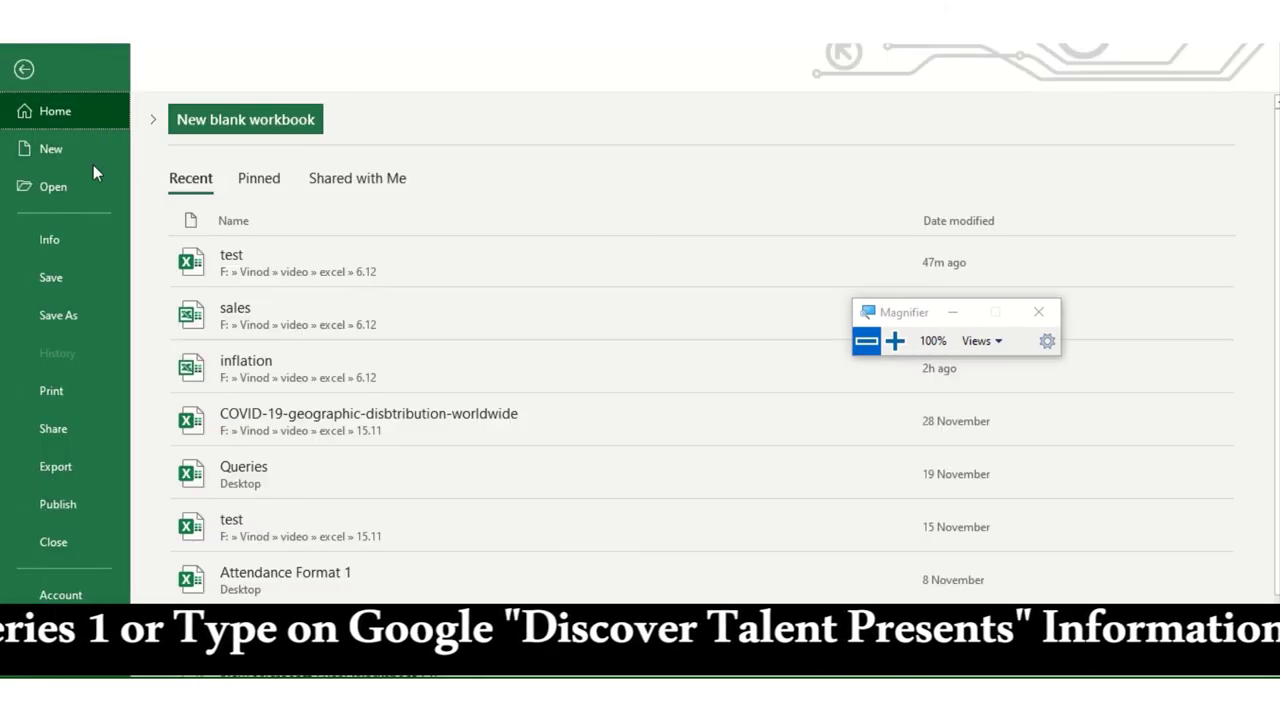
{"action": "left_click", "coordinate": [74, 284]}
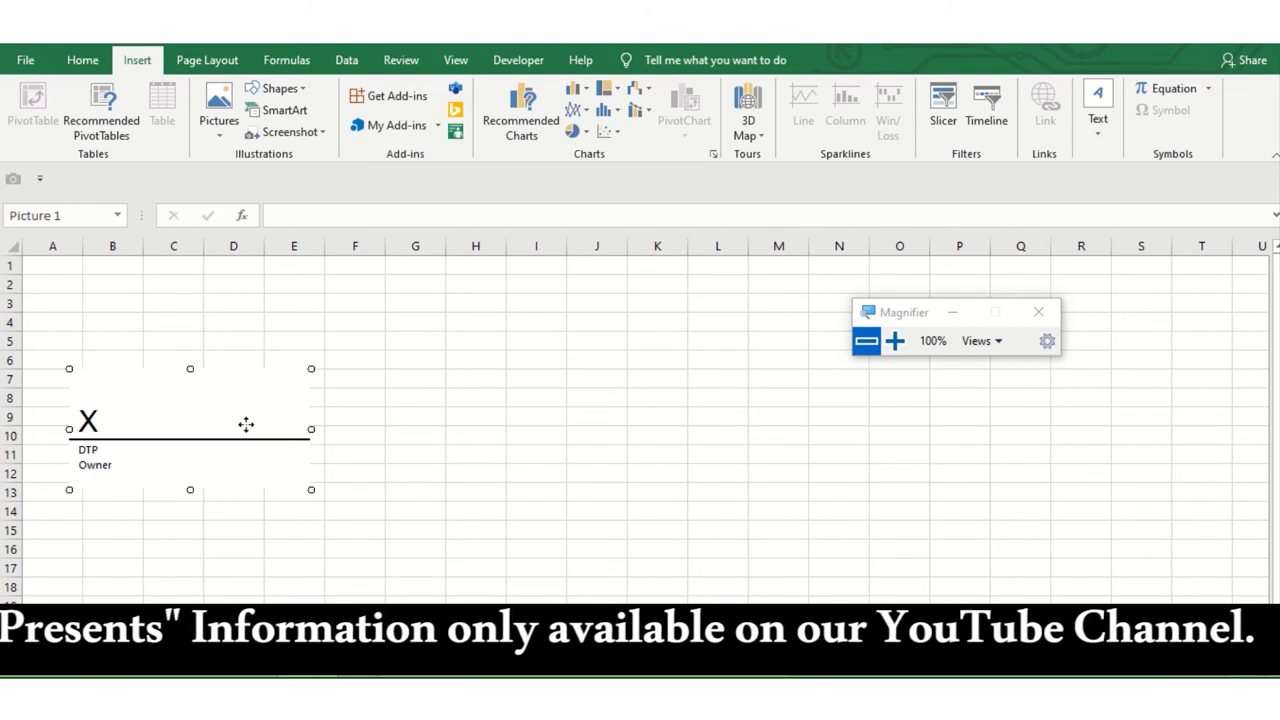
{"action": "left_click_drag", "start_coordinate": [246, 425], "coordinate": [199, 541]}
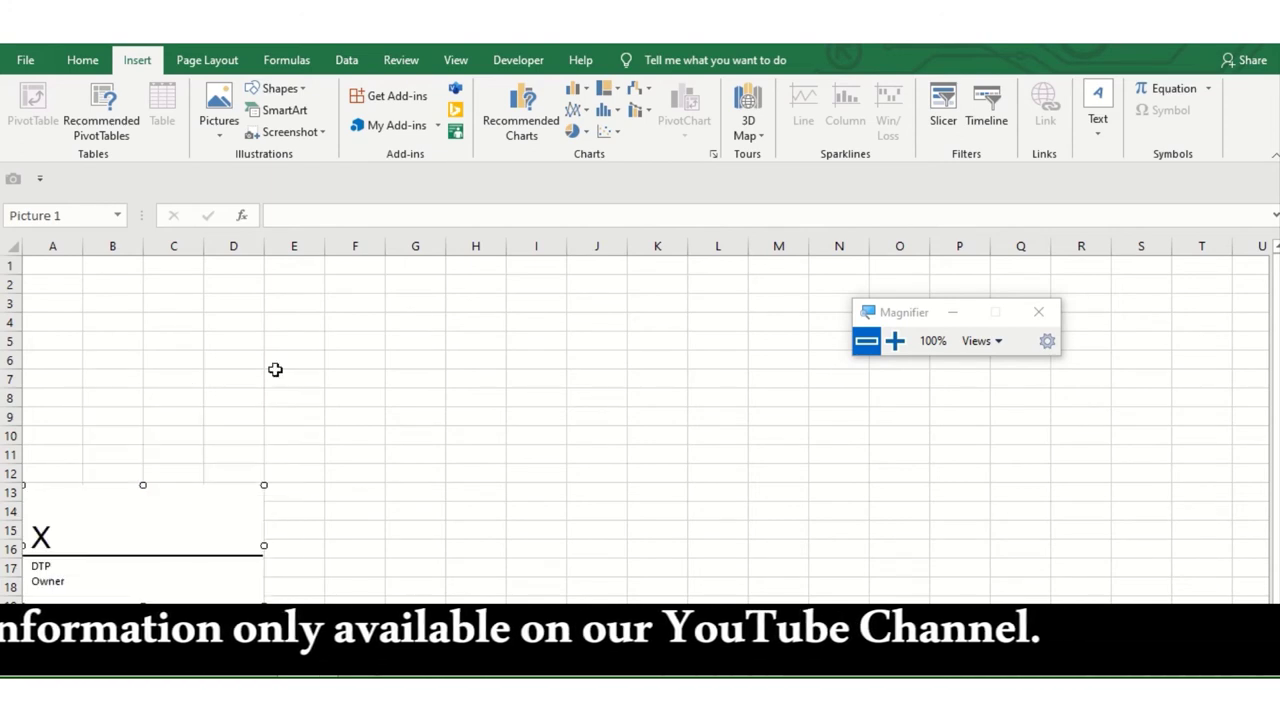
{"action": "left_click", "coordinate": [25, 60]}
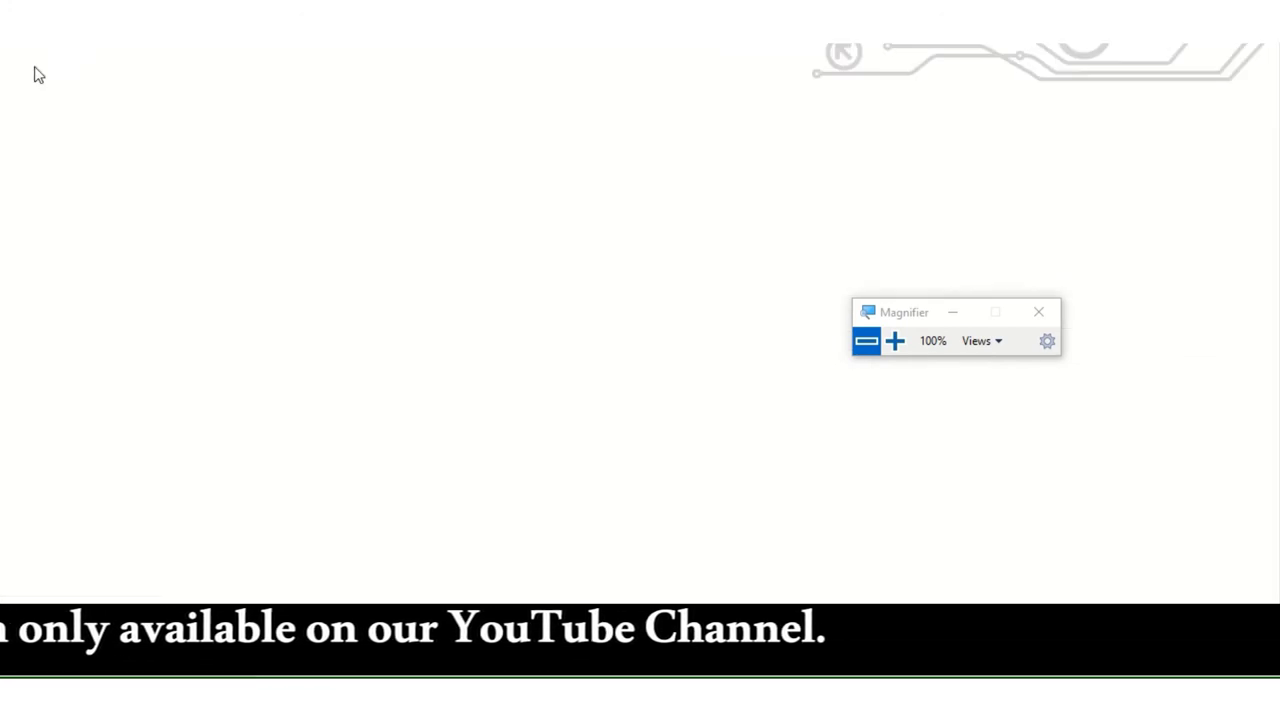
{"action": "left_click", "coordinate": [62, 279]}
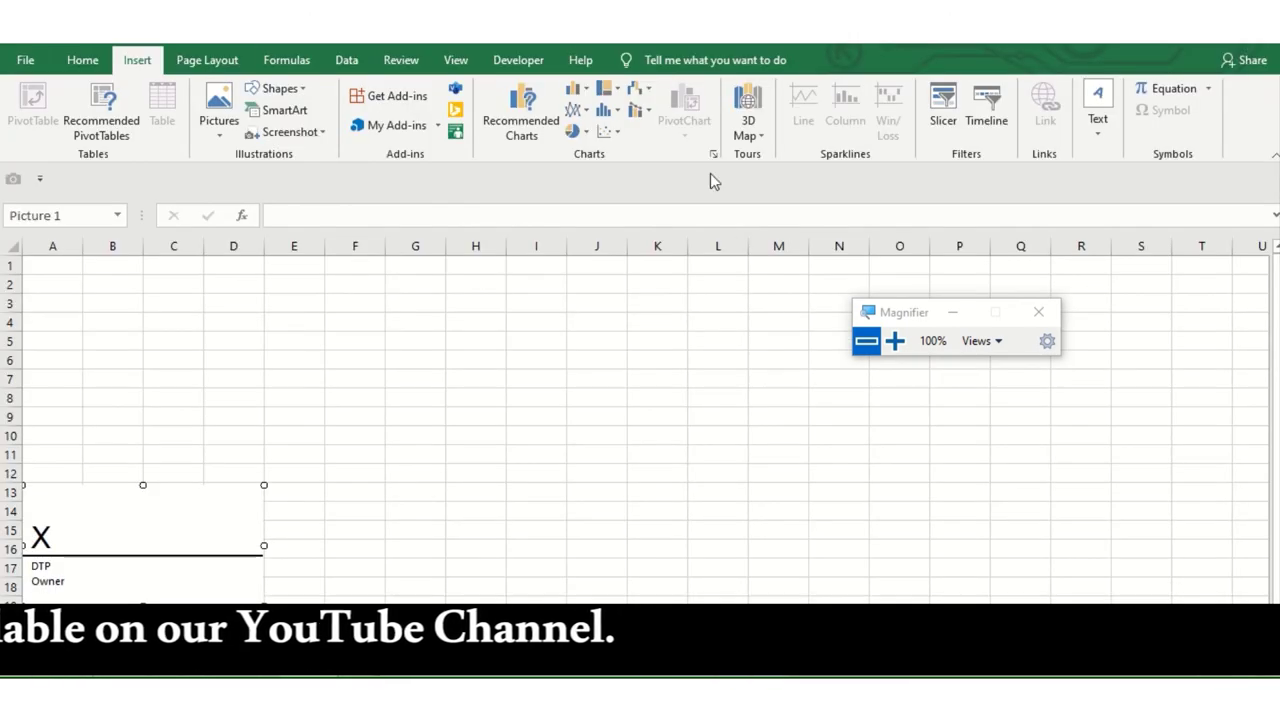
{"action": "left_click", "coordinate": [532, 410]}
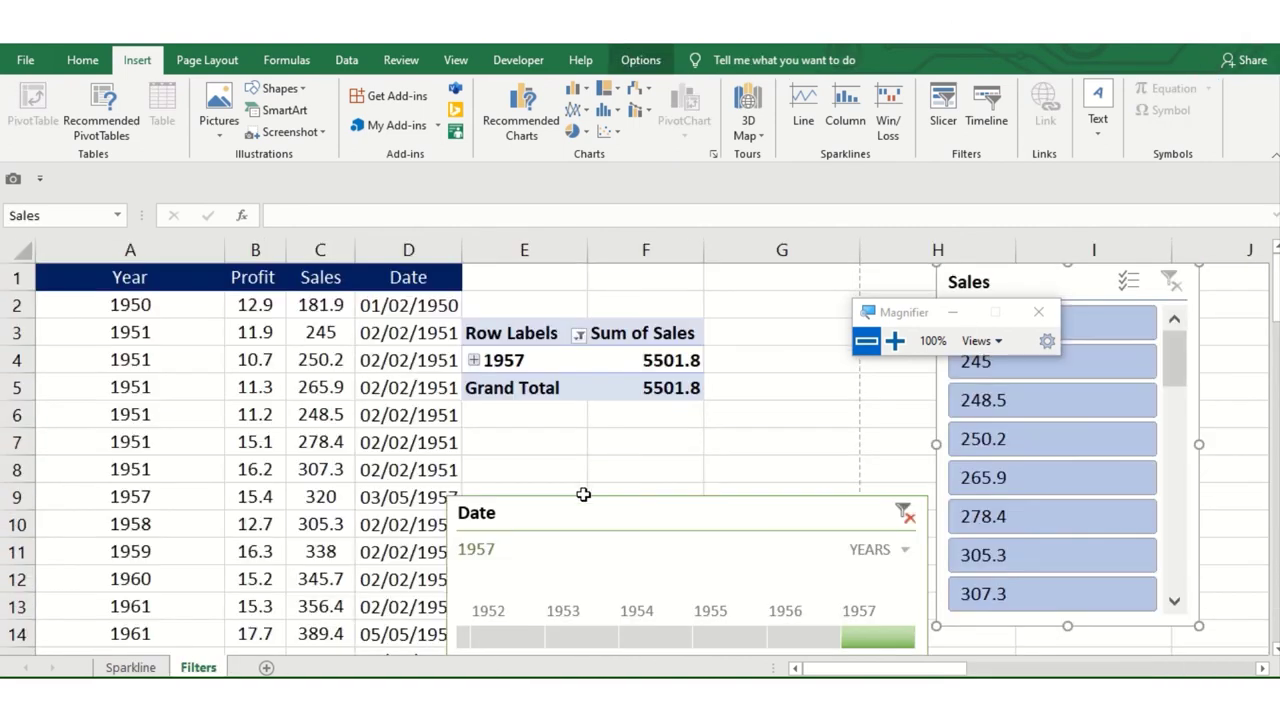
Reopen the test workbook from the 6.12 folder using File > Open > Browse
{"action": "left_click", "coordinate": [28, 60]}
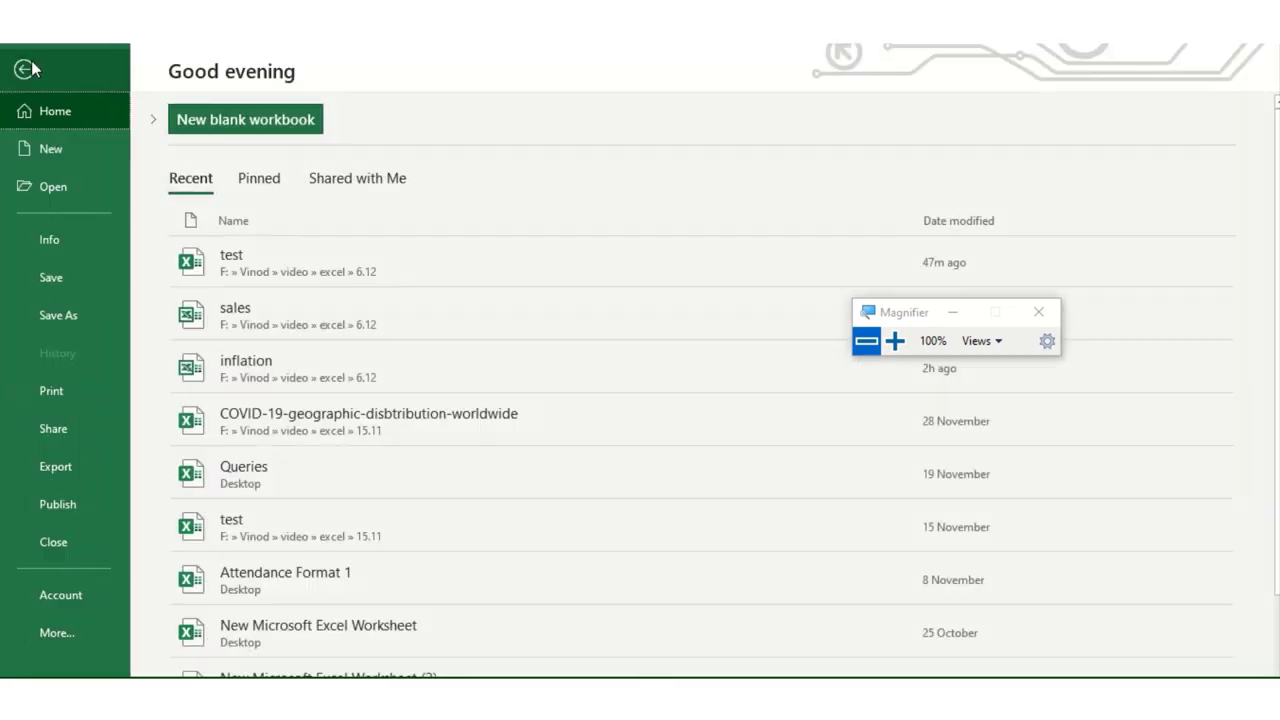
{"action": "left_click", "coordinate": [61, 196]}
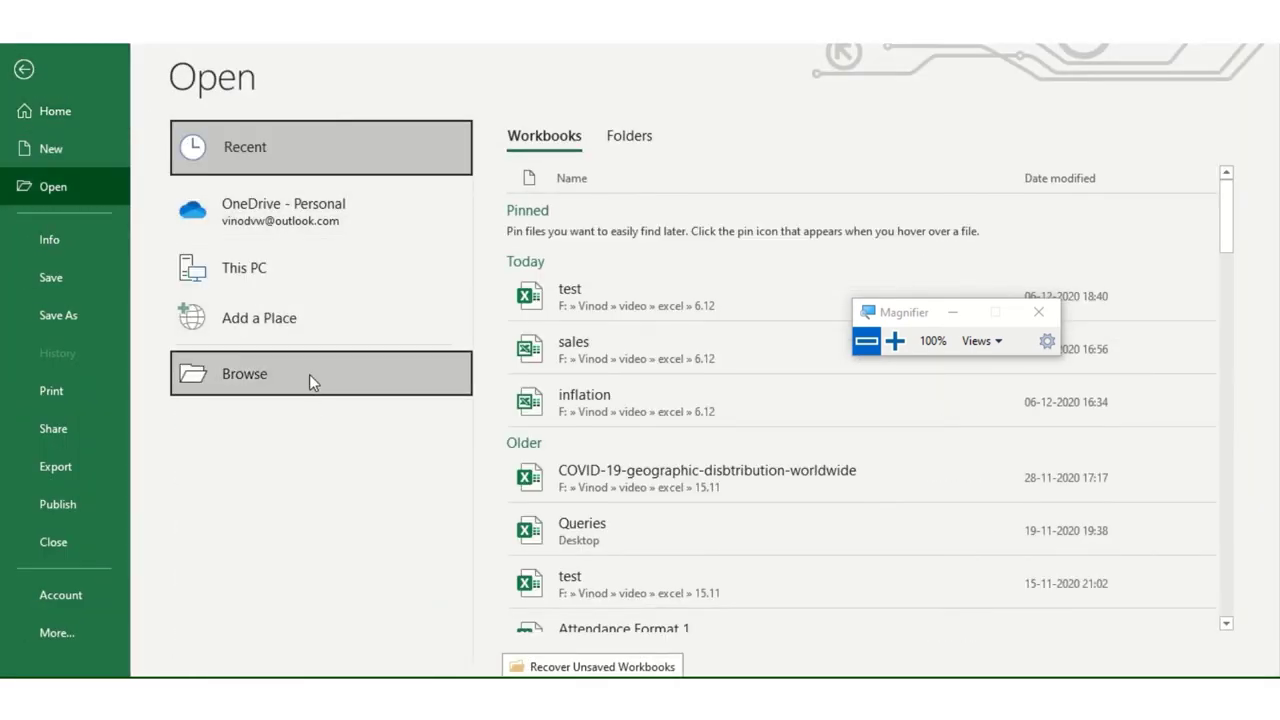
{"action": "left_click", "coordinate": [309, 374]}
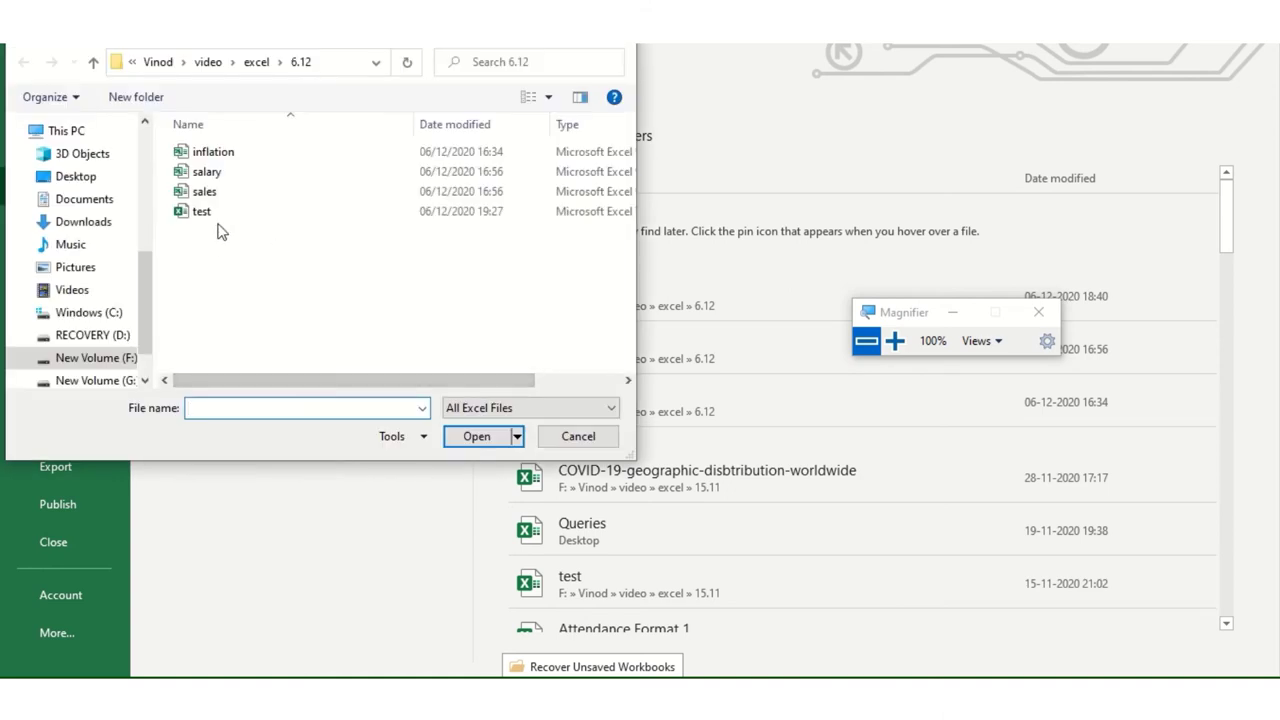
{"action": "left_click", "coordinate": [225, 214]}
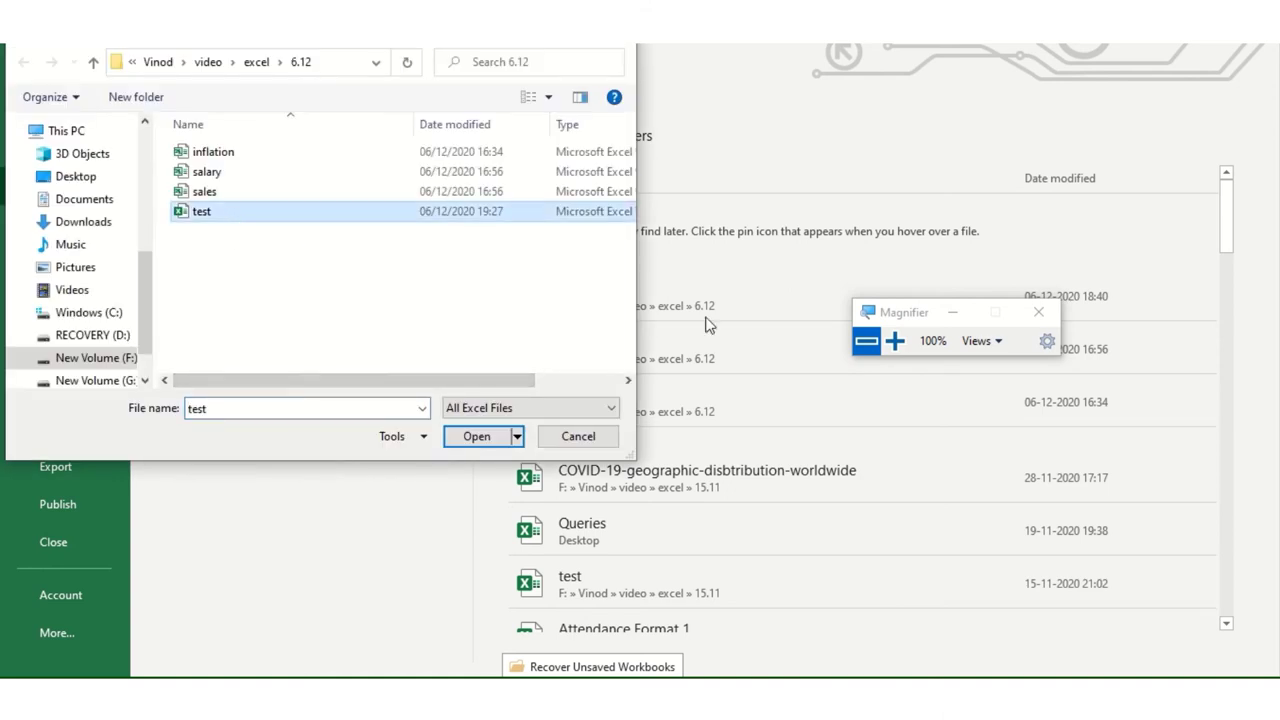
{"action": "left_click", "coordinate": [477, 437]}
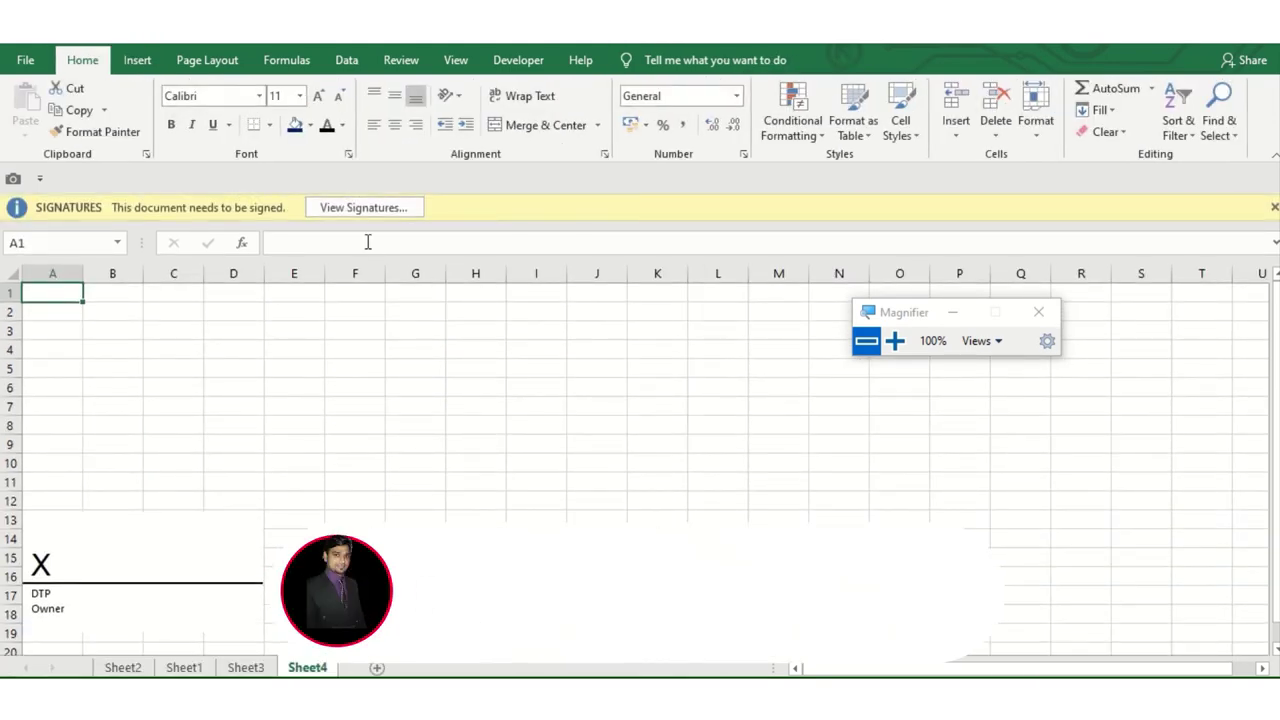
Show the Signatures pane listing DTP as a requested signer, then open Insert's Text options
{"action": "left_click", "coordinate": [887, 352]}
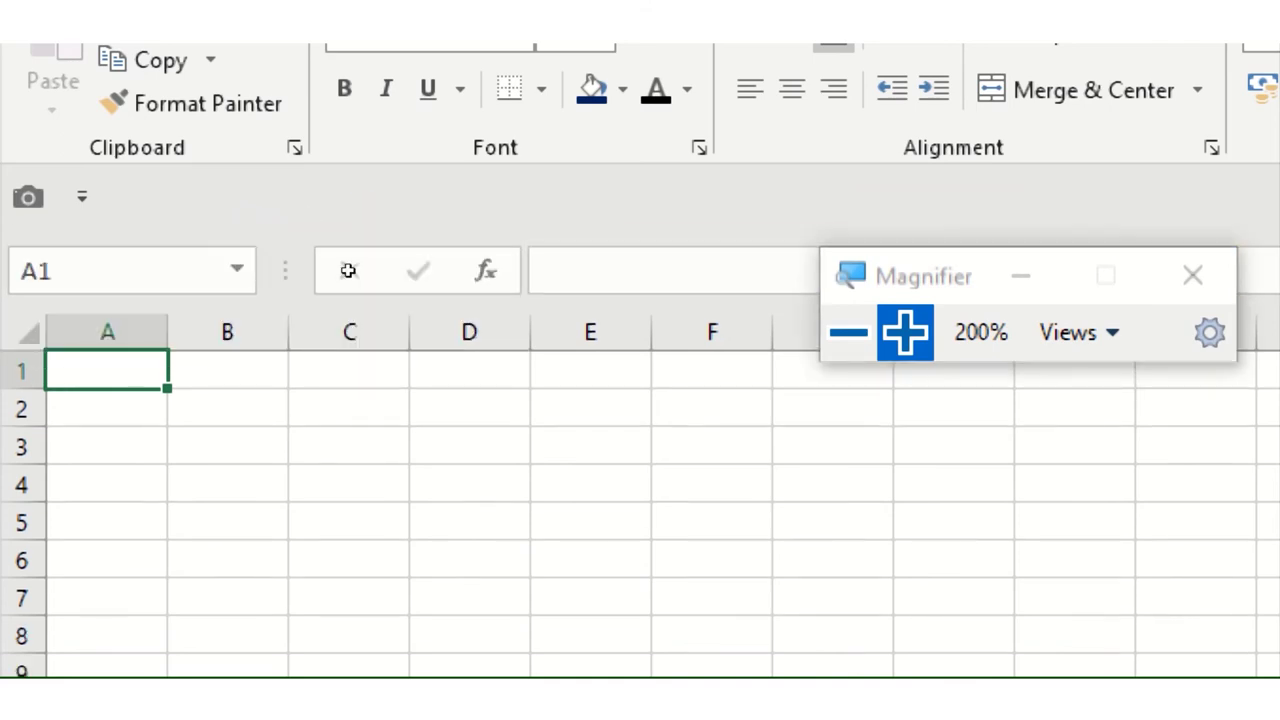
{"action": "left_click", "coordinate": [424, 256]}
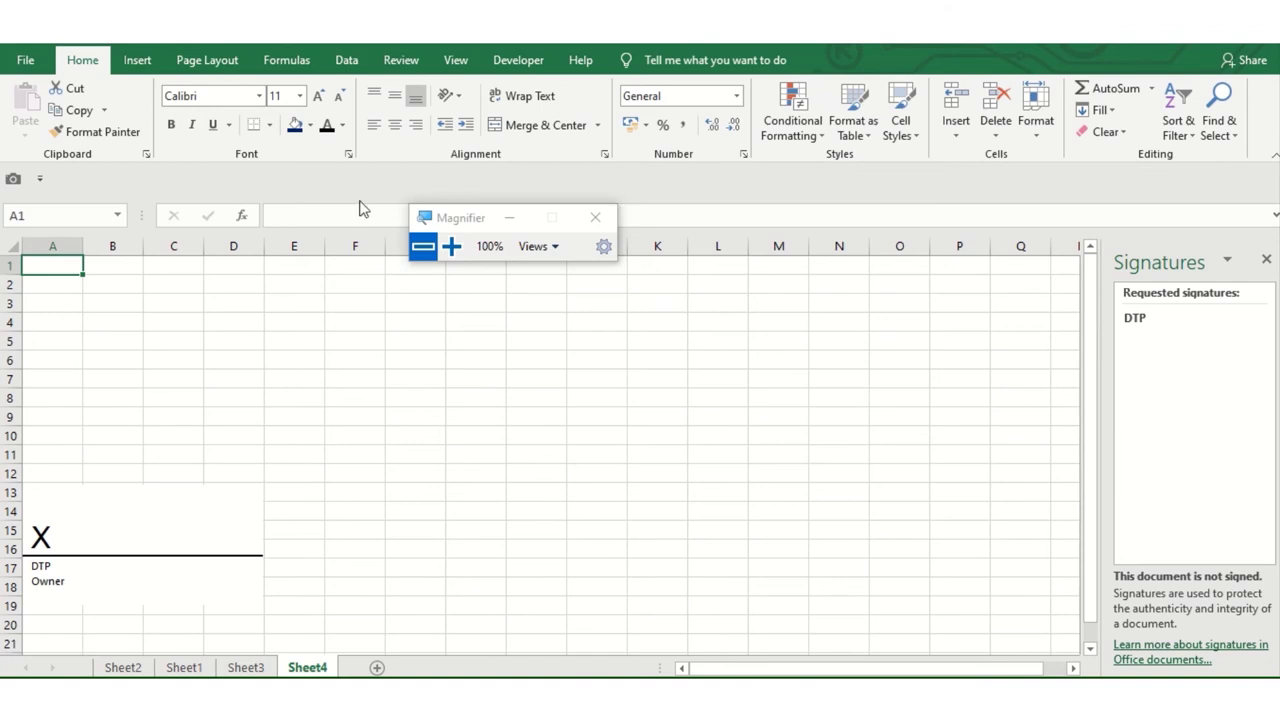
{"action": "left_click", "coordinate": [140, 60]}
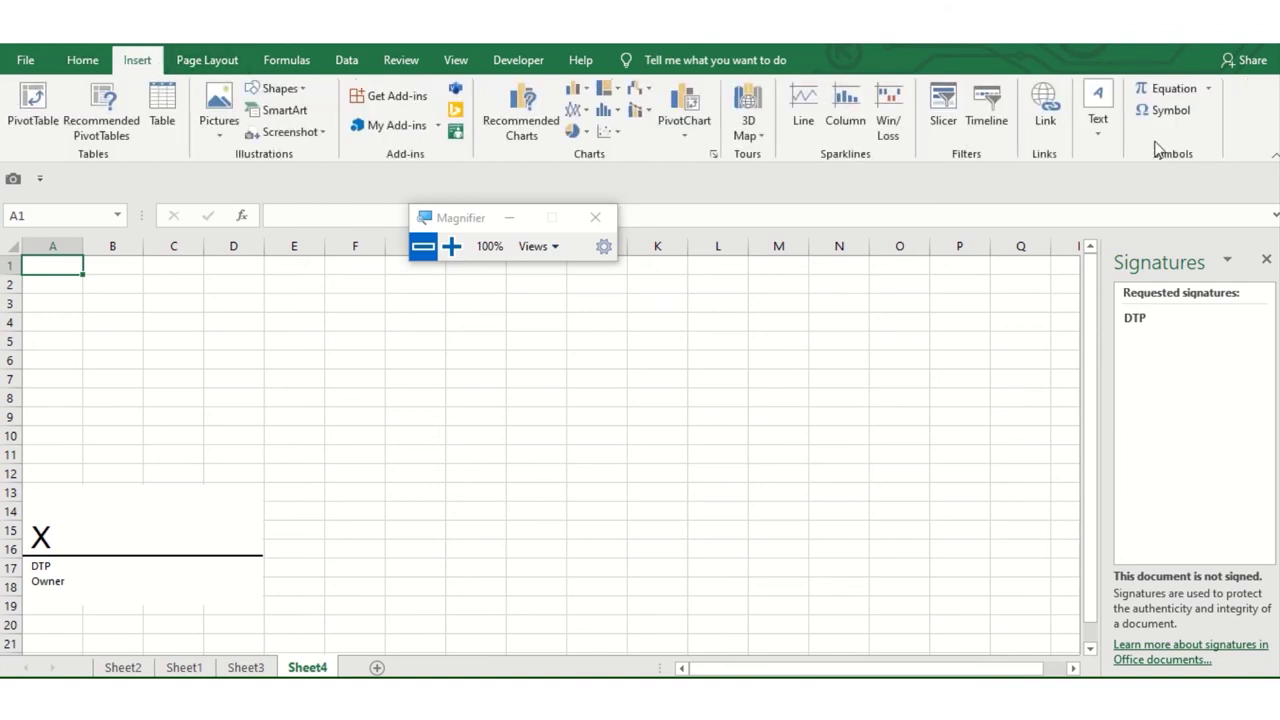
{"action": "left_click", "coordinate": [1098, 118]}
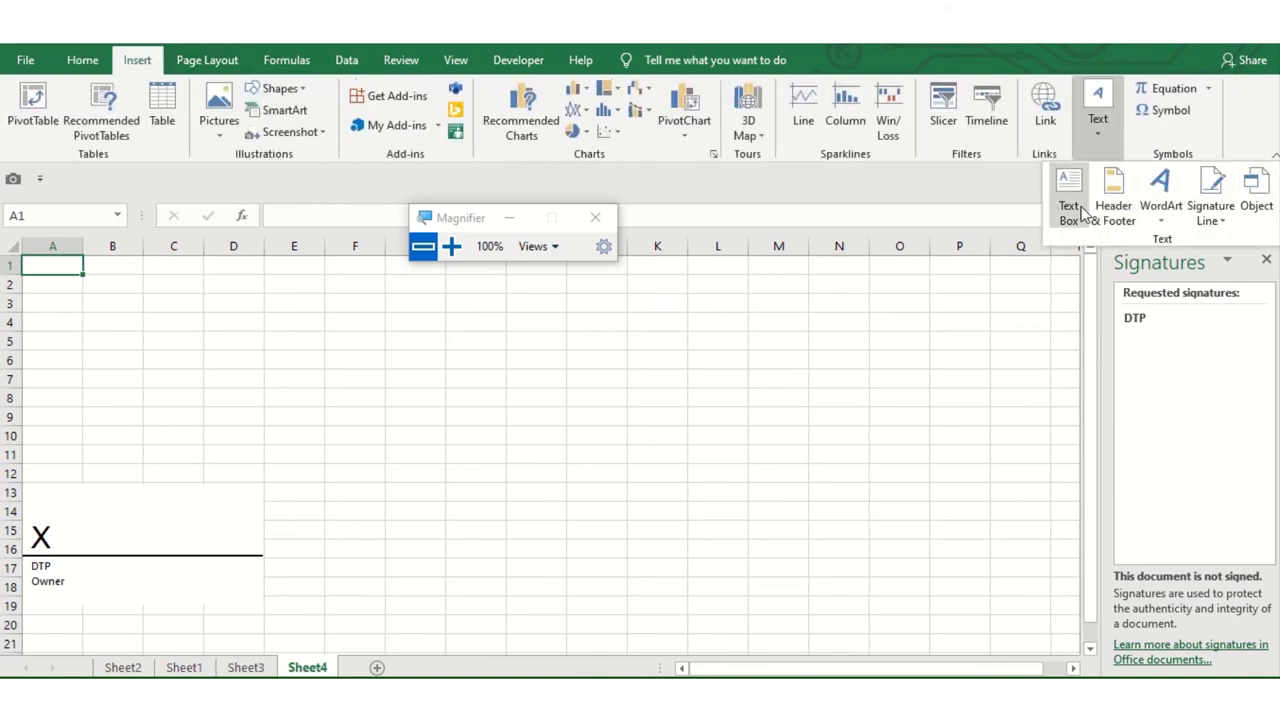
Add a blank equation placeholder, then insert the built-in Binomial Theorem equation
{"action": "left_click", "coordinate": [1212, 125]}
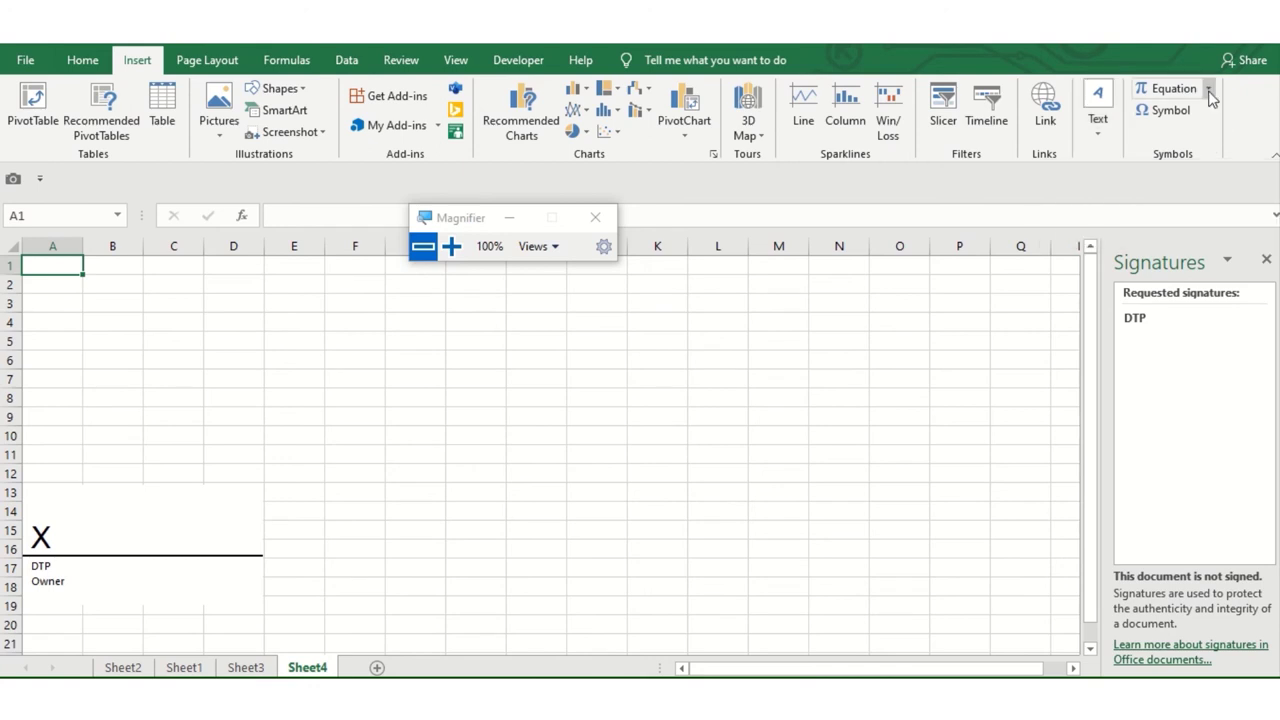
{"action": "key", "text": "alt+equal"}
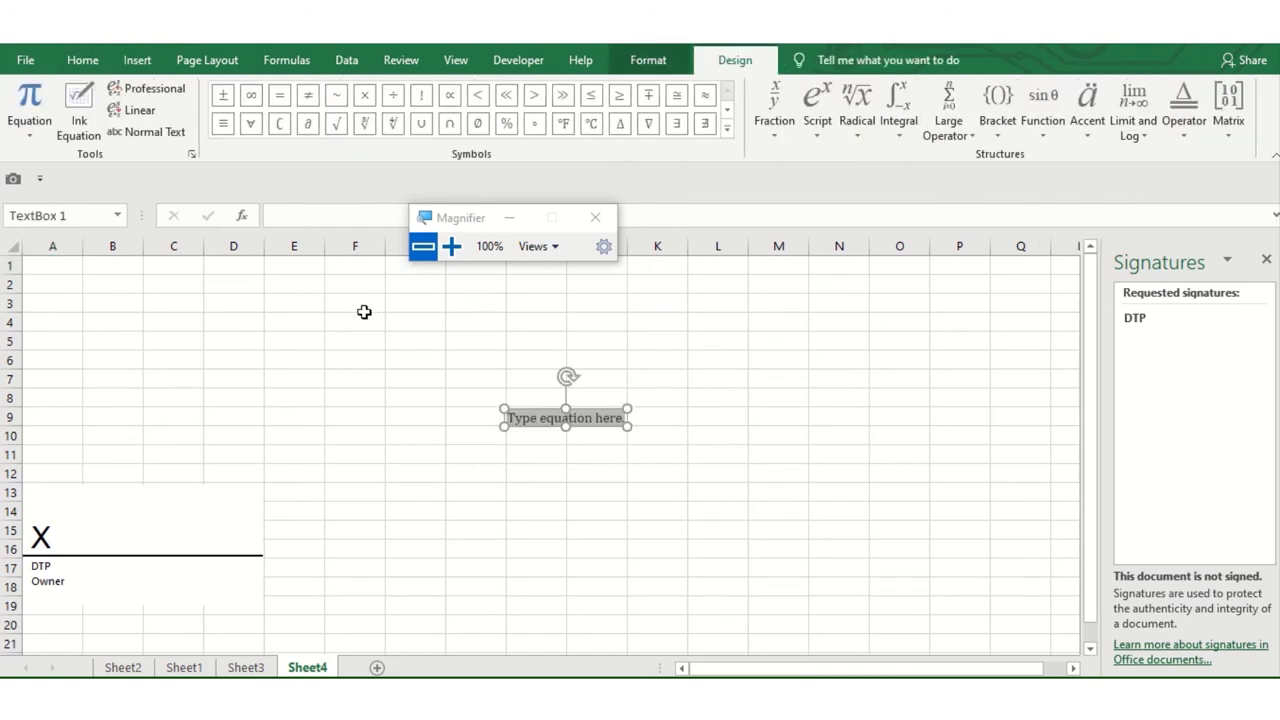
{"action": "left_click", "coordinate": [255, 396]}
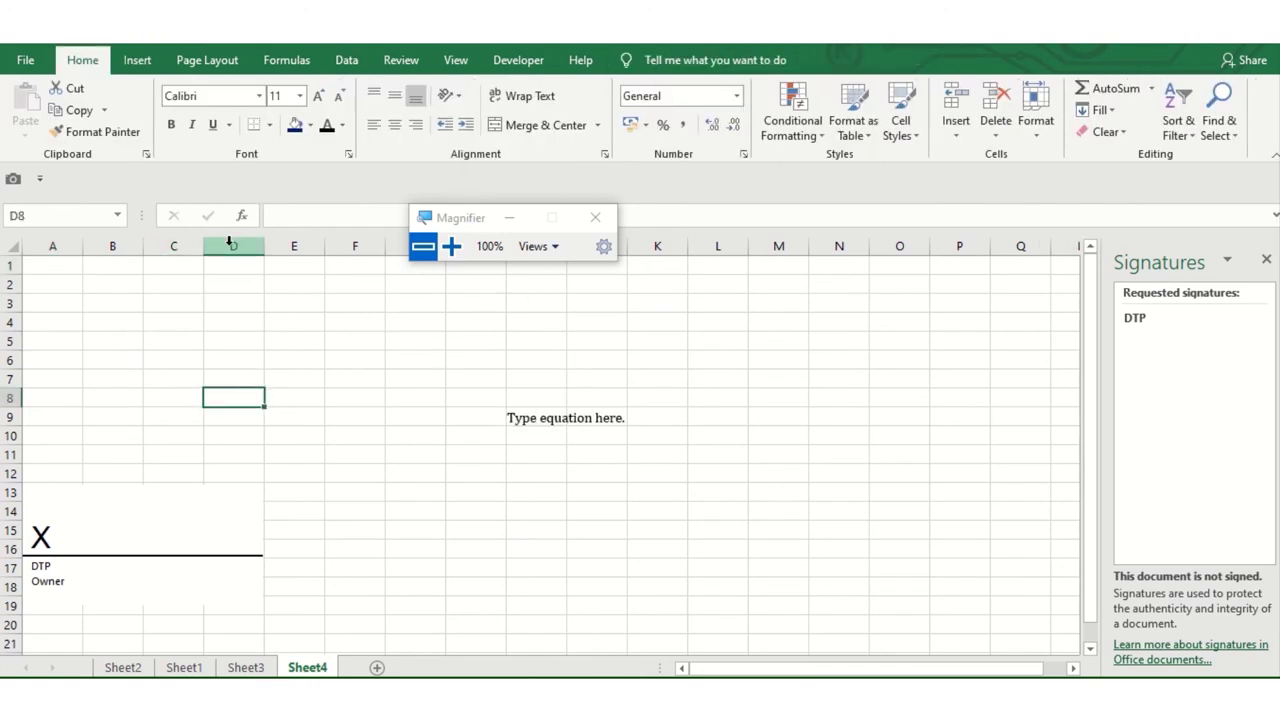
{"action": "left_click", "coordinate": [137, 60]}
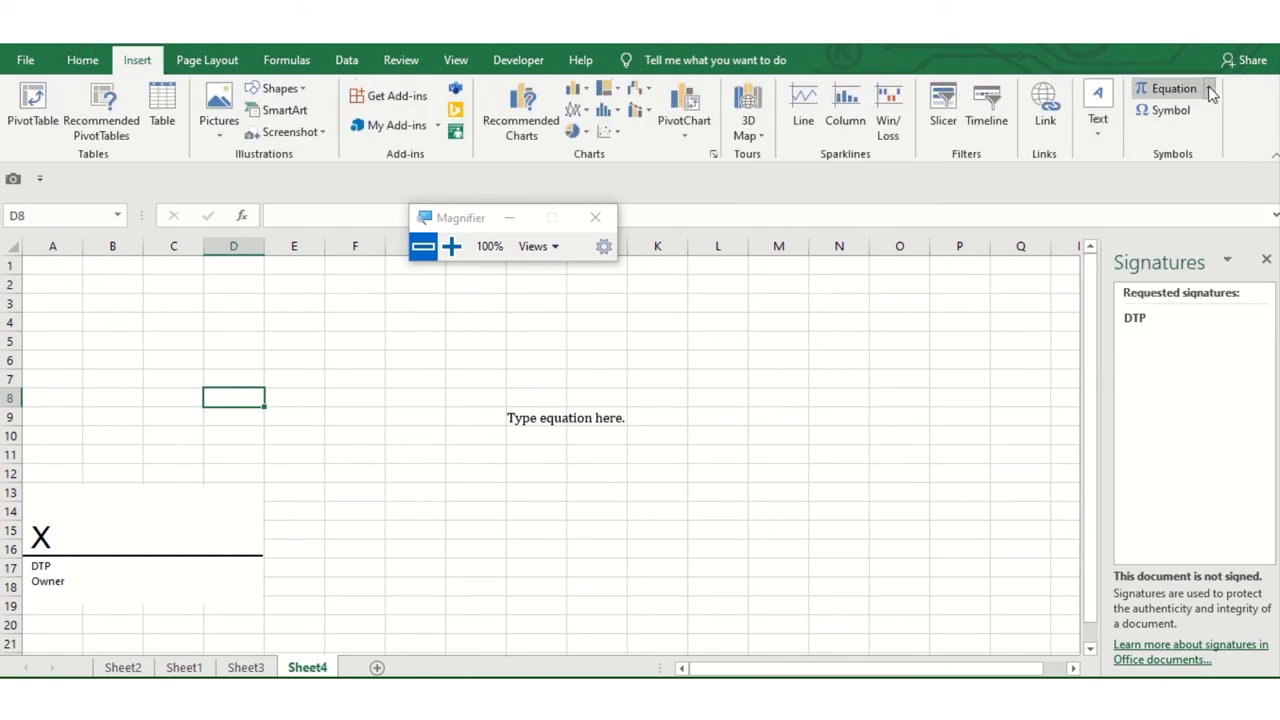
{"action": "left_click", "coordinate": [1208, 89]}
{"action": "left_click", "coordinate": [1020, 288]}
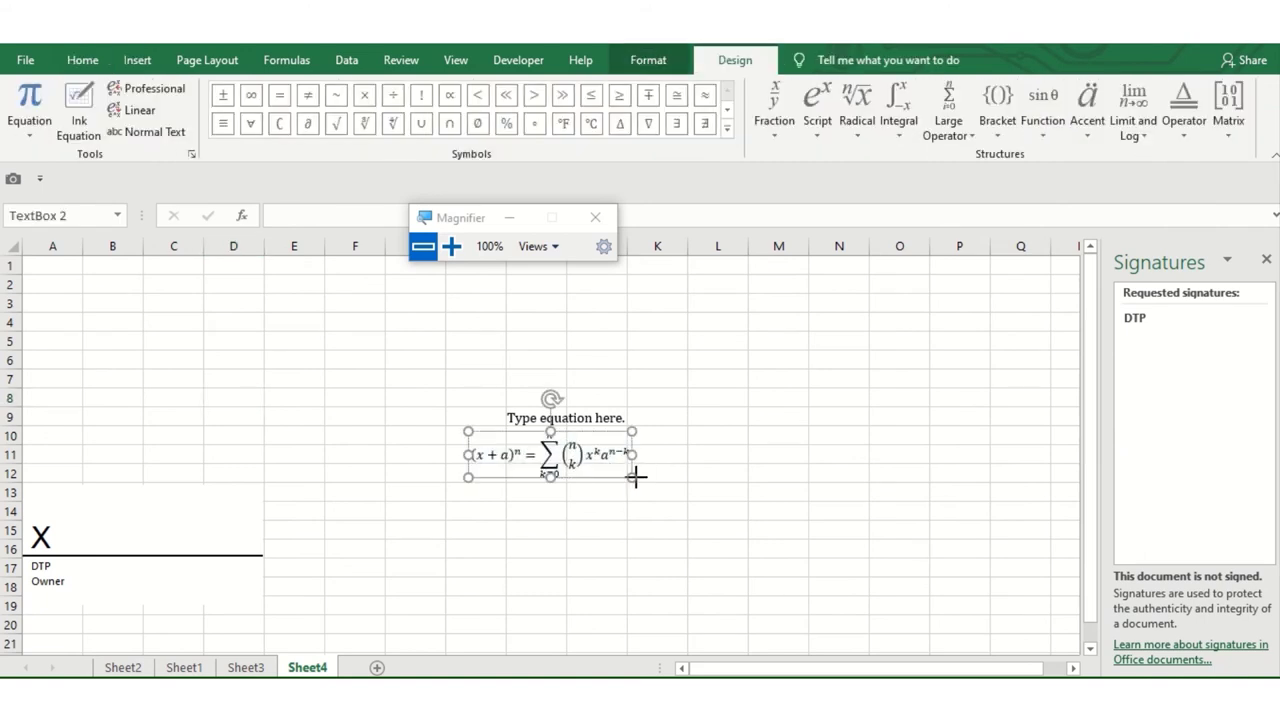
Widen the binomial equation box and move it up to rows 4–6, zooming to check
{"action": "left_click_drag", "start_coordinate": [639, 483], "coordinate": [871, 577]}
{"action": "left_click_drag", "start_coordinate": [752, 455], "coordinate": [563, 443]}
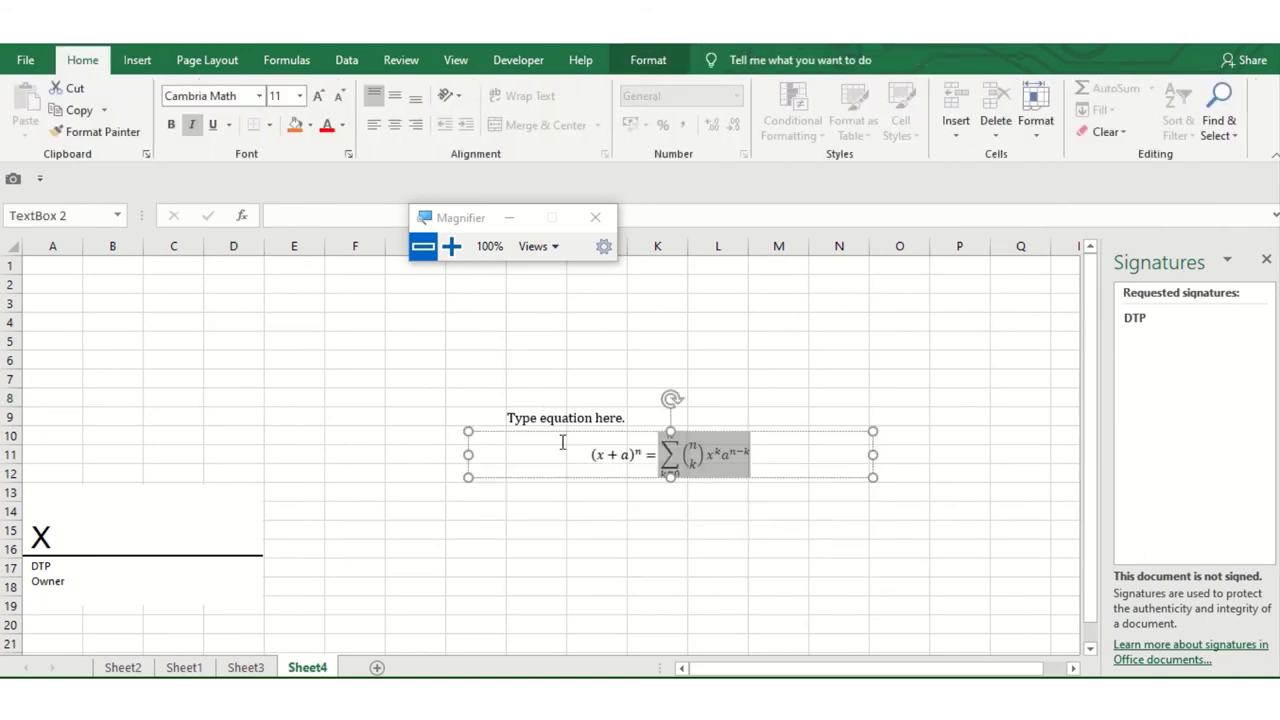
{"action": "left_click", "coordinate": [729, 514]}
{"action": "left_click", "coordinate": [760, 453]}
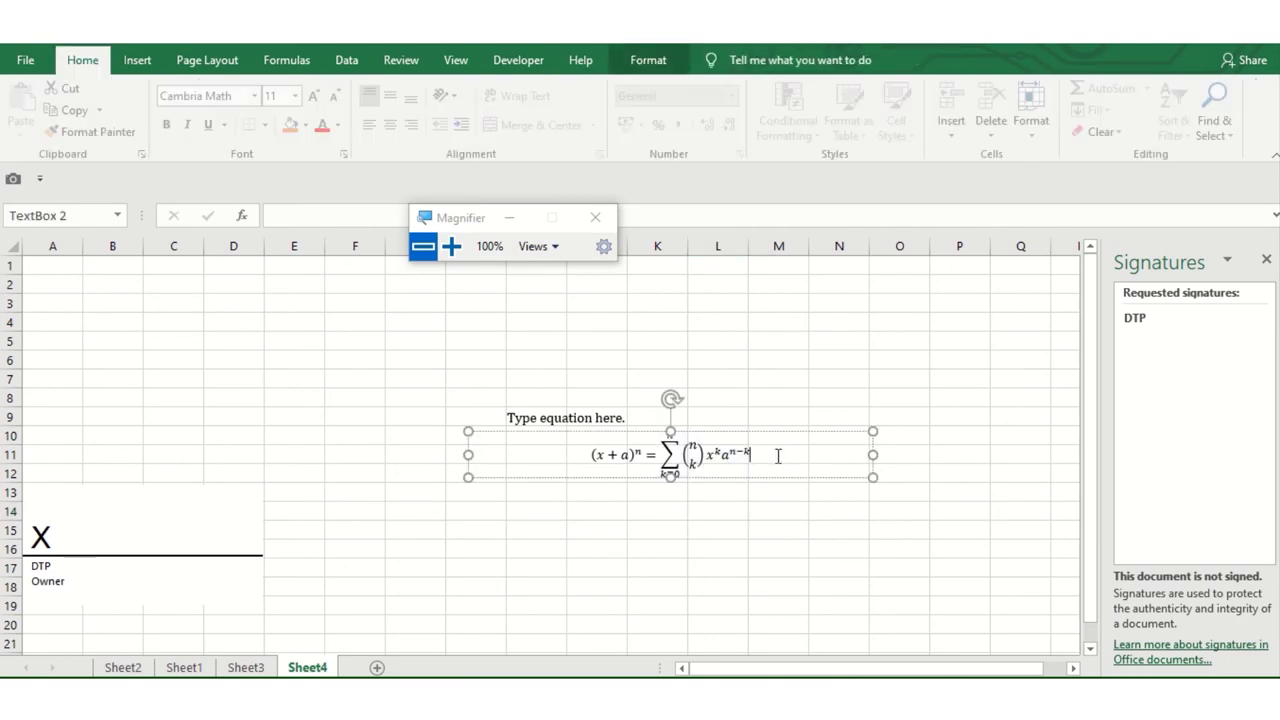
{"action": "left_click_drag", "start_coordinate": [777, 431], "coordinate": [390, 330]}
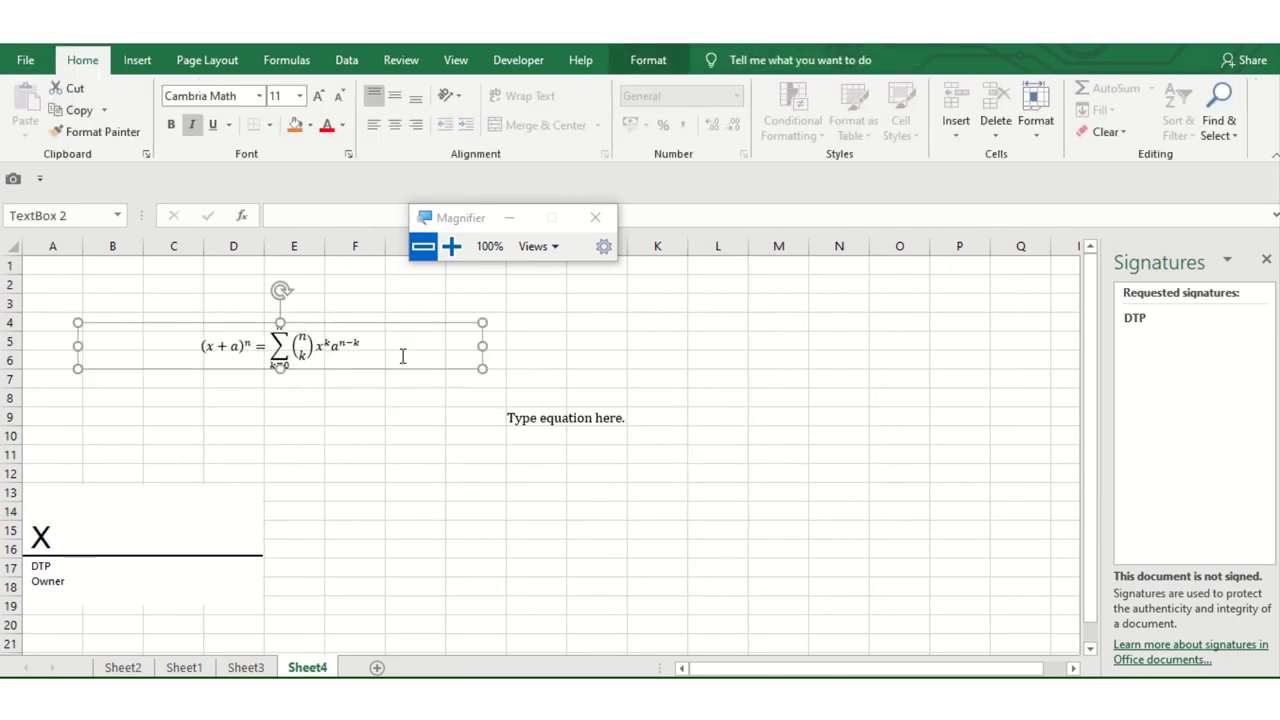
{"action": "left_click", "coordinate": [453, 248]}
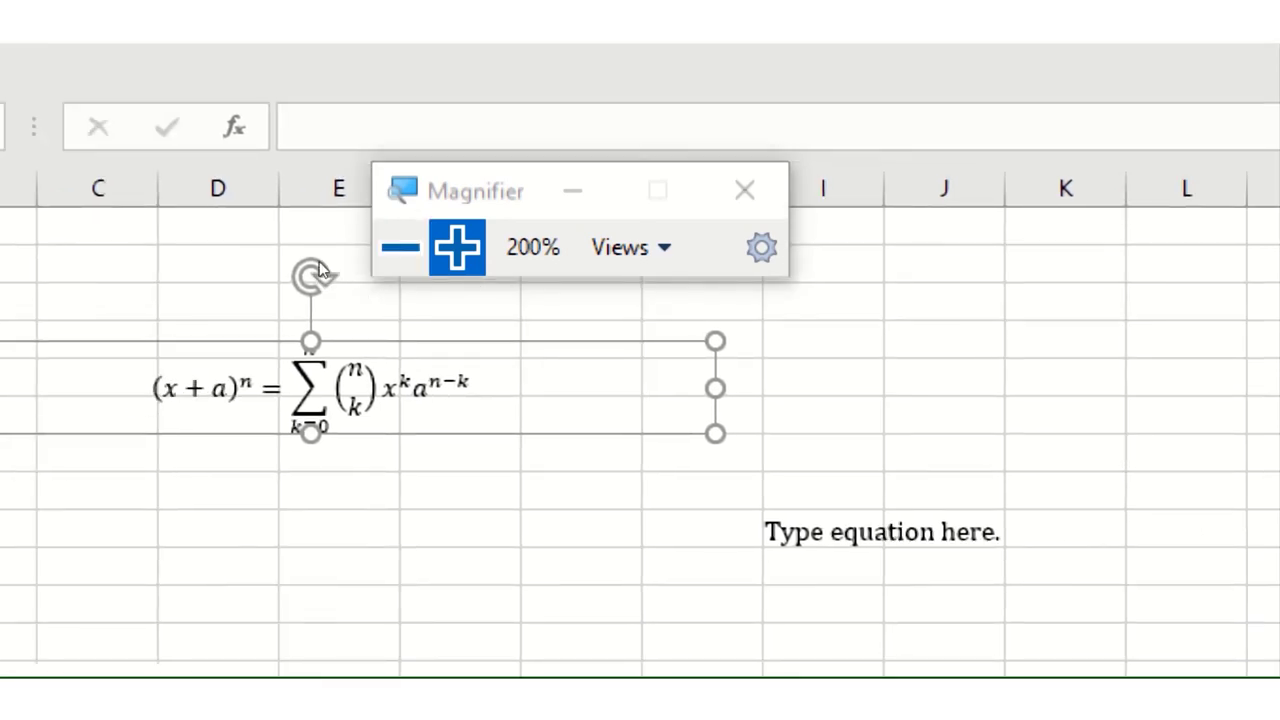
{"action": "left_click", "coordinate": [400, 247]}
In a new Edge tab, search Bing for 'equation in mathematics'
{"action": "key", "text": "alt+Tab"}
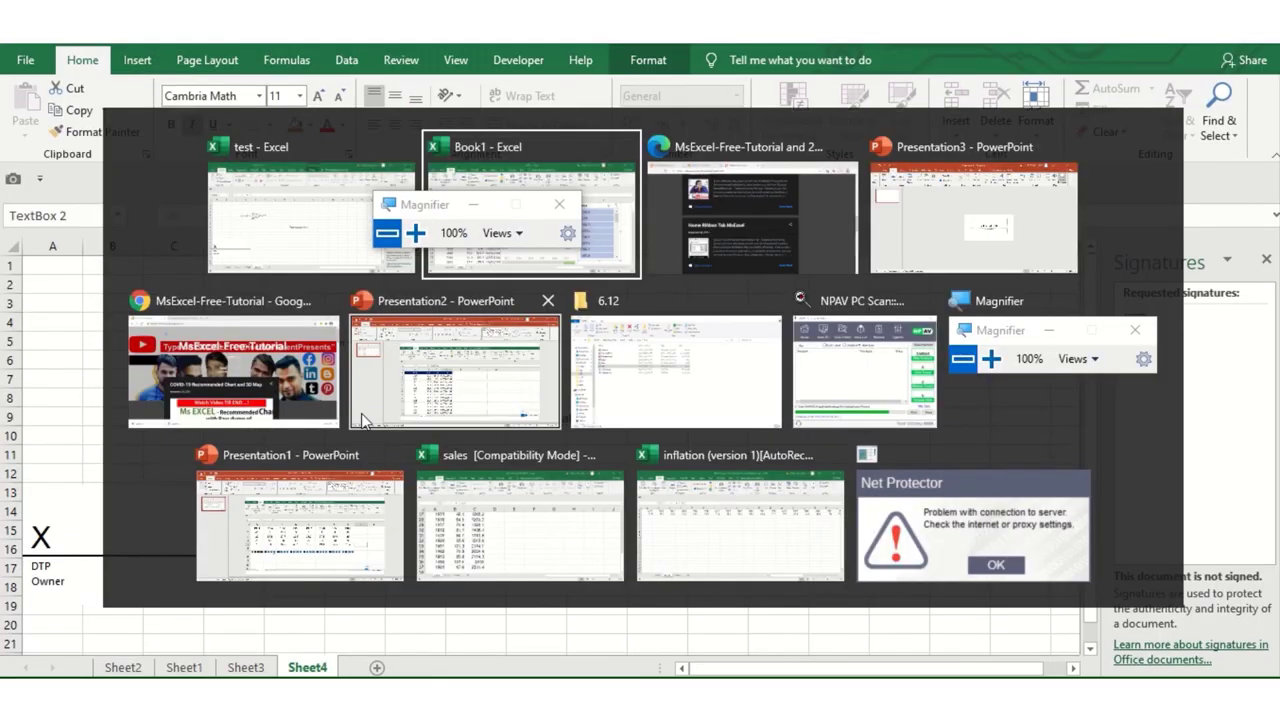
{"action": "key", "text": "alt+Tab"}
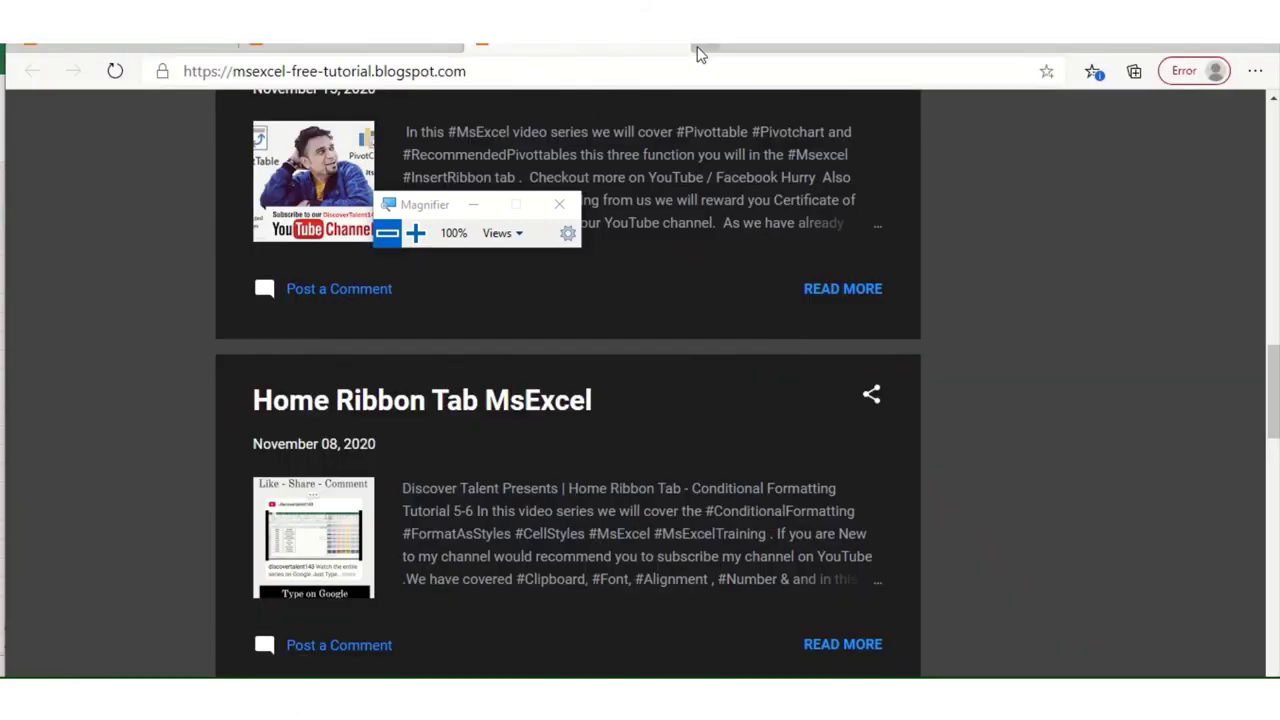
{"action": "left_click", "coordinate": [704, 48]}
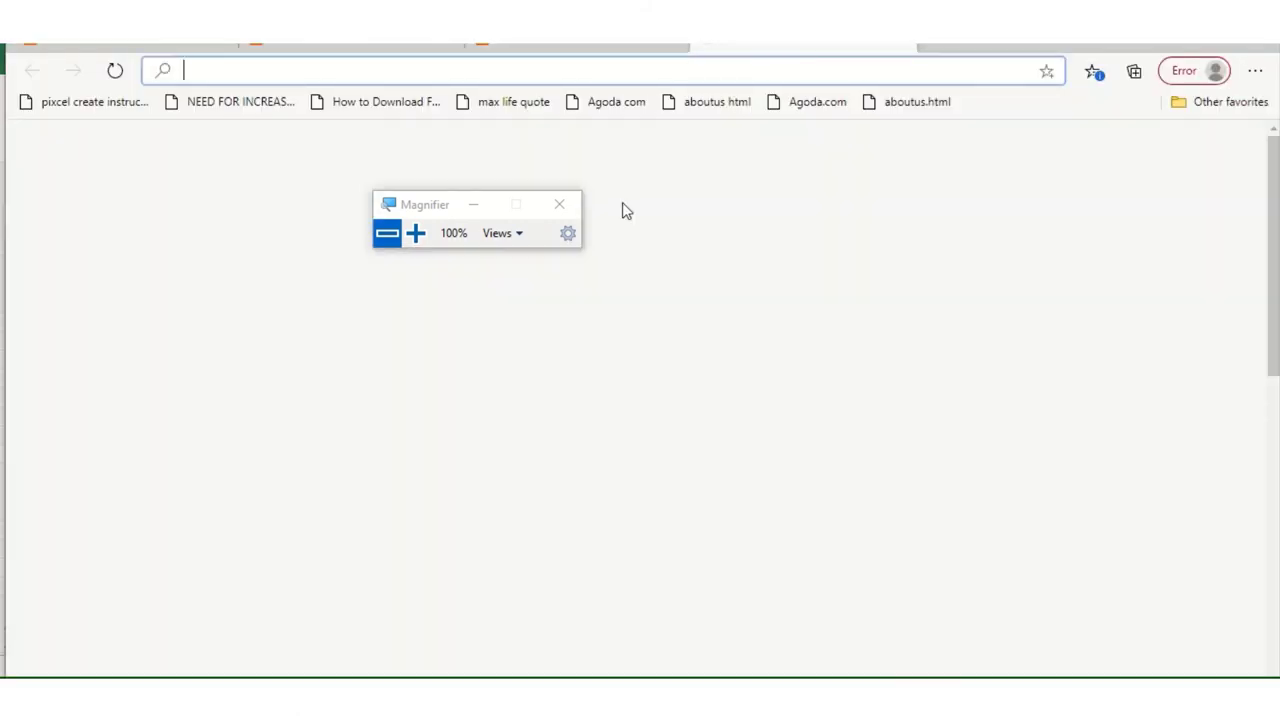
{"action": "type", "text": "equa"}
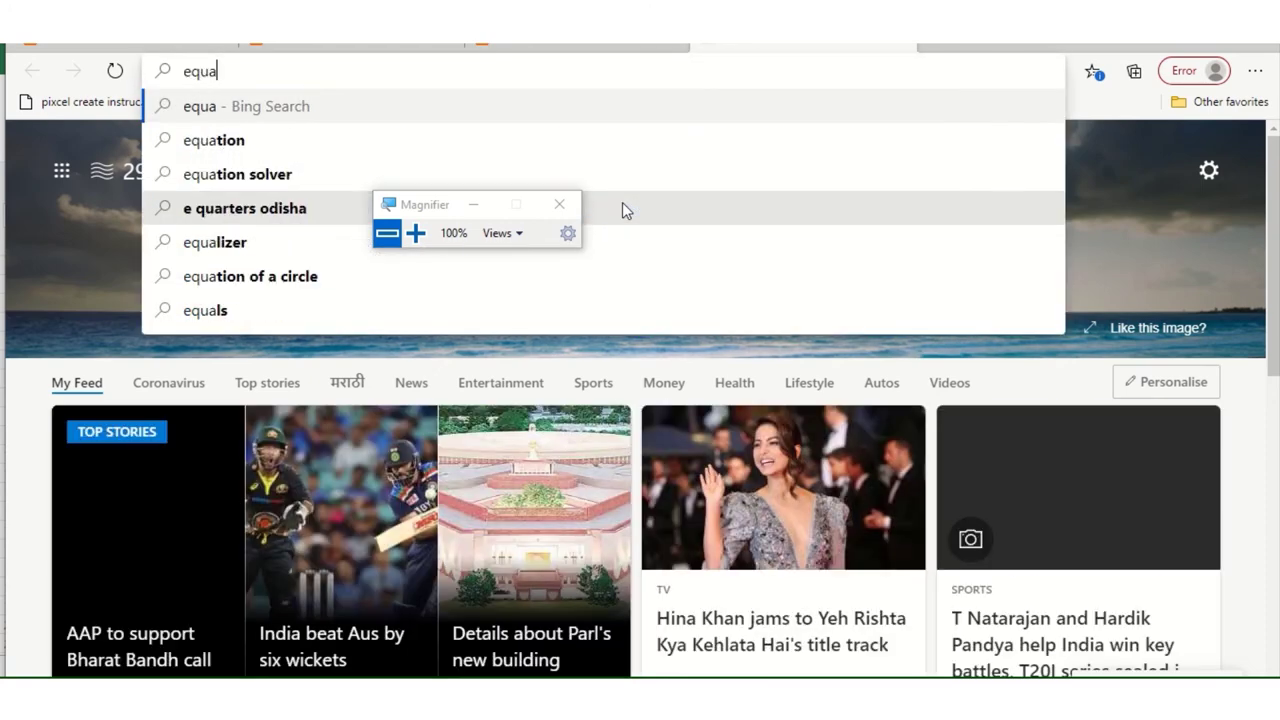
{"action": "type", "text": "tion in matlab"}
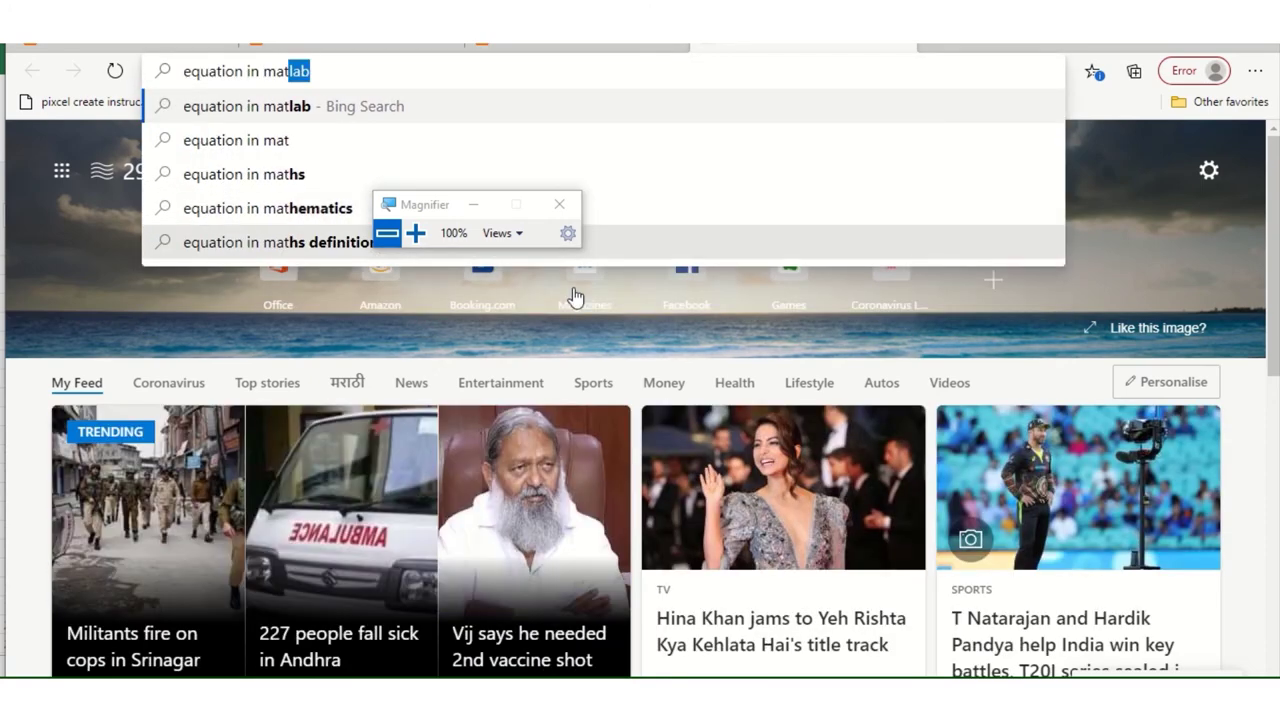
{"action": "left_click", "coordinate": [313, 216]}
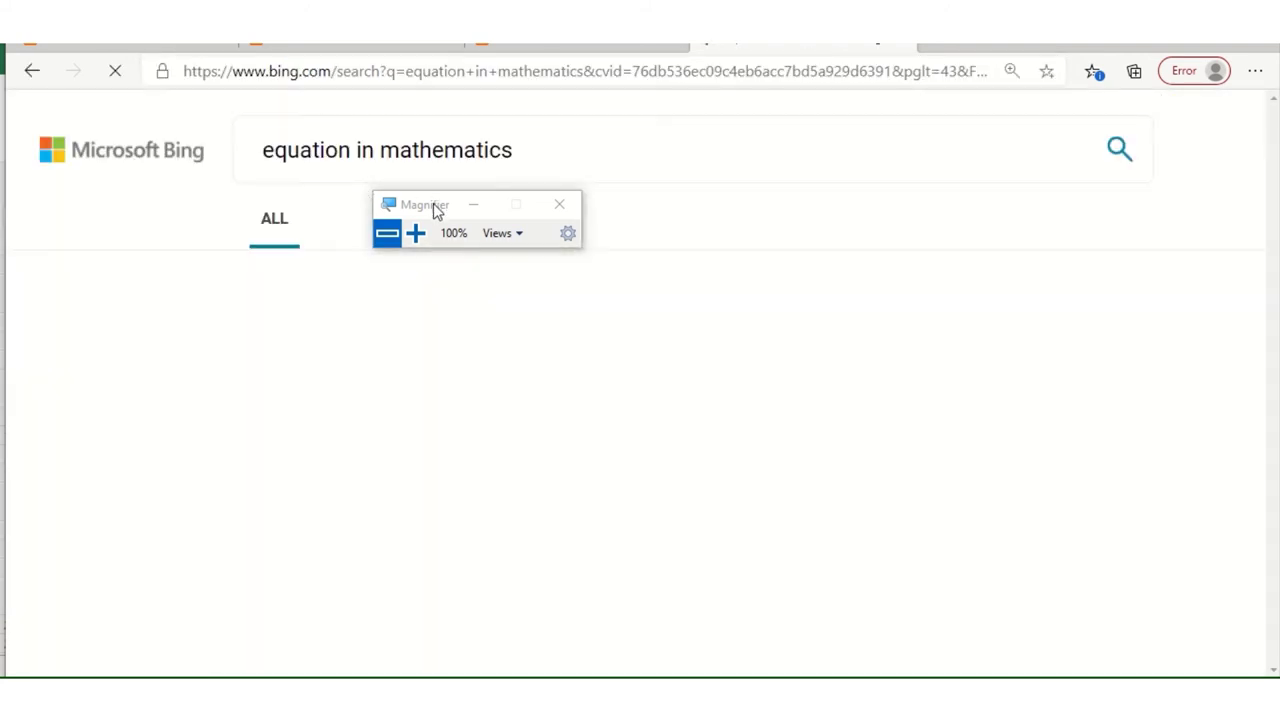
Browse the Bing image results for the equation search, then return to Excel
{"action": "left_click_drag", "start_coordinate": [433, 203], "coordinate": [628, 168]}
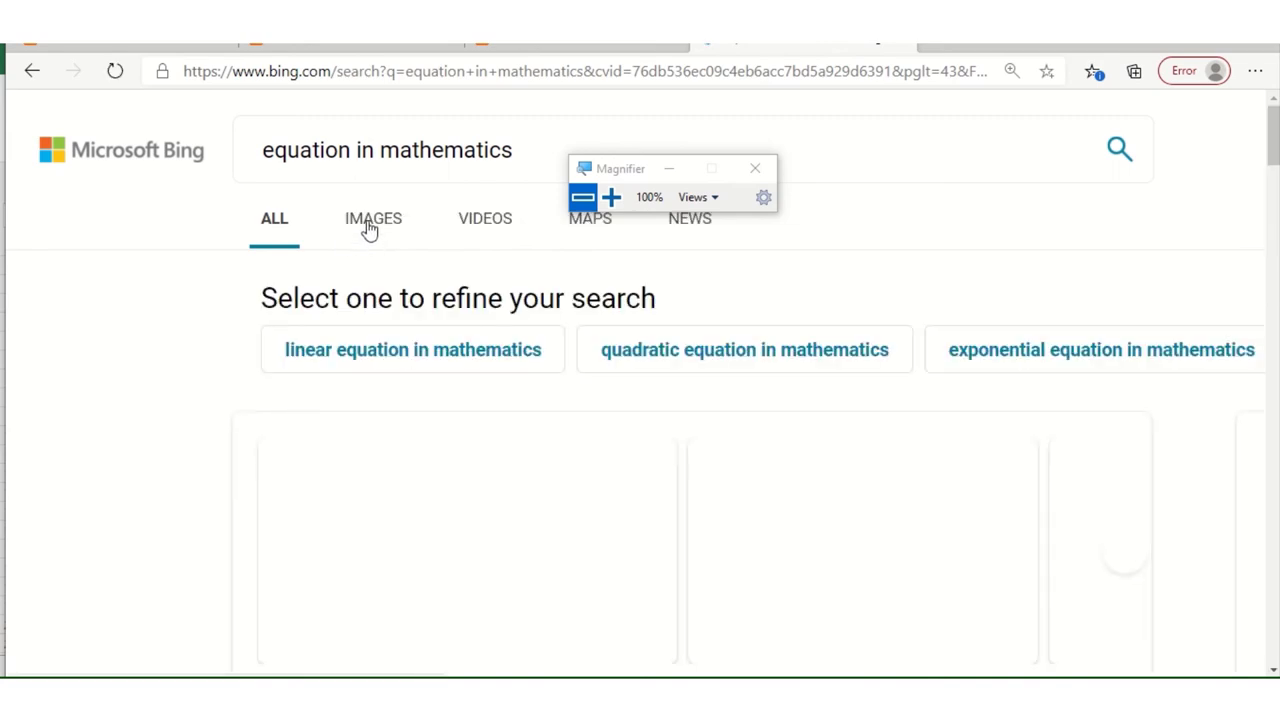
{"action": "left_click", "coordinate": [369, 229]}
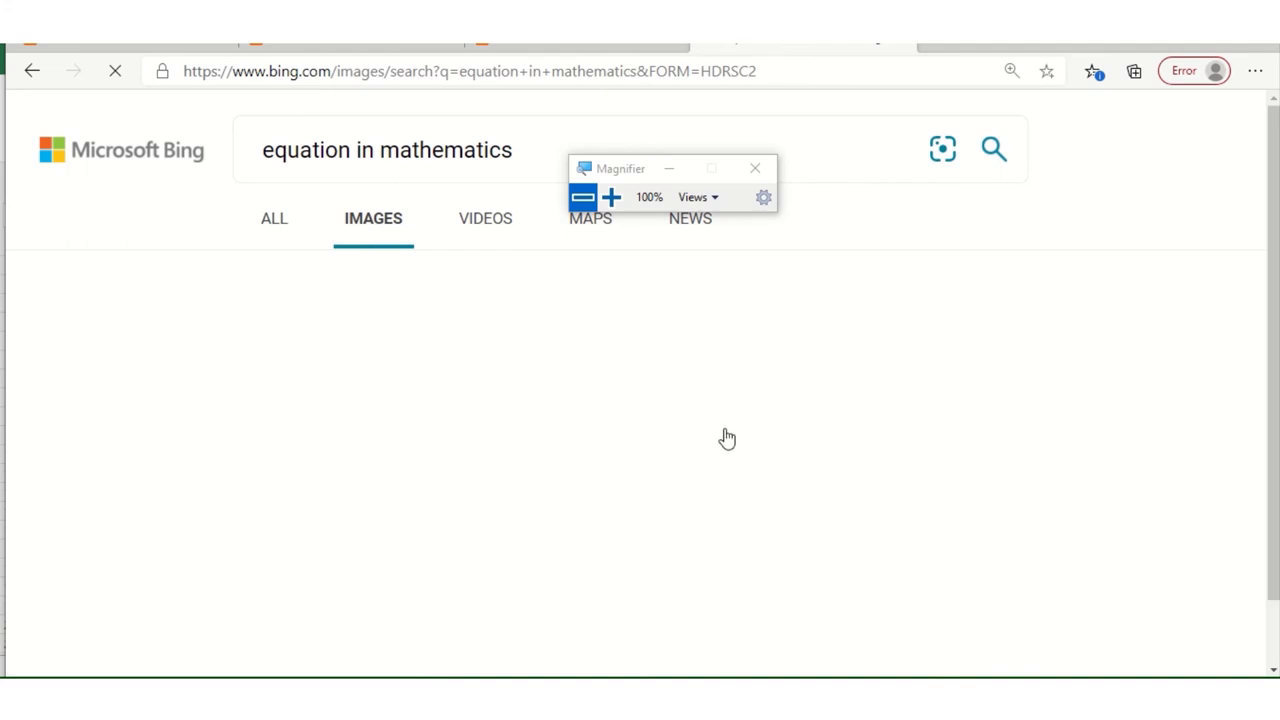
{"action": "scroll", "coordinate": [728, 470], "scroll_direction": "down", "scroll_amount": 2}
{"action": "scroll", "coordinate": [728, 468], "scroll_direction": "down", "scroll_amount": 1}
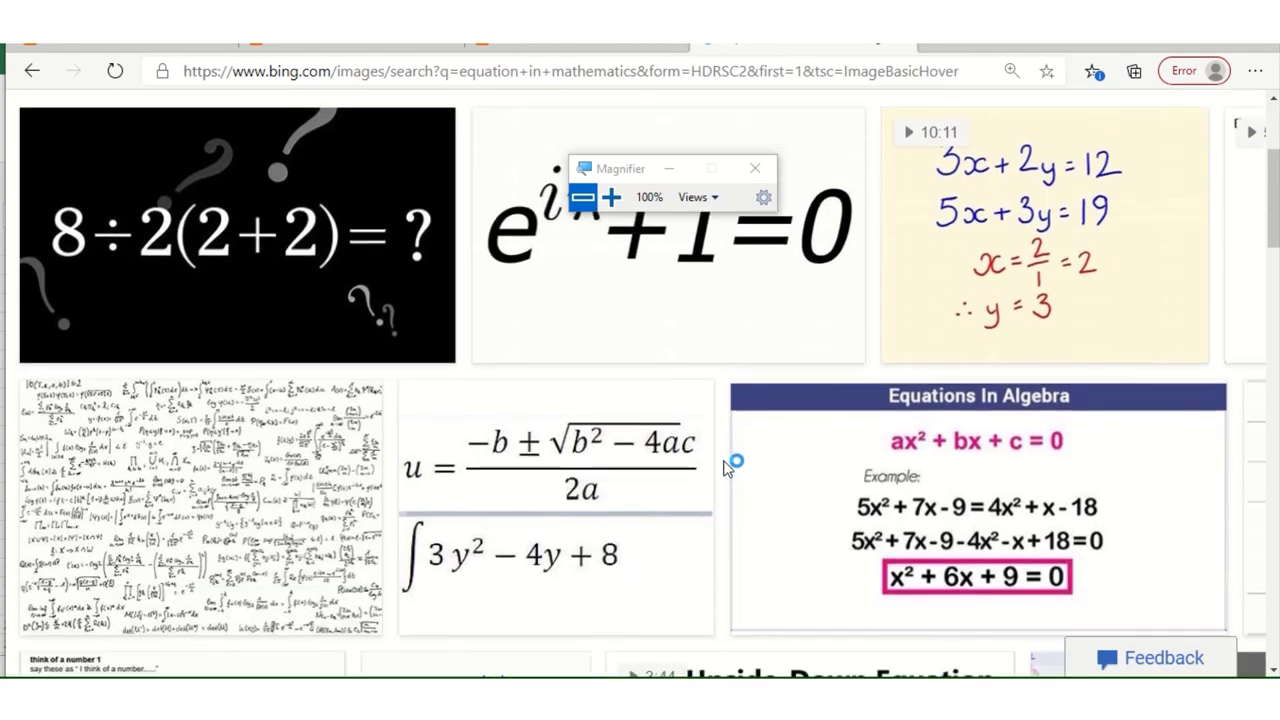
{"action": "scroll", "coordinate": [728, 468], "scroll_direction": "down", "scroll_amount": 3}
{"action": "scroll", "coordinate": [728, 468], "scroll_direction": "down", "scroll_amount": 1}
{"action": "scroll", "coordinate": [728, 466], "scroll_direction": "down", "scroll_amount": 3}
{"action": "scroll", "coordinate": [728, 464], "scroll_direction": "down", "scroll_amount": 1}
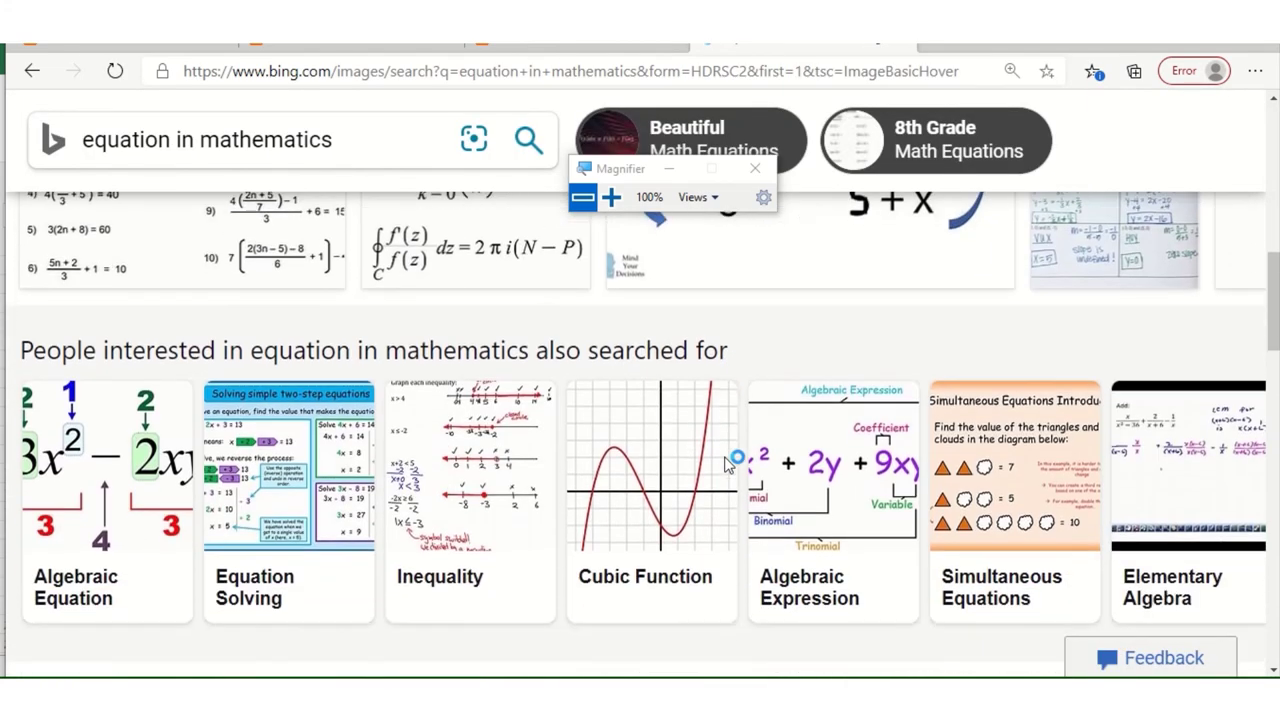
{"action": "scroll", "coordinate": [728, 462], "scroll_direction": "down", "scroll_amount": 2}
{"action": "scroll", "coordinate": [728, 461], "scroll_direction": "down", "scroll_amount": 2}
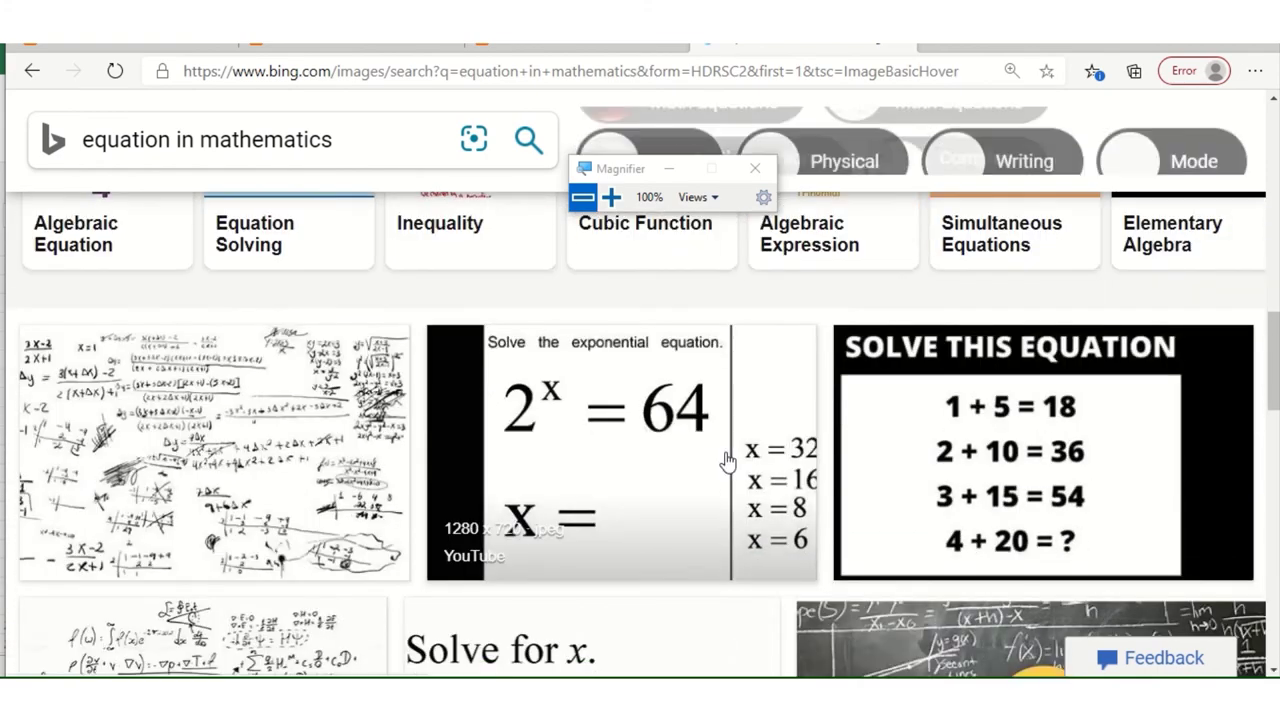
{"action": "scroll", "coordinate": [733, 430], "scroll_direction": "down", "scroll_amount": 1}
{"action": "scroll", "coordinate": [733, 420], "scroll_direction": "down", "scroll_amount": 2}
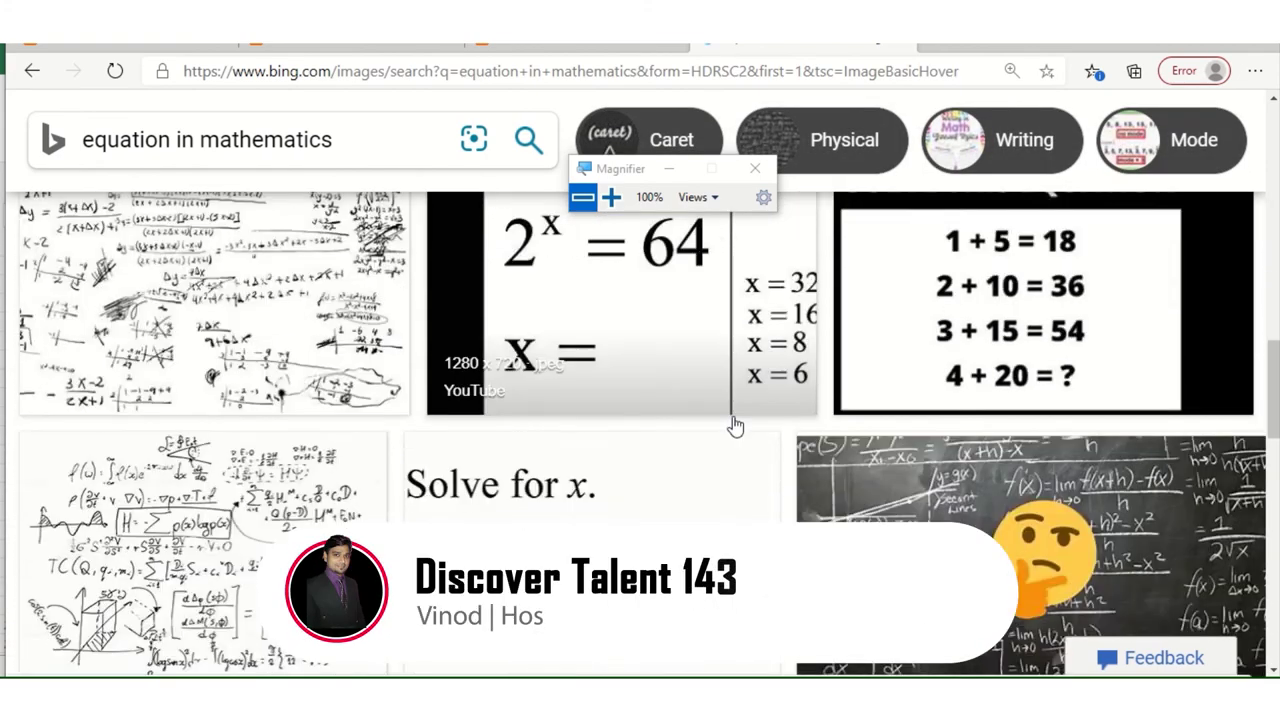
{"action": "scroll", "coordinate": [731, 420], "scroll_direction": "down", "scroll_amount": 1}
{"action": "scroll", "coordinate": [730, 418], "scroll_direction": "down", "scroll_amount": 1}
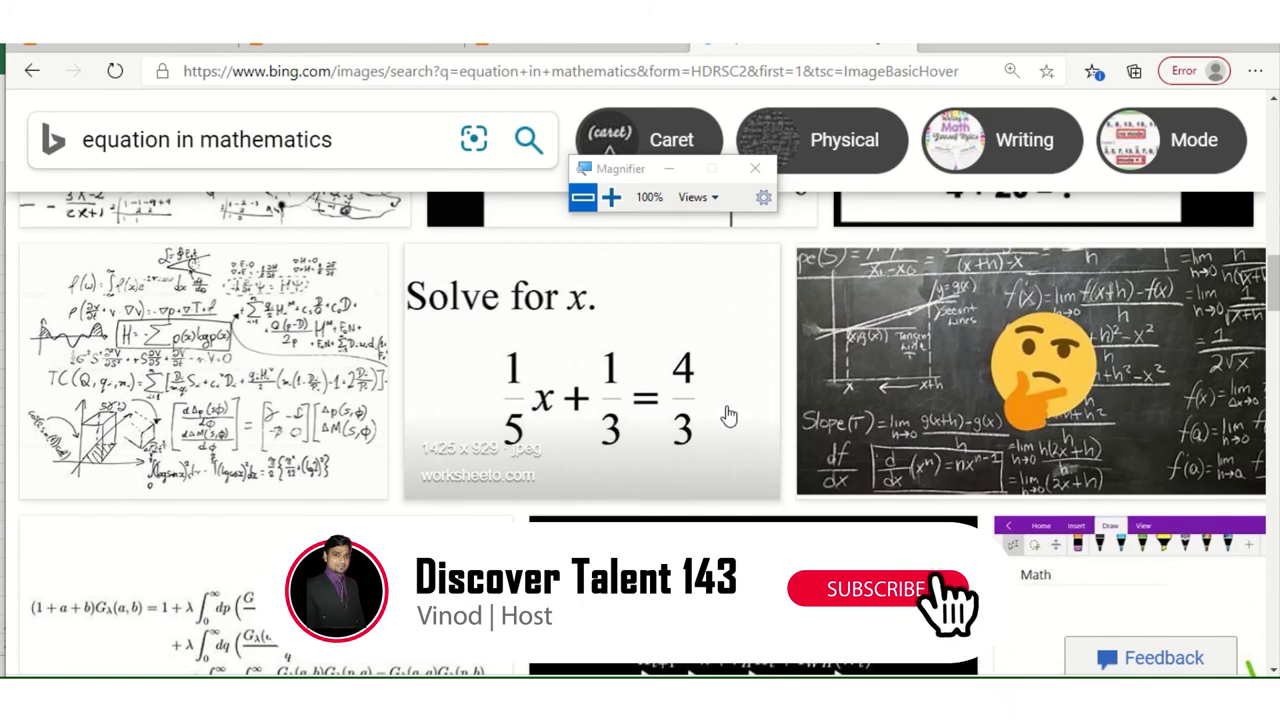
{"action": "key", "text": "alt+Tab"}
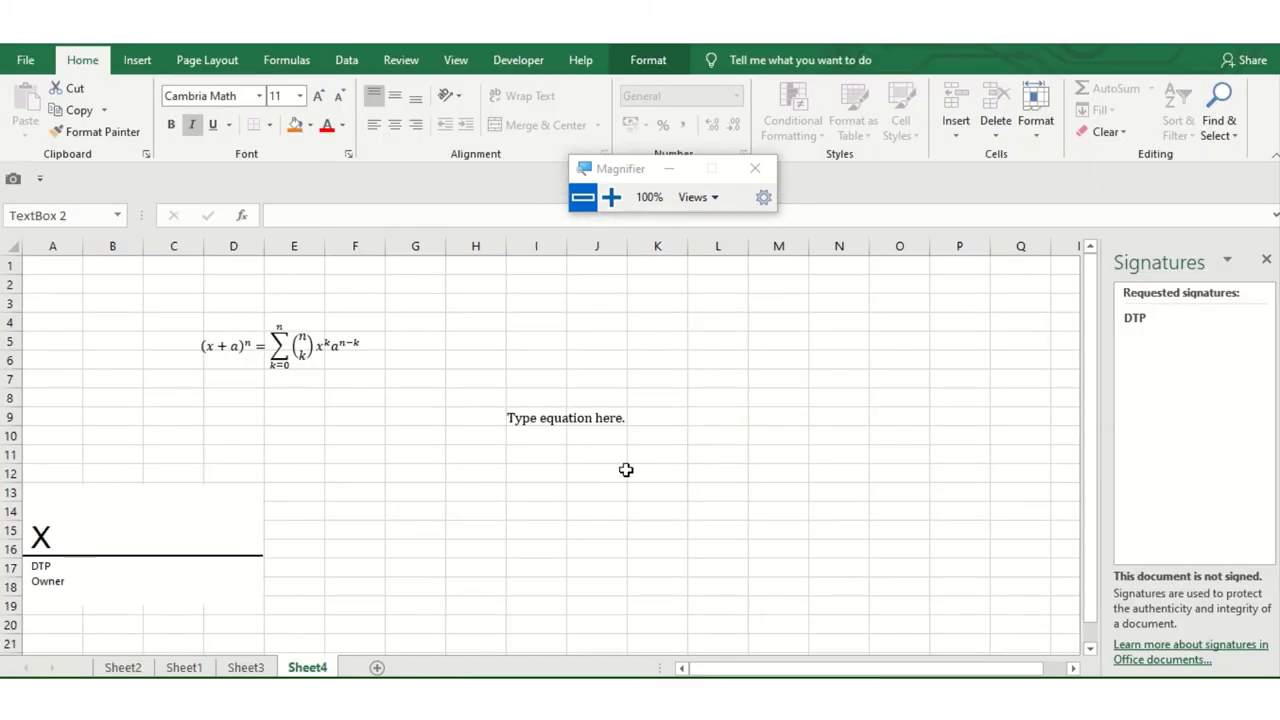
Open the Symbol dialog and set its font to Webdings
{"action": "left_click", "coordinate": [137, 62]}
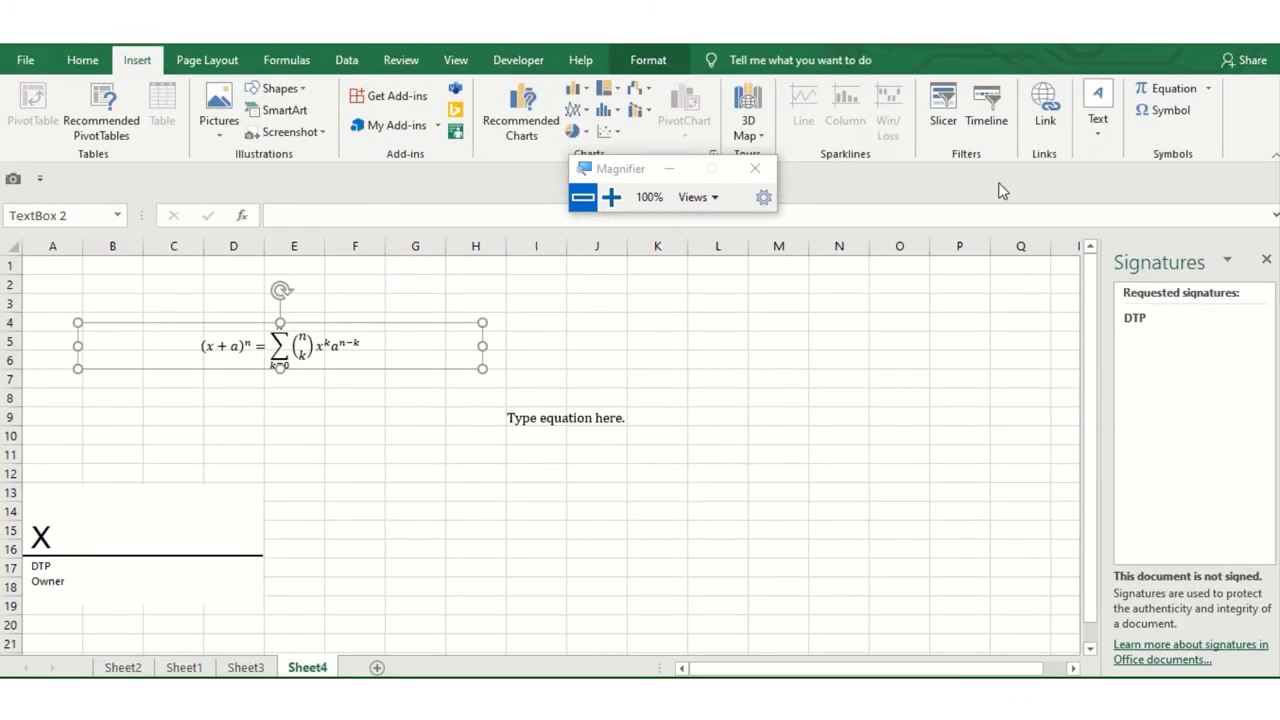
{"action": "left_click", "coordinate": [1208, 90]}
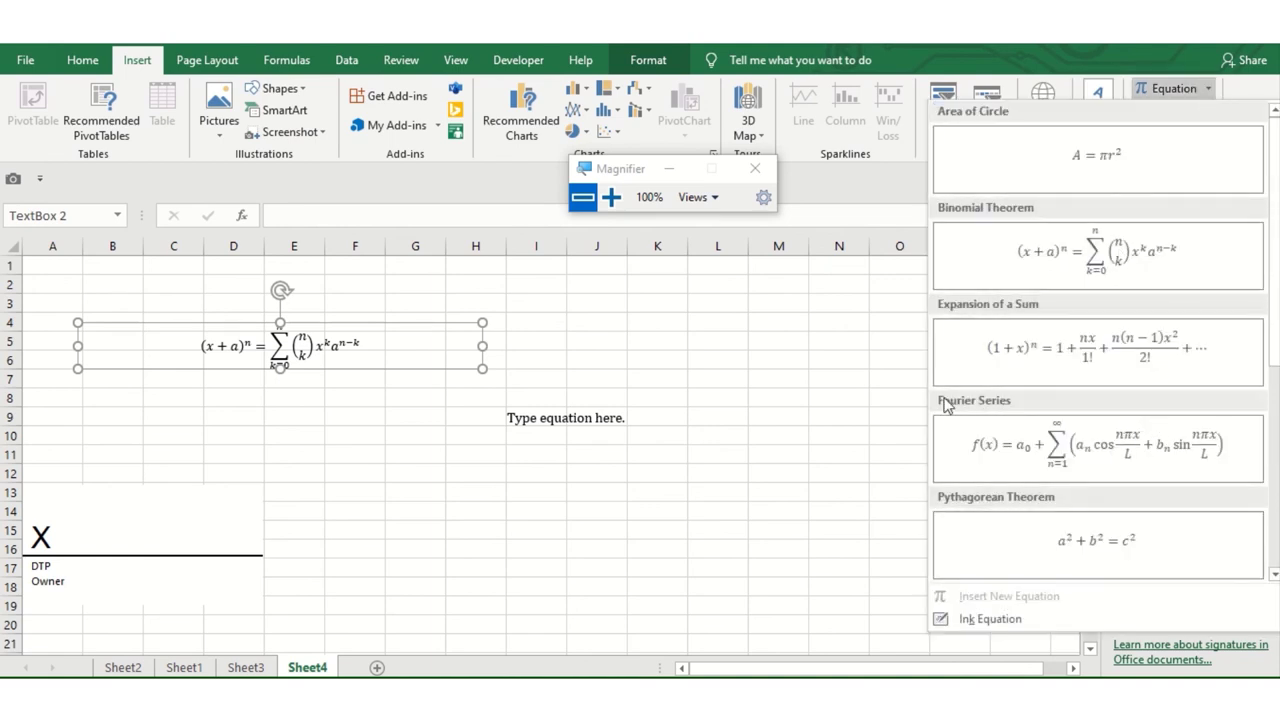
{"action": "left_click", "coordinate": [776, 408]}
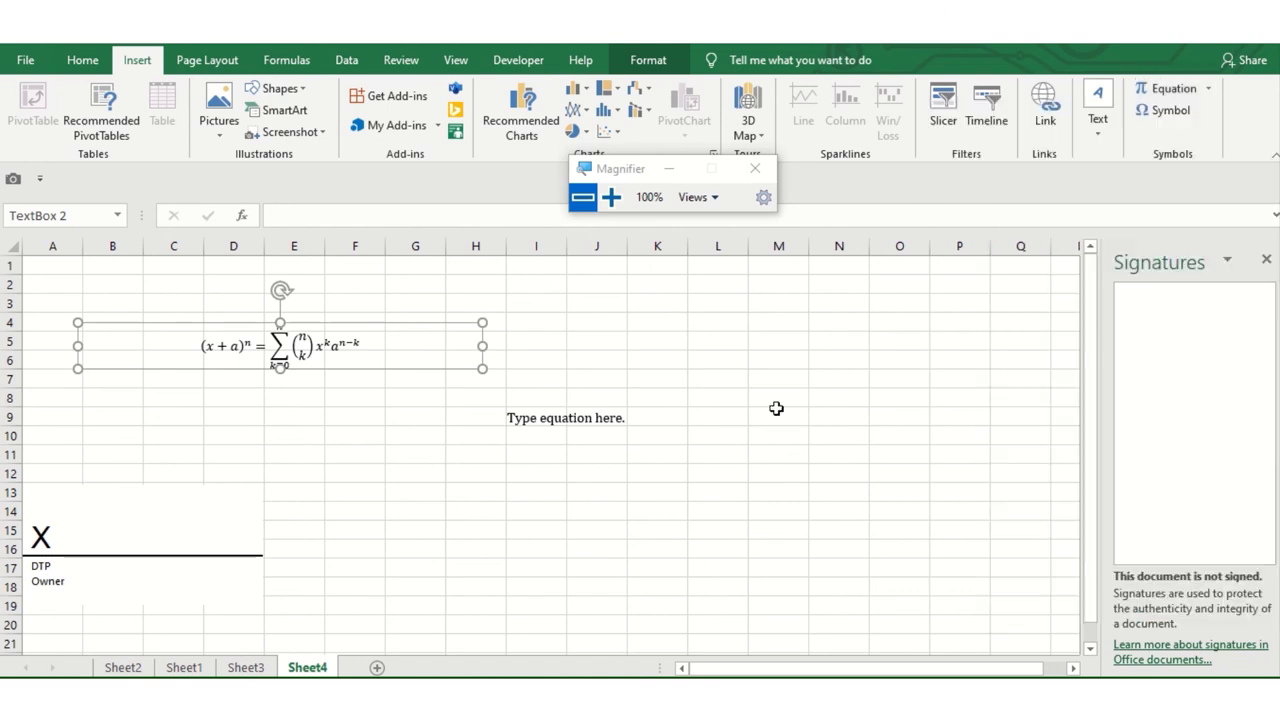
{"action": "left_click", "coordinate": [1166, 110]}
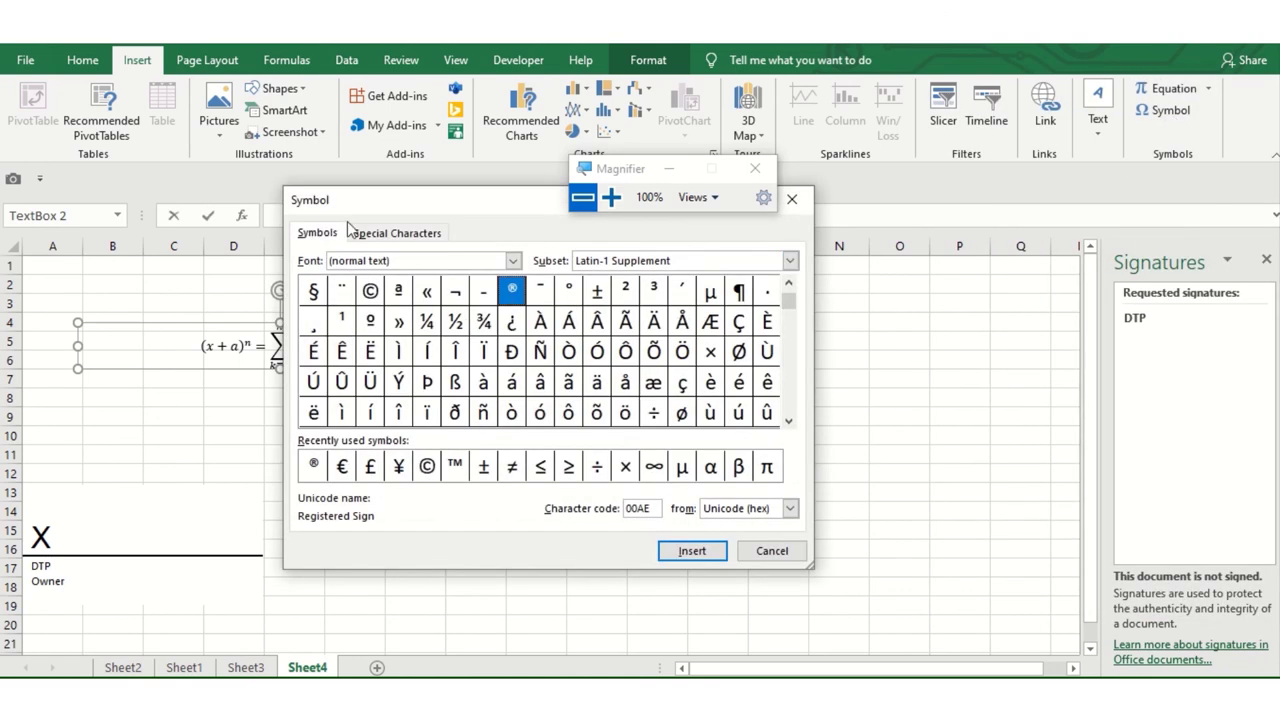
{"action": "left_click", "coordinate": [413, 260]}
{"action": "triple_click", "coordinate": [420, 260]}
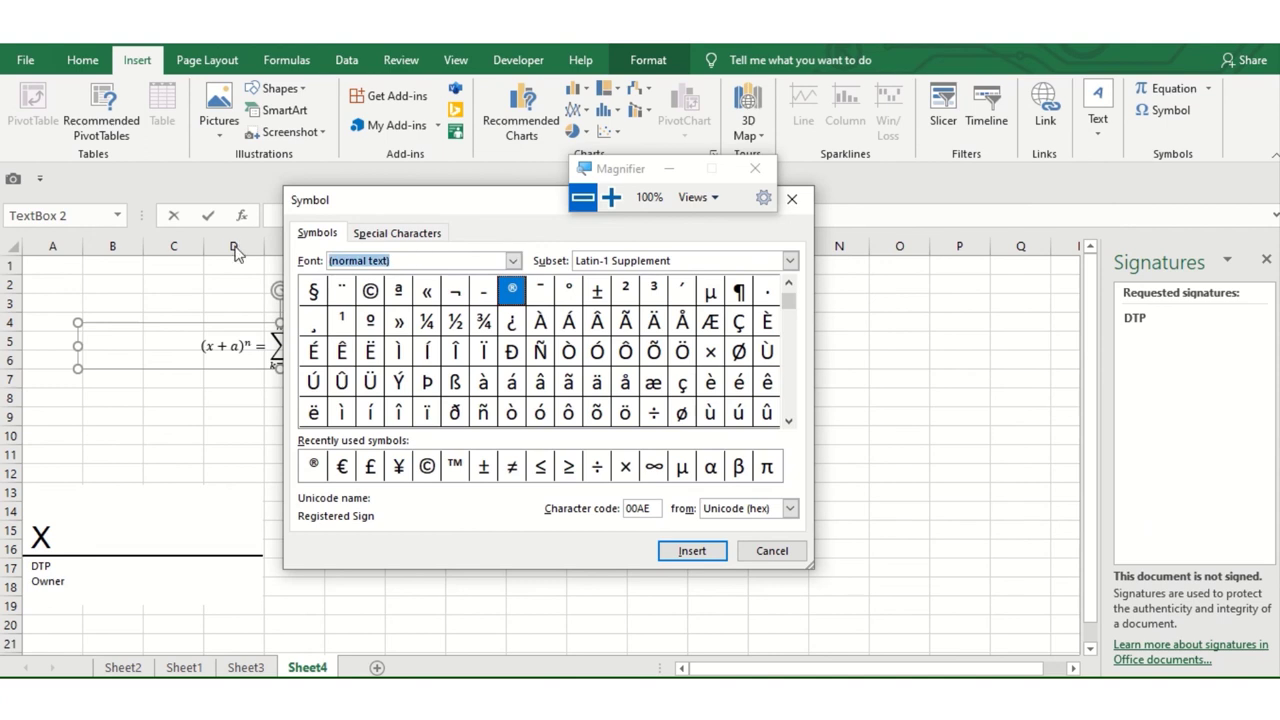
{"action": "type", "text": "webding"}
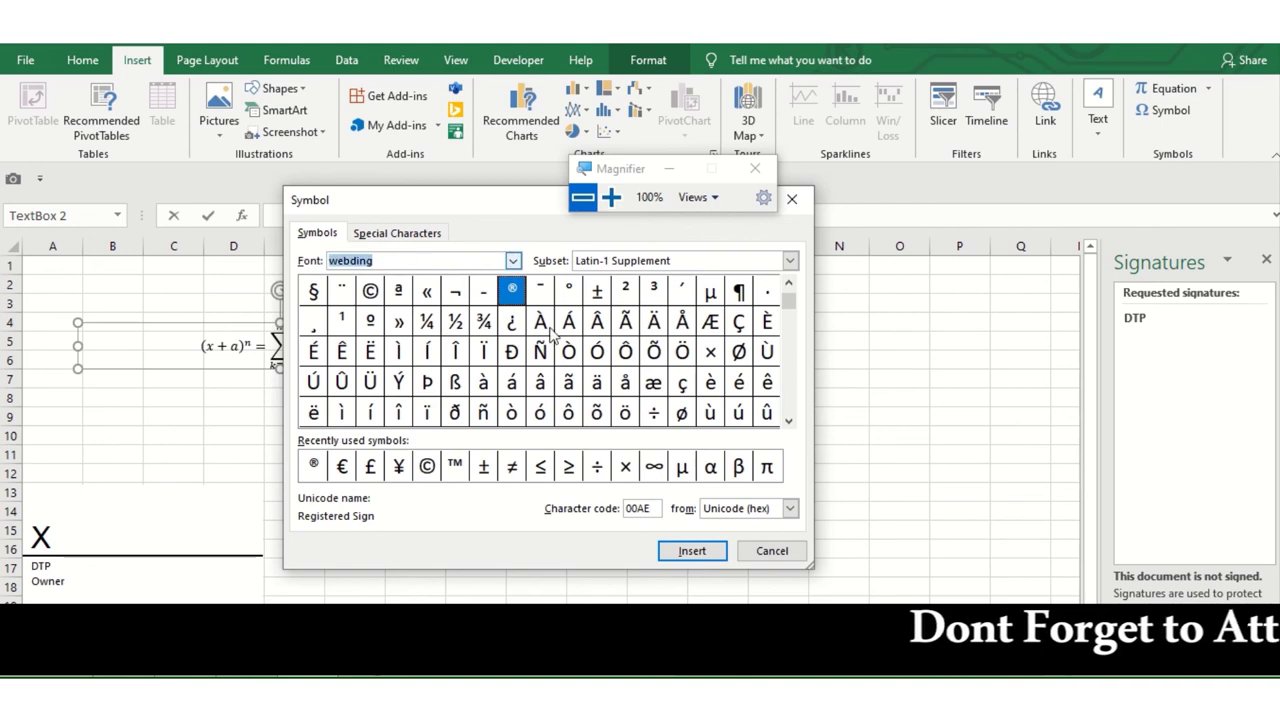
{"action": "left_click", "coordinate": [570, 350]}
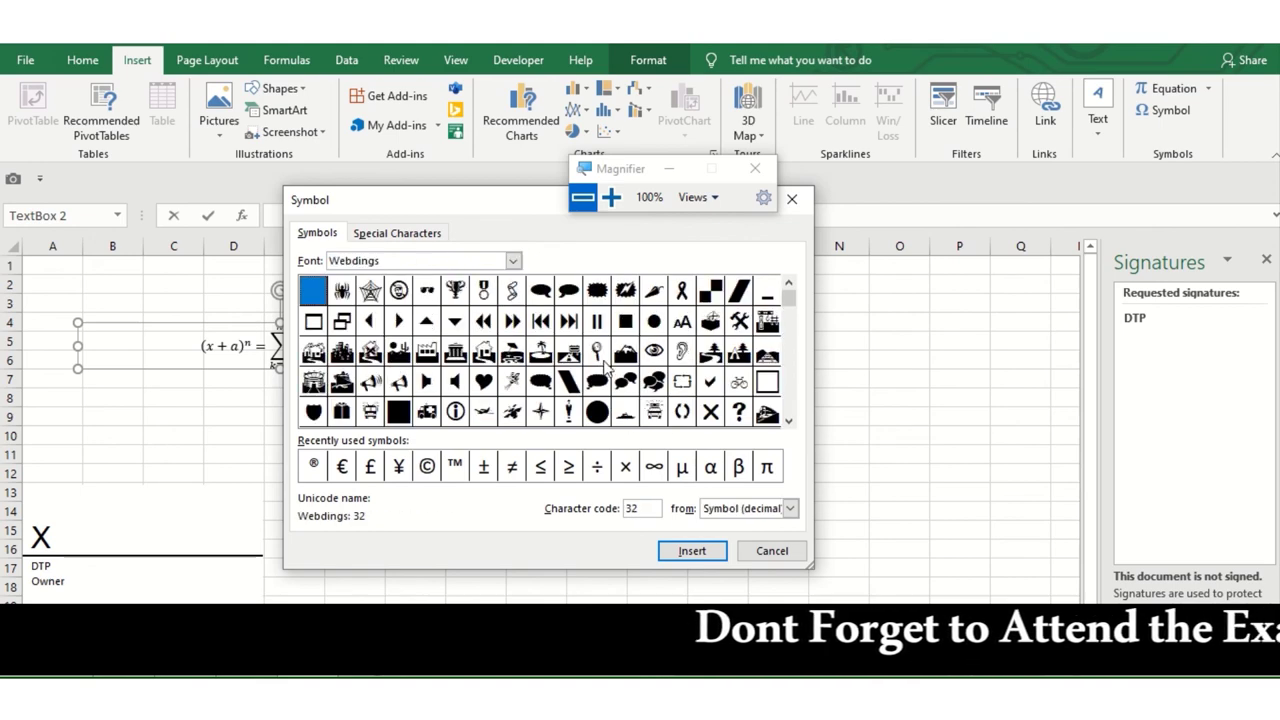
Insert several Webdings symbols, including codes 70, 109 and 81, then close the dialog
{"action": "left_click", "coordinate": [624, 352]}
{"action": "left_click", "coordinate": [597, 352]}
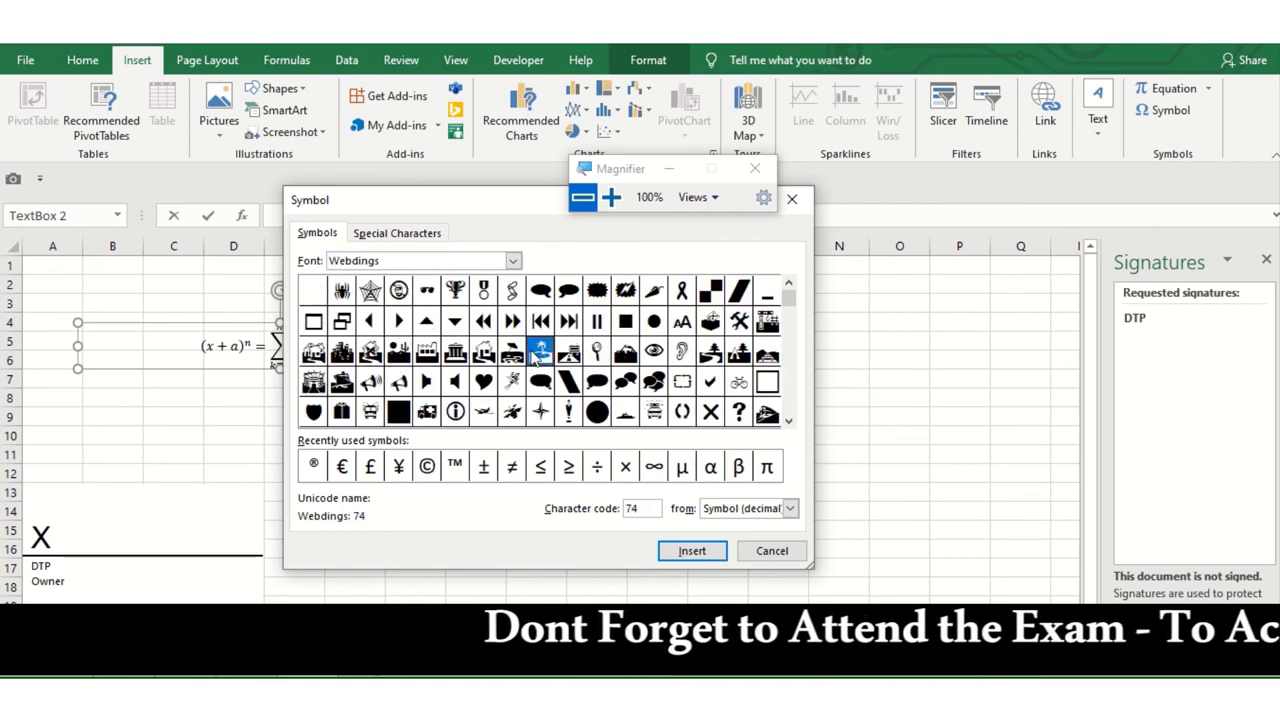
{"action": "double_click", "coordinate": [540, 352]}
{"action": "double_click", "coordinate": [483, 352]}
{"action": "left_click", "coordinate": [426, 352]}
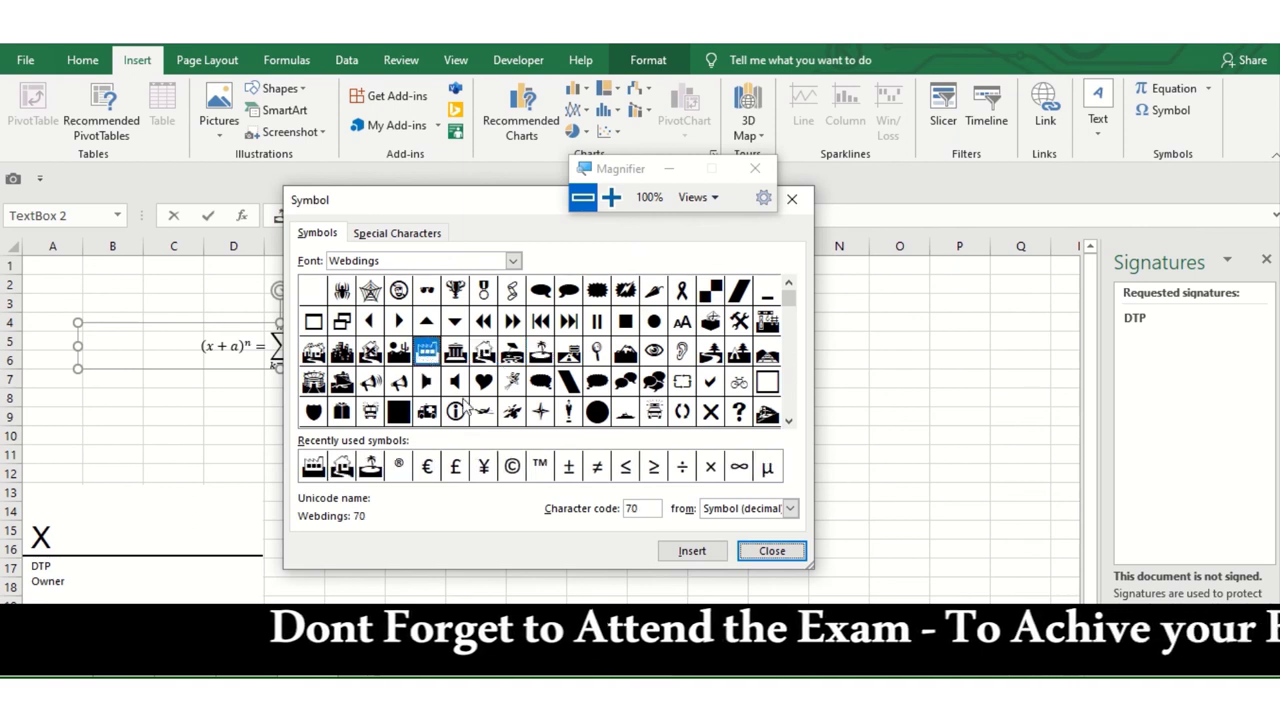
{"action": "left_click", "coordinate": [684, 556]}
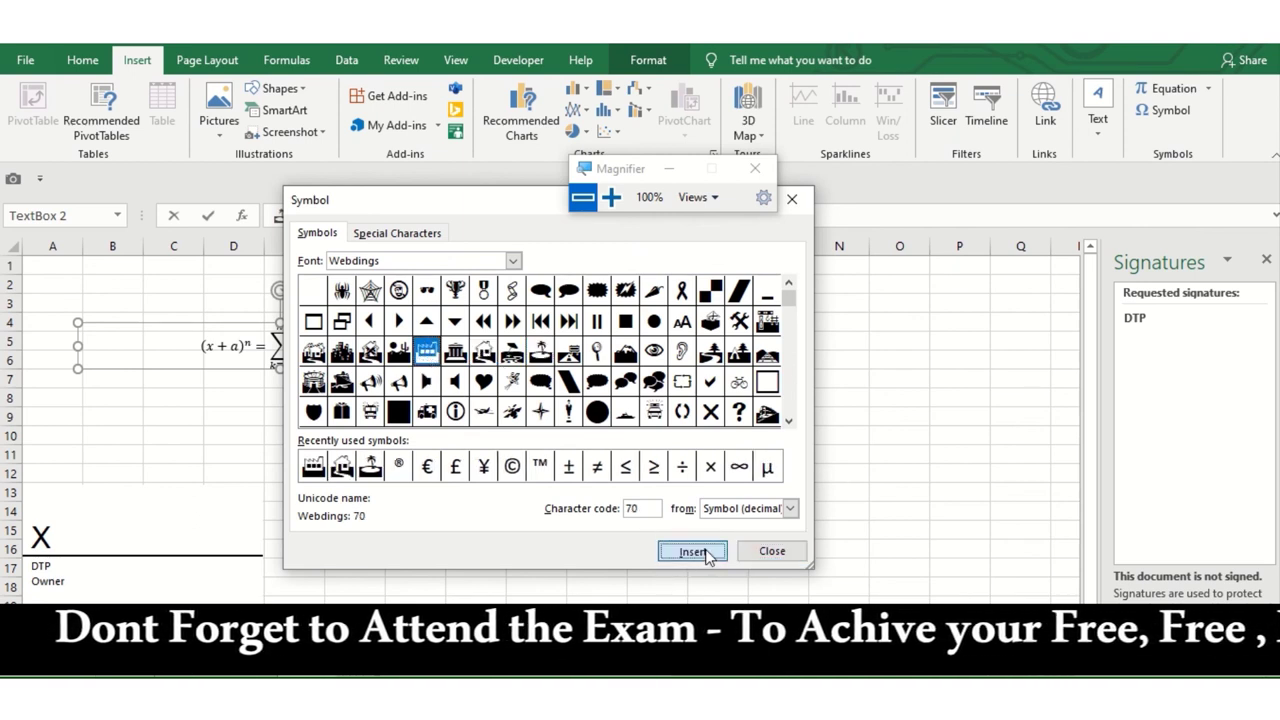
{"action": "left_click", "coordinate": [568, 411]}
{"action": "left_click", "coordinate": [675, 556]}
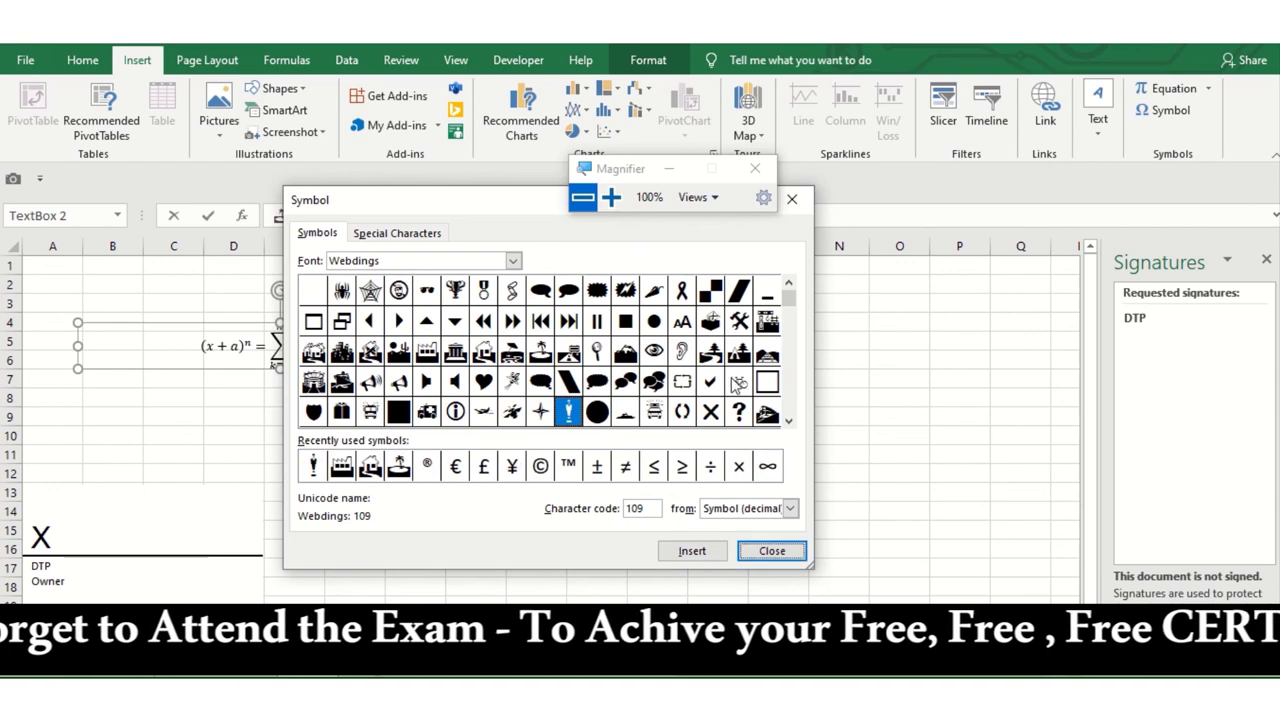
{"action": "left_click", "coordinate": [736, 352]}
{"action": "left_click", "coordinate": [697, 550]}
{"action": "left_click", "coordinate": [762, 552]}
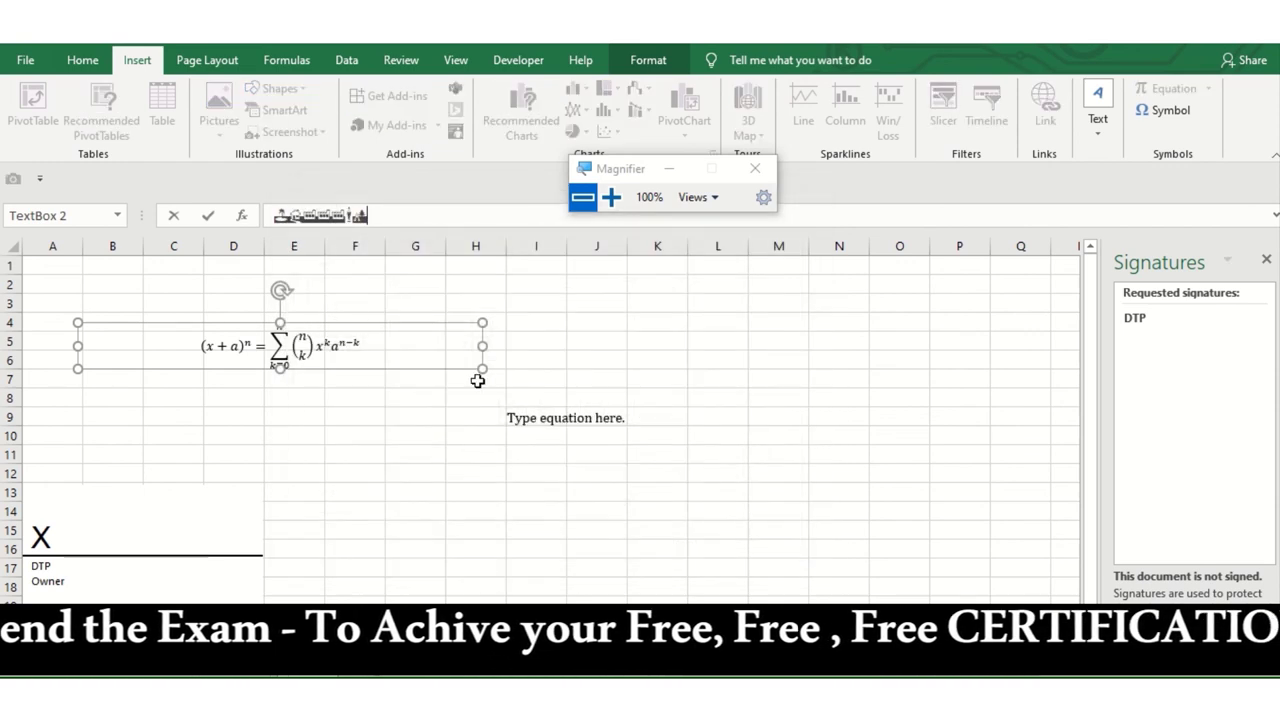
Dismiss the 'Reference isn't valid' warning and deselect the equation by selecting cells G12 and E11
{"action": "left_click", "coordinate": [428, 423]}
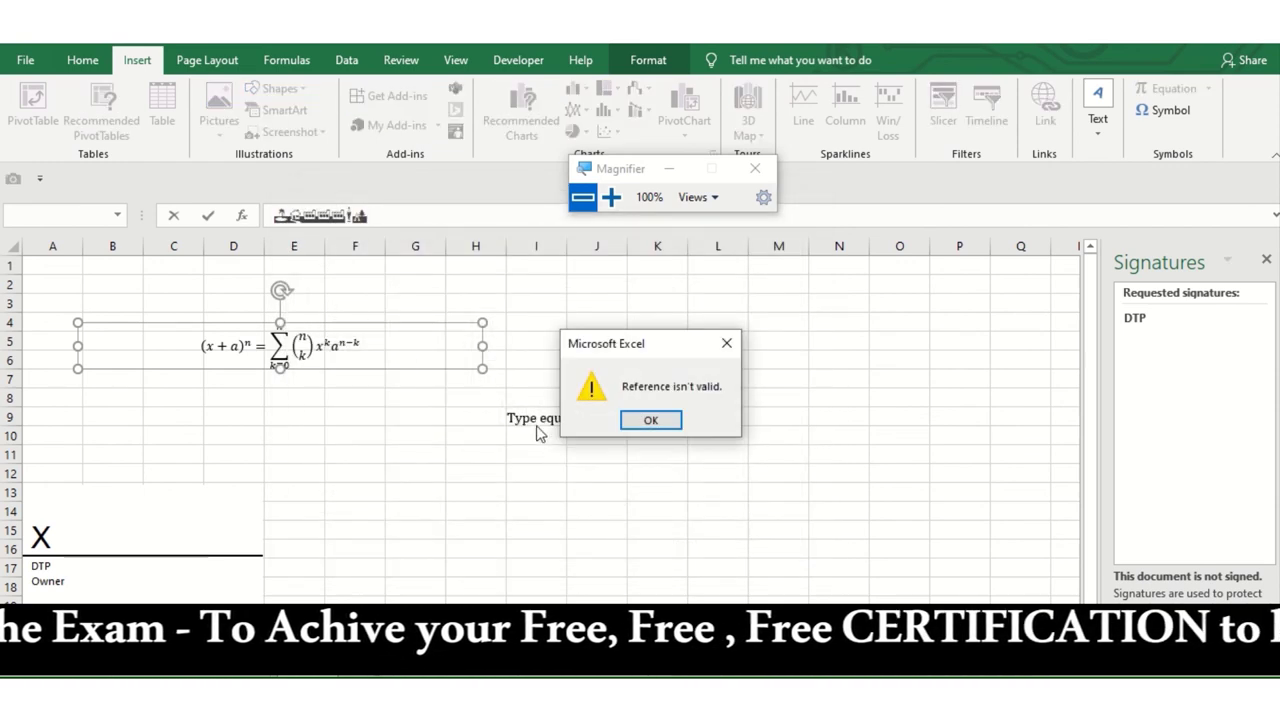
{"action": "left_click", "coordinate": [648, 421]}
{"action": "key", "text": "Return"}
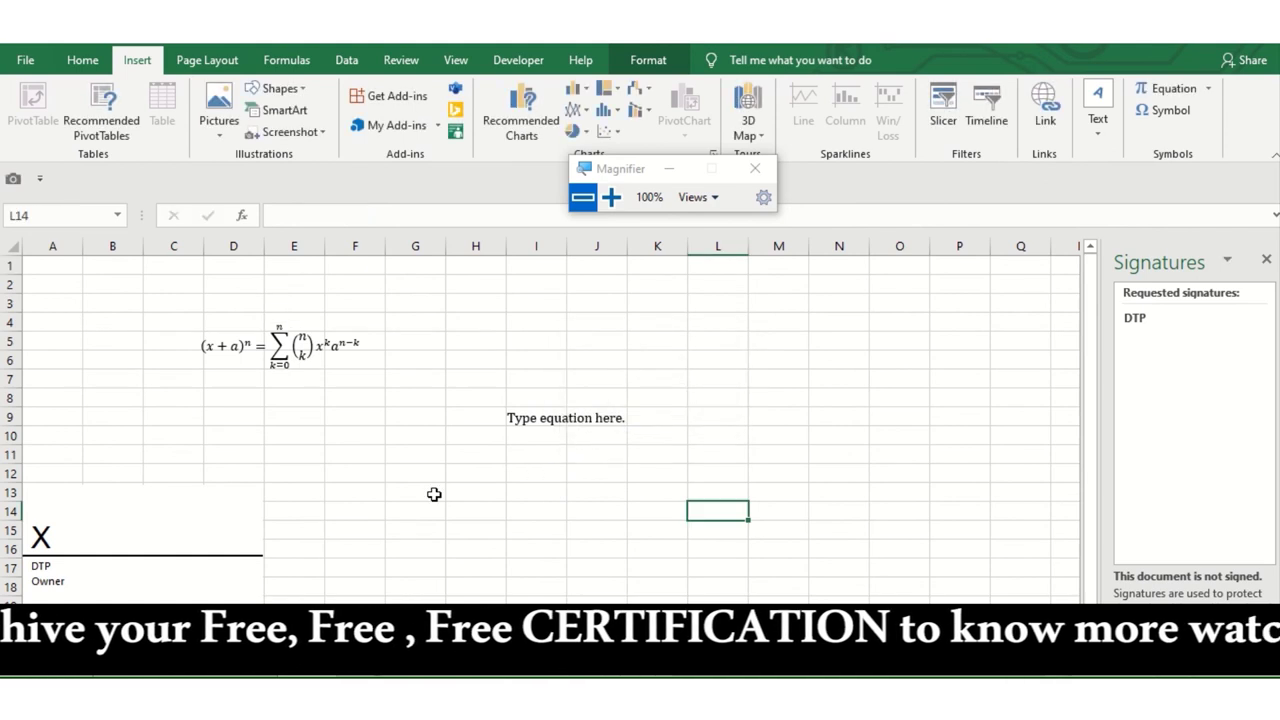
{"action": "left_click", "coordinate": [438, 476]}
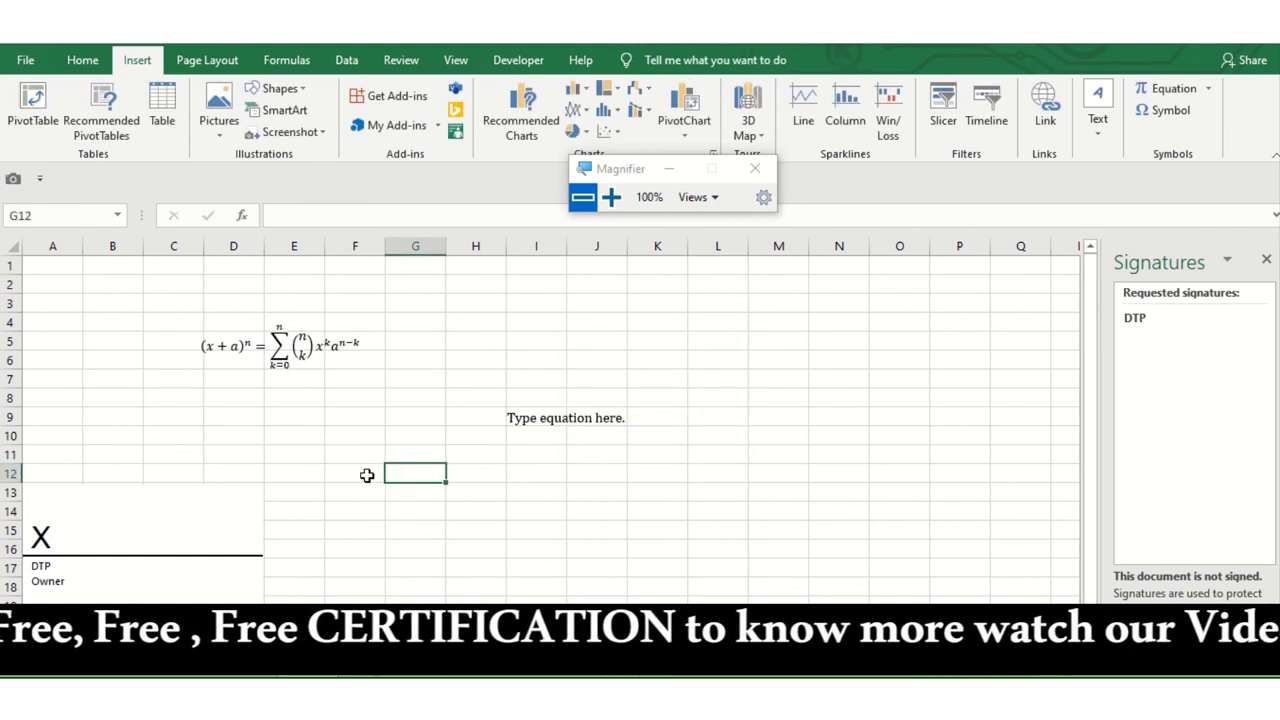
{"action": "left_click", "coordinate": [288, 365]}
{"action": "left_click", "coordinate": [306, 456]}
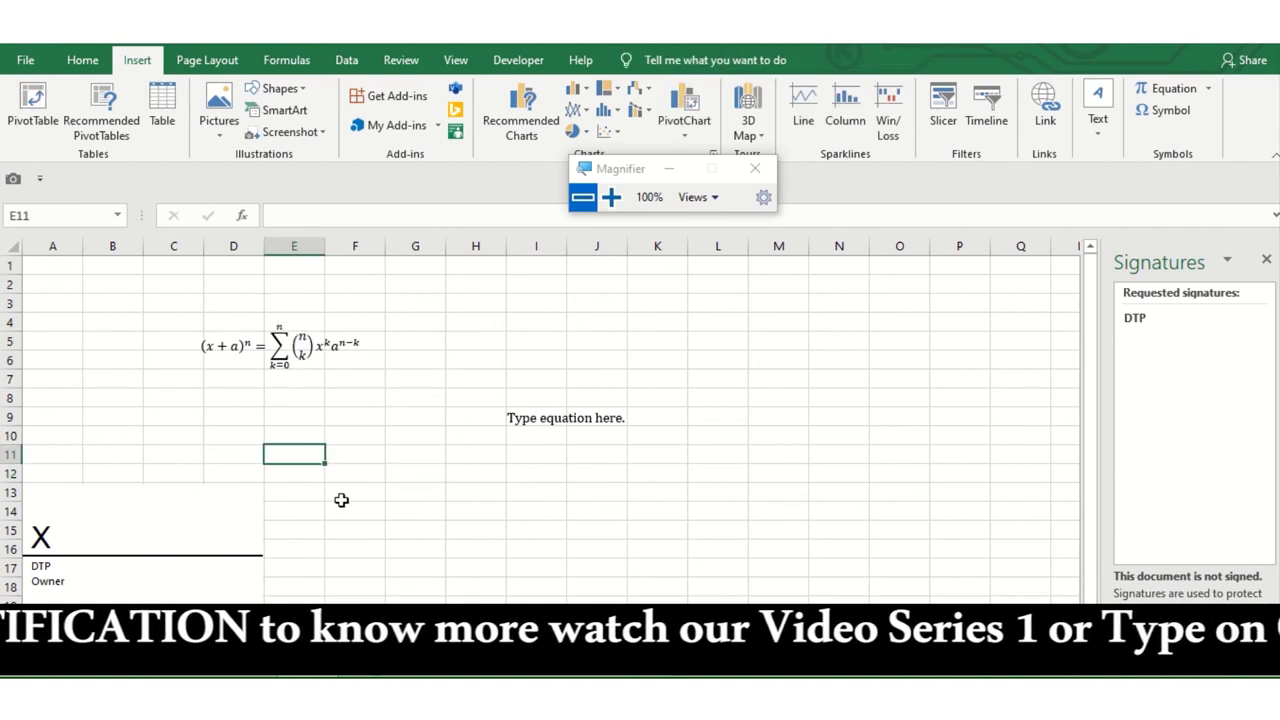